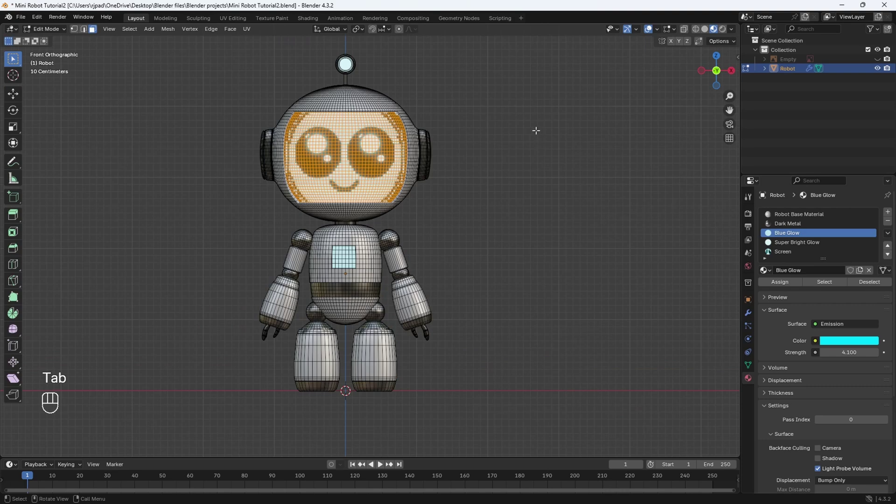
- Clear the face-screen selection and duplicate the two complete hip-joint spheres in place
left_click(528, 136)
scroll(527, 136, "up", 3)
middle_click_drag(359, 357, 361, 260, "shift")
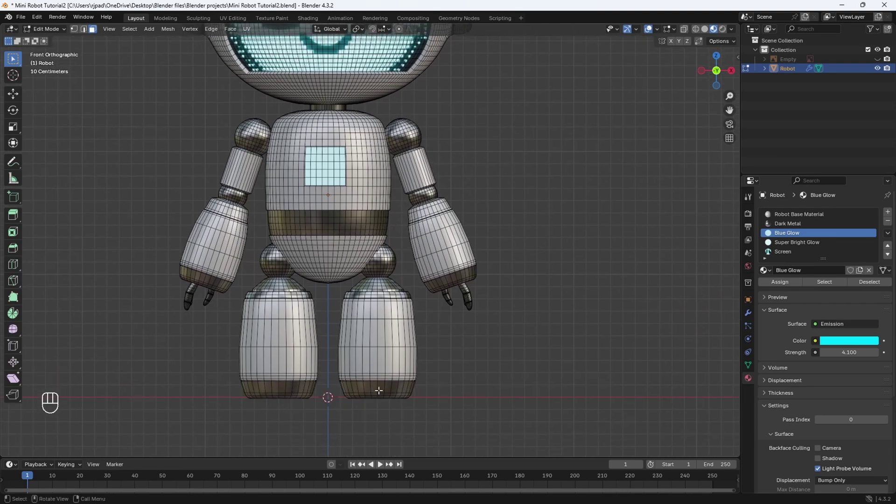
scroll(379, 390, "down", 3)
middle_click_drag(374, 427, 410, 257, "shift")
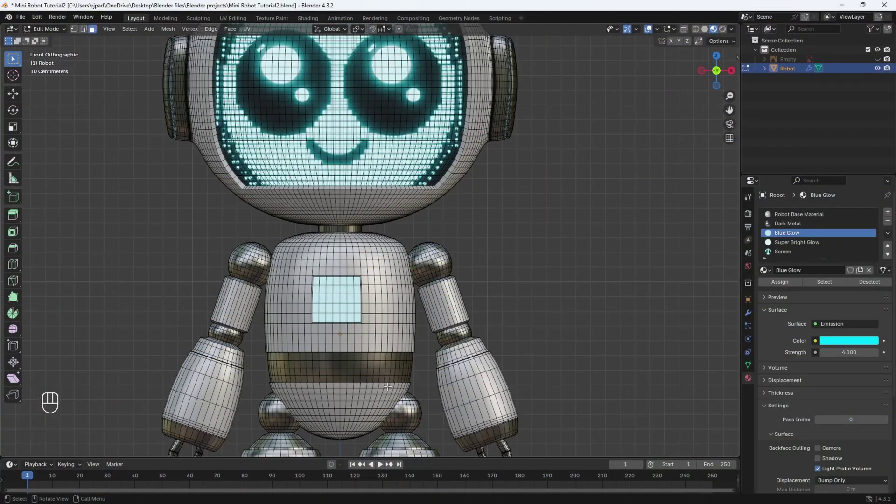
middle_click_drag(388, 387, 392, 243, "shift")
scroll(394, 246, "up", 1)
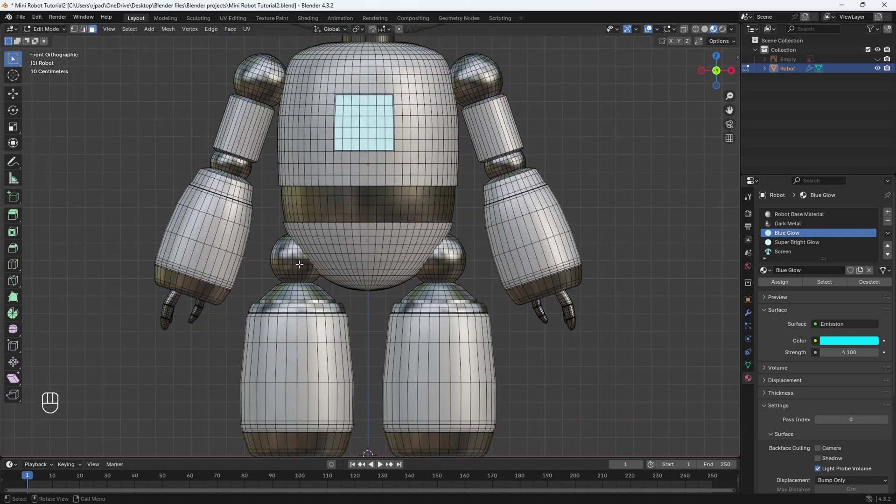
key("l")
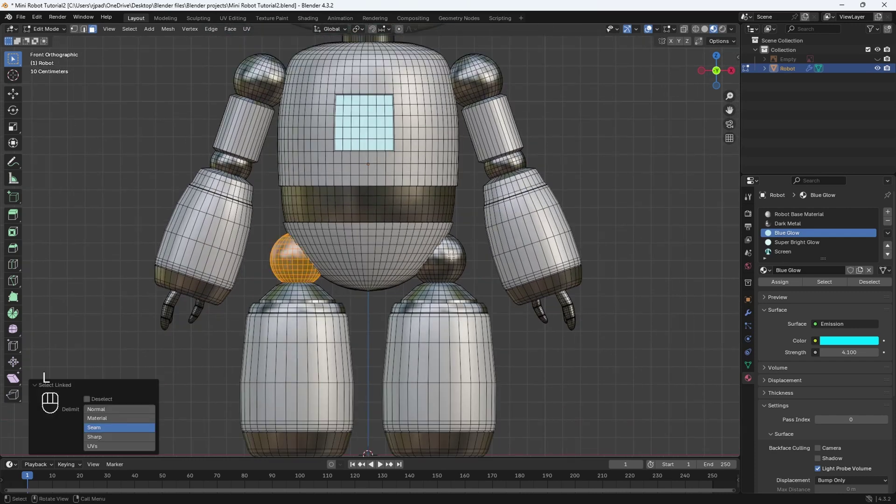
key("l")
scroll(449, 260, "down", 3)
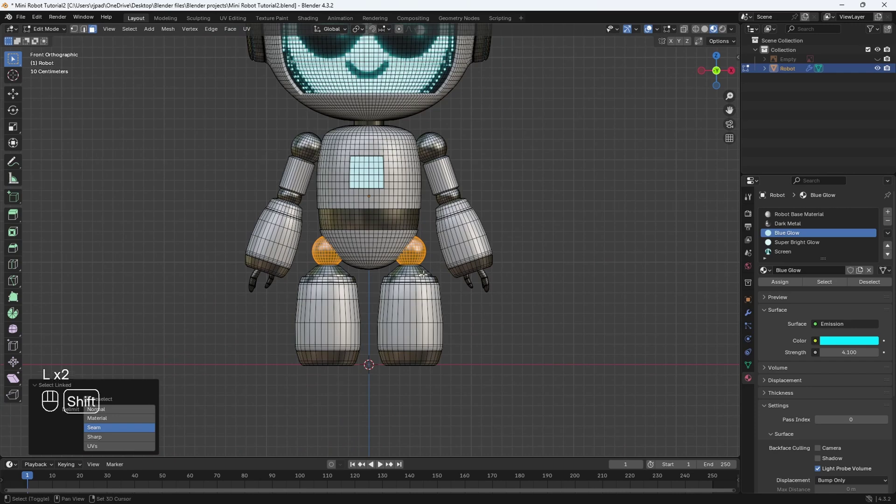
key("shift+d")
right_click(257, 188)
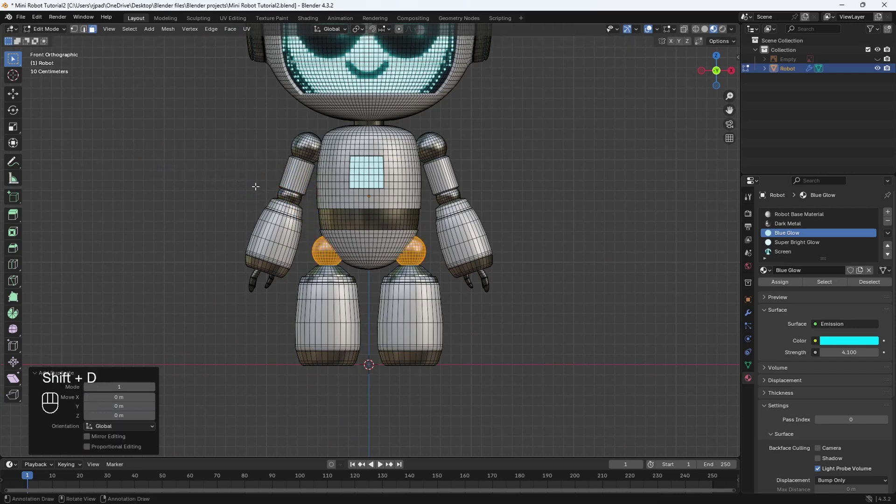
- Lower the duplicated spheres about 1.12 m along Z so they stick out beneath both feet, and return to Object Mode
scroll(447, 254, "up", 1)
scroll(447, 254, "up", 1)
left_click(13, 93)
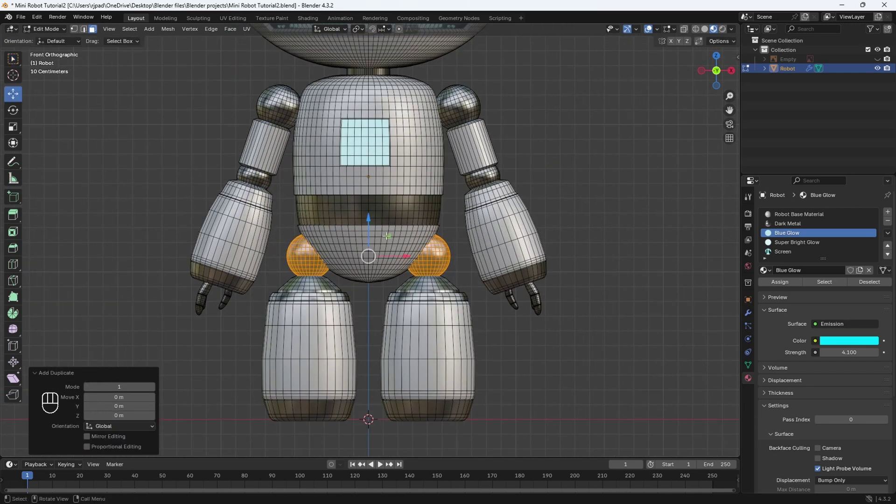
left_click_drag(372, 225, 421, 415)
scroll(421, 416, "up", 2)
middle_click_drag(411, 401, 406, 140, "shift")
scroll(330, 280, "up", 2)
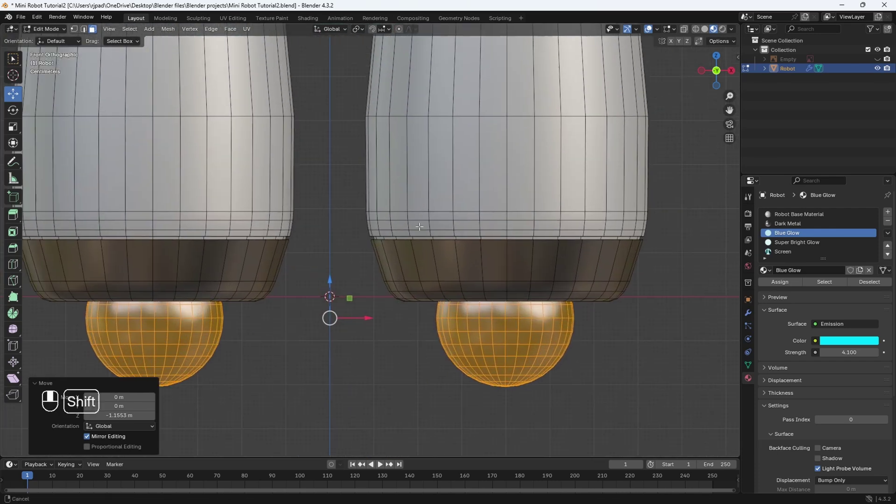
middle_click_drag(330, 281, 377, 281, "shift")
left_click_drag(376, 281, 376, 264)
scroll(377, 264, "down", 5)
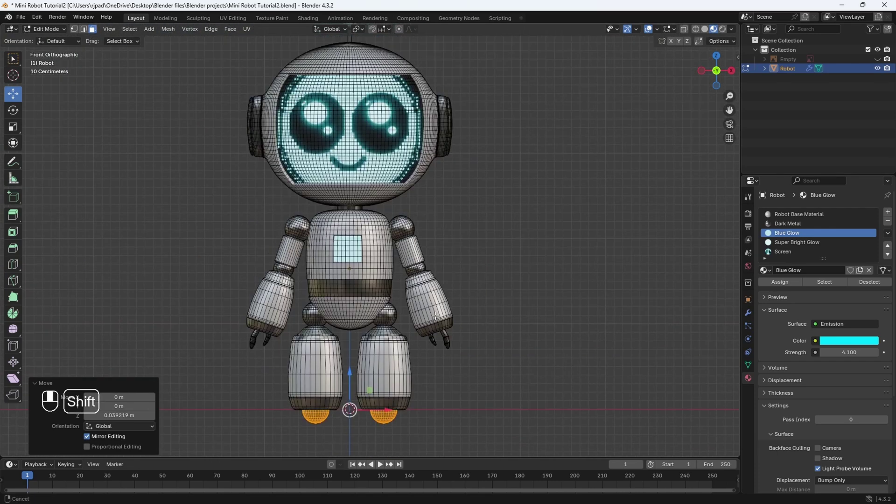
middle_click_drag(383, 253, 408, 232, "shift")
key("Tab")
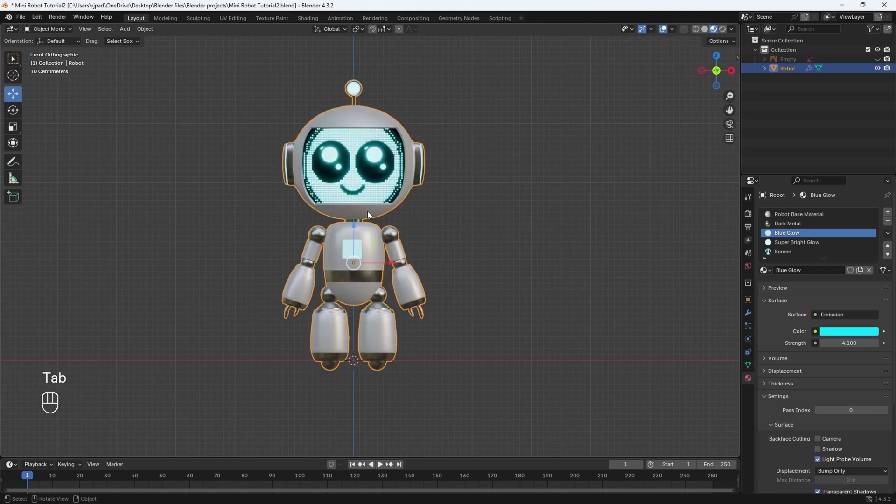
- Add an armature at the world origin between the robot's legs
middle_click_drag(377, 376, 375, 381, "shift")
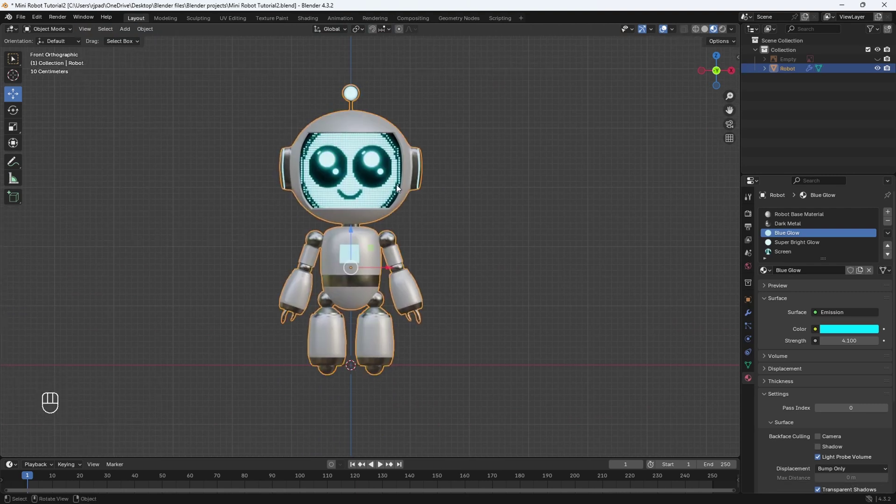
middle_click_drag(396, 184, 413, 279, "shift")
scroll(380, 275, "down", 1)
scroll(414, 283, "up", 1)
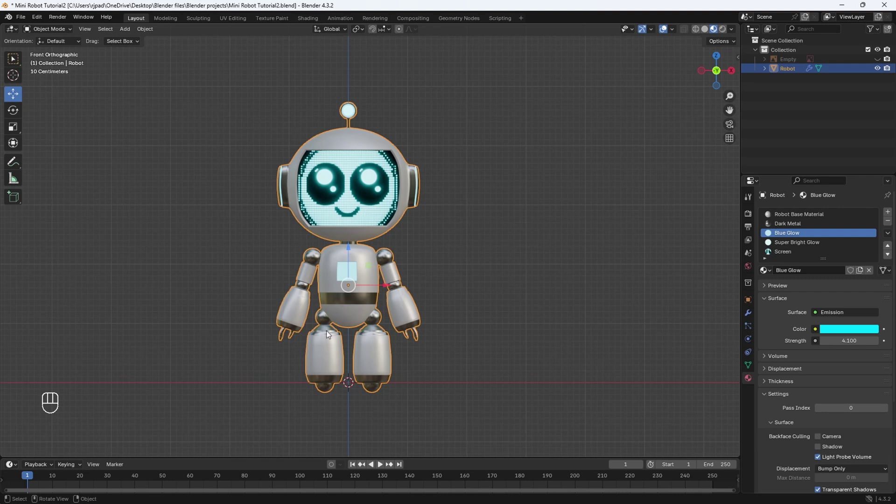
middle_click_drag(399, 287, 320, 277)
key("shift+a")
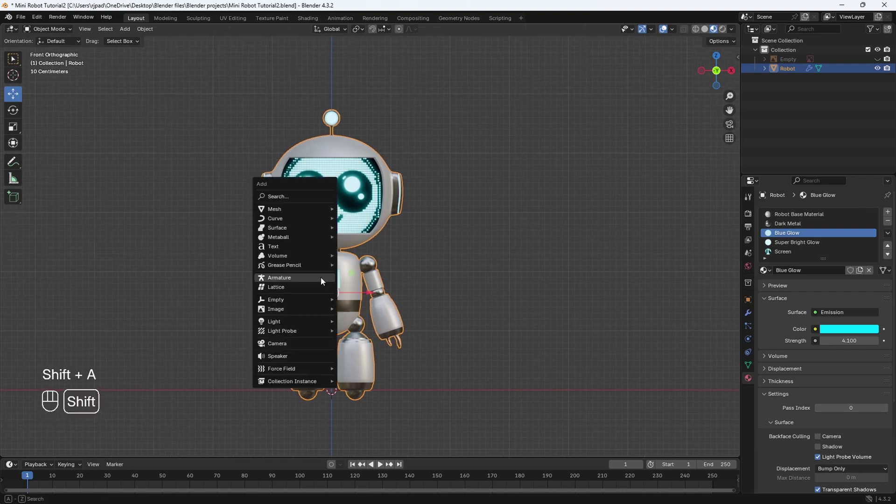
left_click(287, 278)
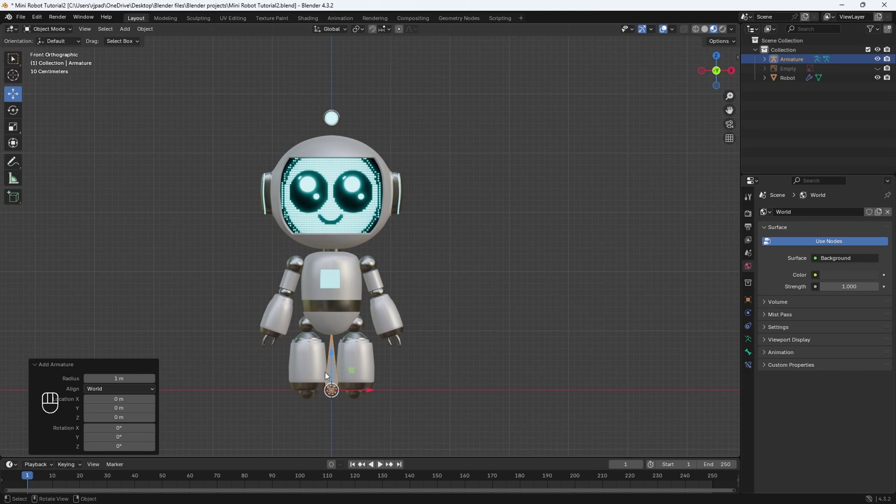
- Enable the In Front viewport display for the armature
left_click(749, 299)
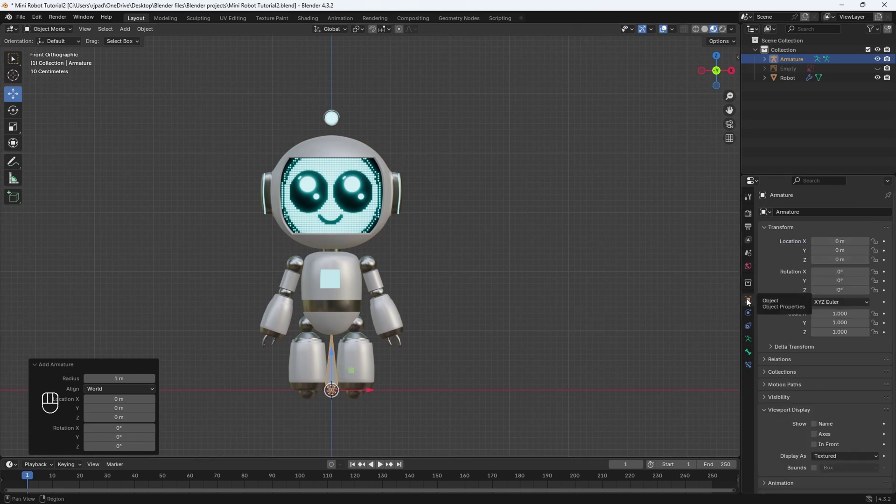
scroll(835, 417, "down", 1)
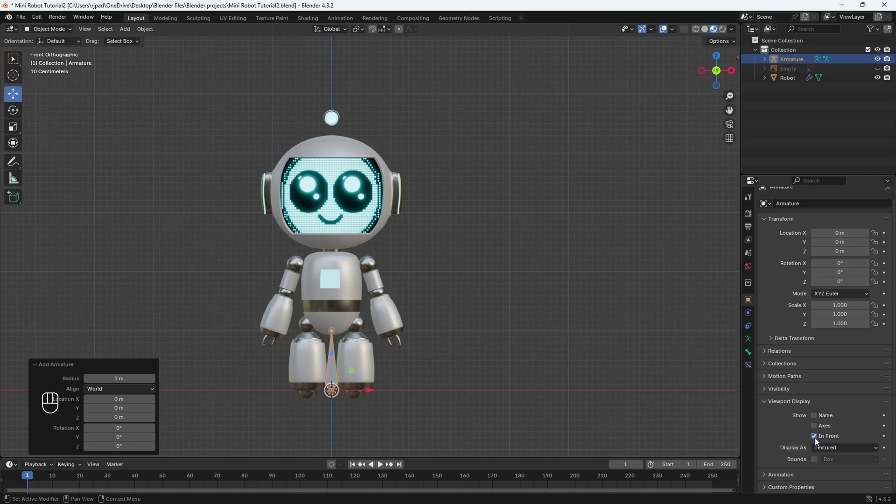
scroll(412, 389, "up", 2)
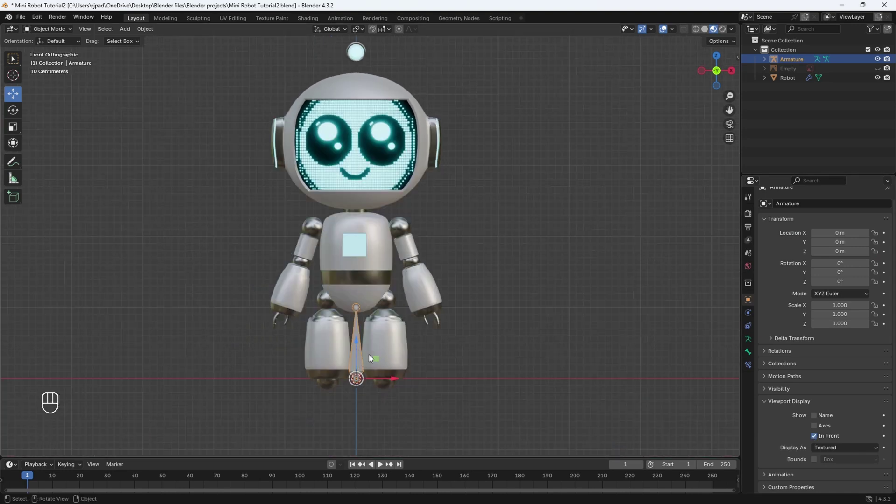
- In Edit Mode, raise the whole bone about 1.352 m along Z into the robot's torso, ending at the neck
key("Tab")
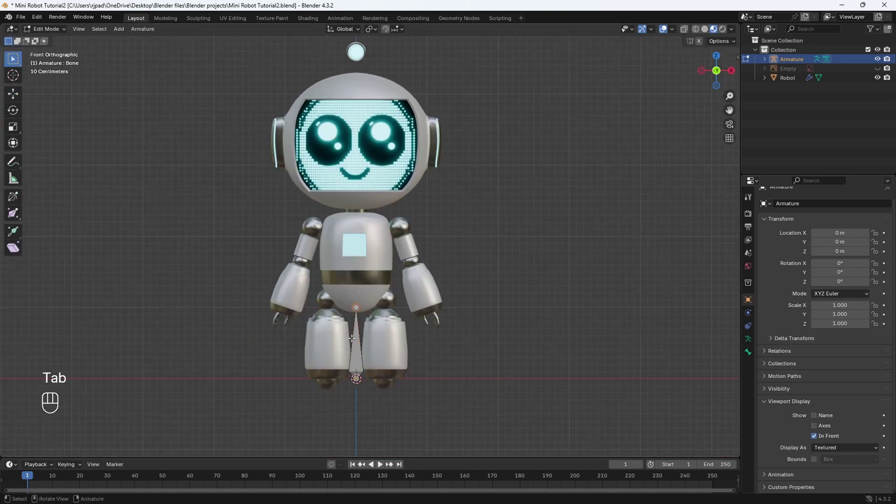
key("a")
left_click(13, 94)
left_click_drag(357, 309, 357, 205)
scroll(365, 223, "up", 2)
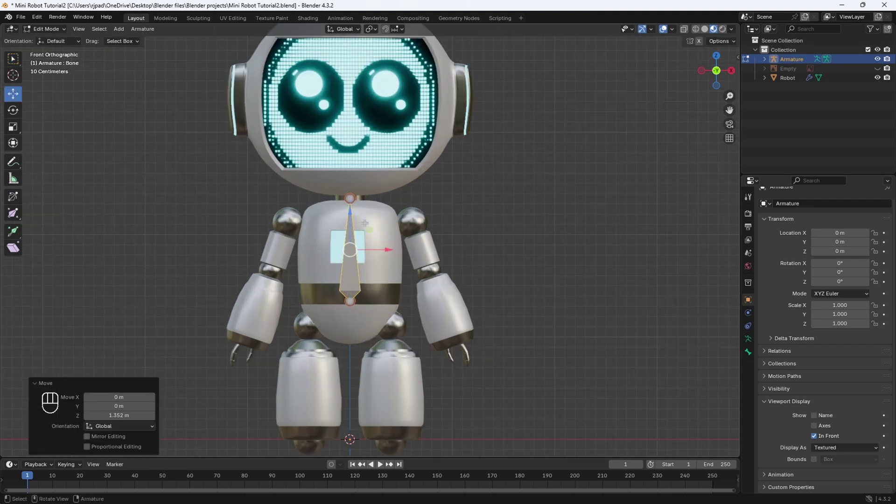
- Extrude a head bone about 2.23 m straight up along Z from the neck joint to the antenna ball, and select it
scroll(351, 222, "down", 2)
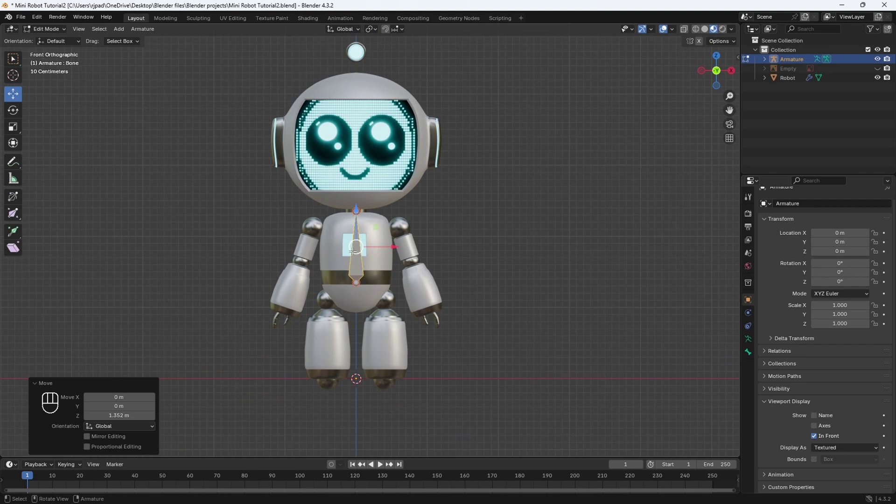
middle_click_drag(383, 228, 374, 248, "shift")
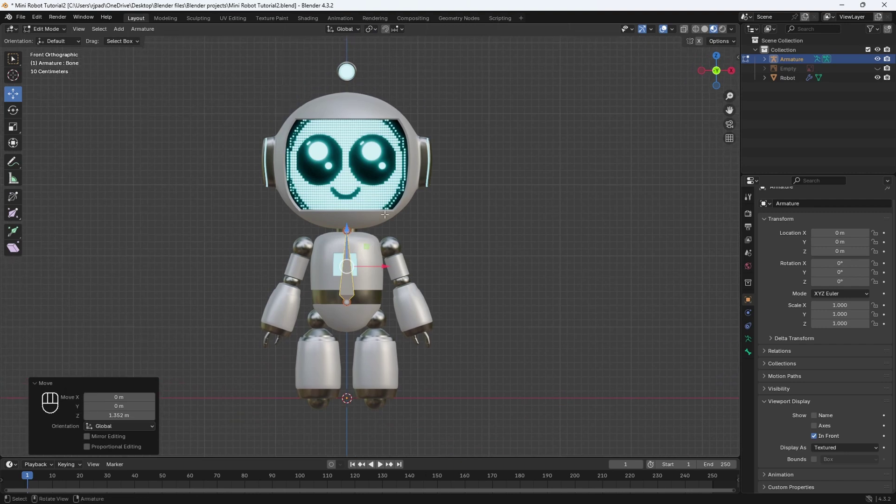
left_click(346, 231)
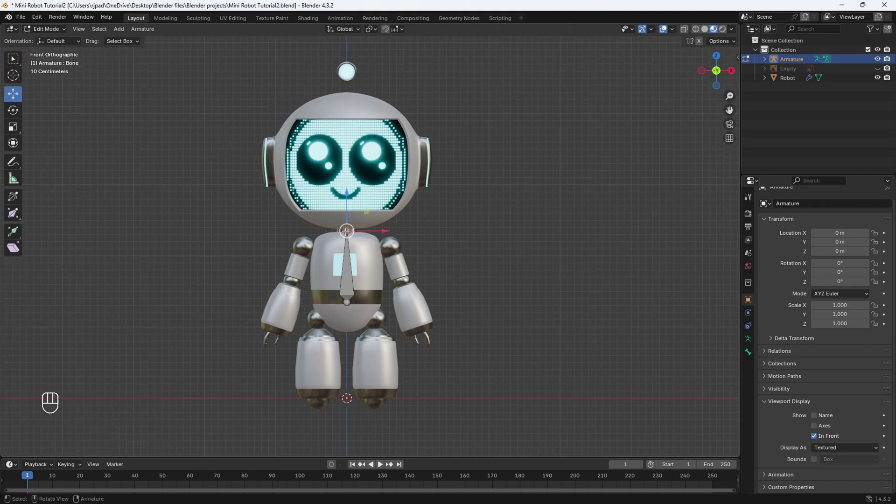
middle_click_drag(399, 215, 403, 244, "shift")
scroll(403, 245, "up", 1)
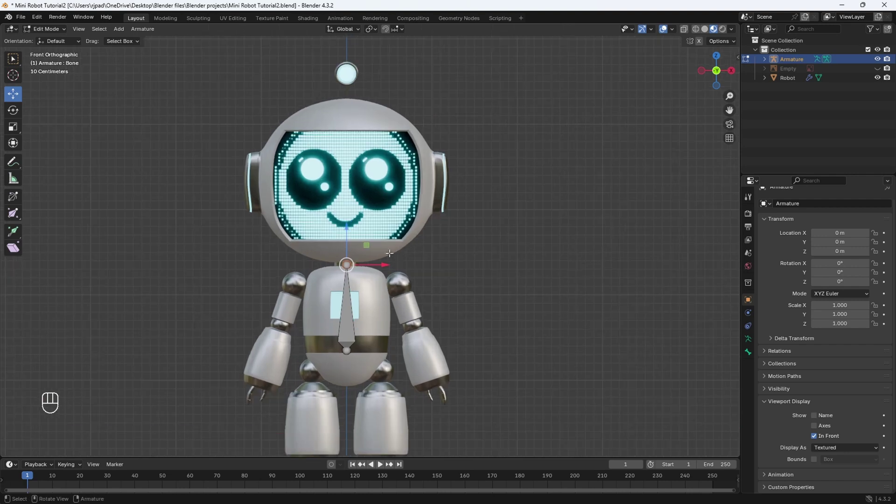
key("e")
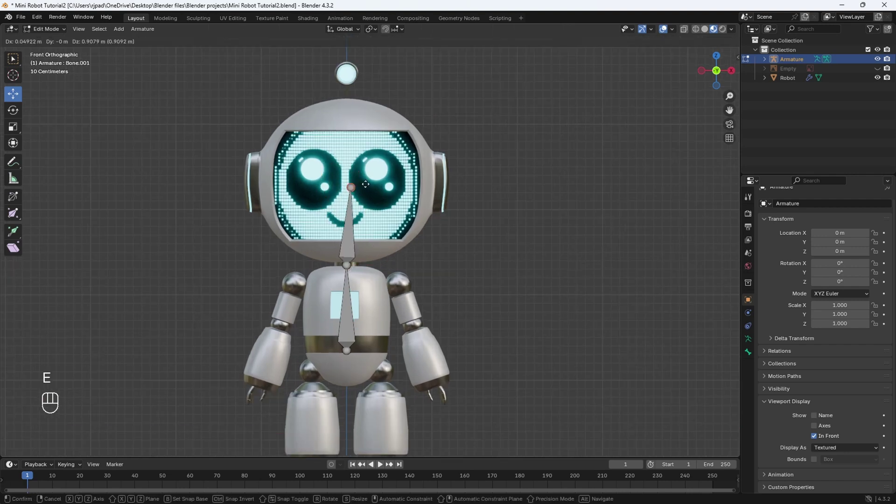
key("z")
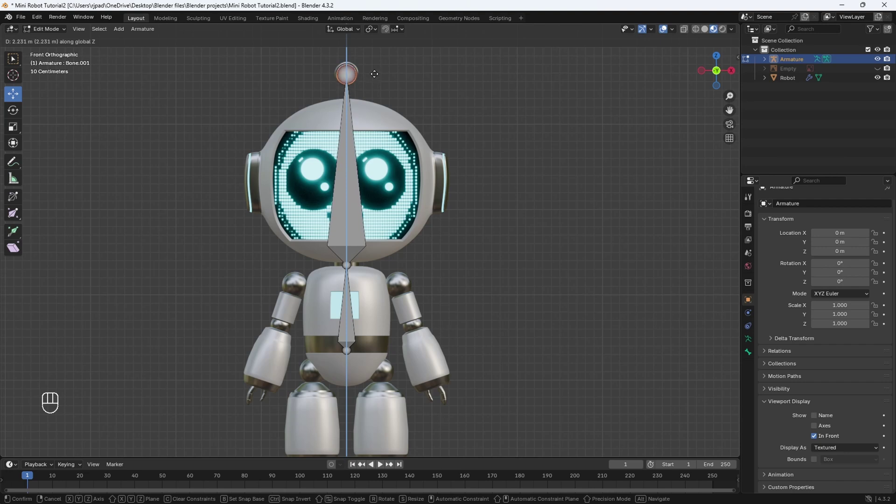
left_click(375, 72)
left_click(352, 166)
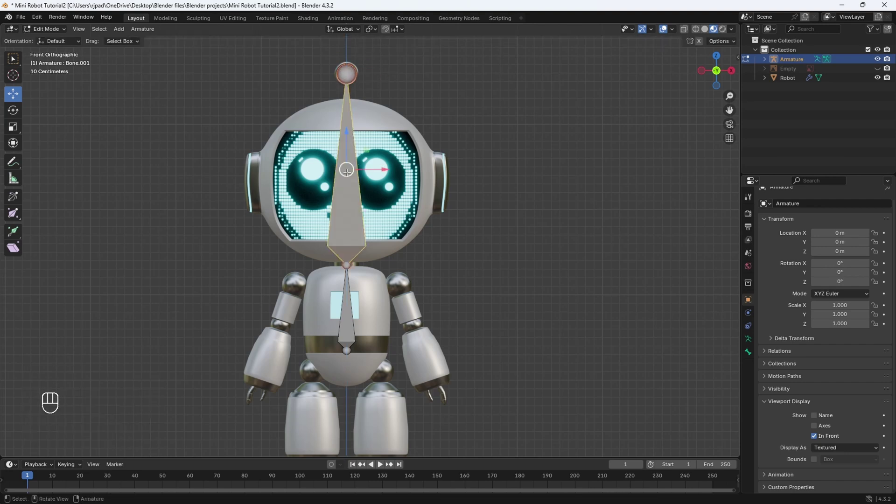
- Extrude a shoulder bone from the neck joint to the +X shoulder sphere, about 0.61 m in X and -0.23 m in Z
scroll(359, 138, "down", 3)
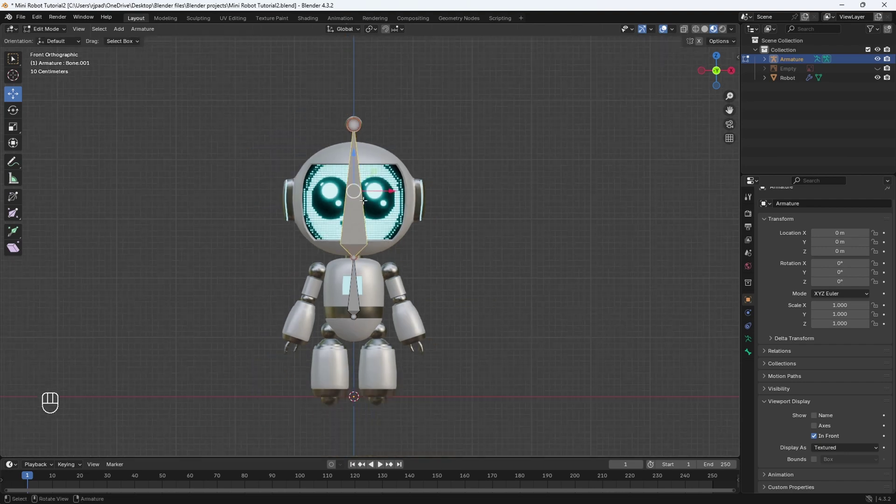
scroll(368, 187, "up", 4)
scroll(376, 244, "down", 2, "shift")
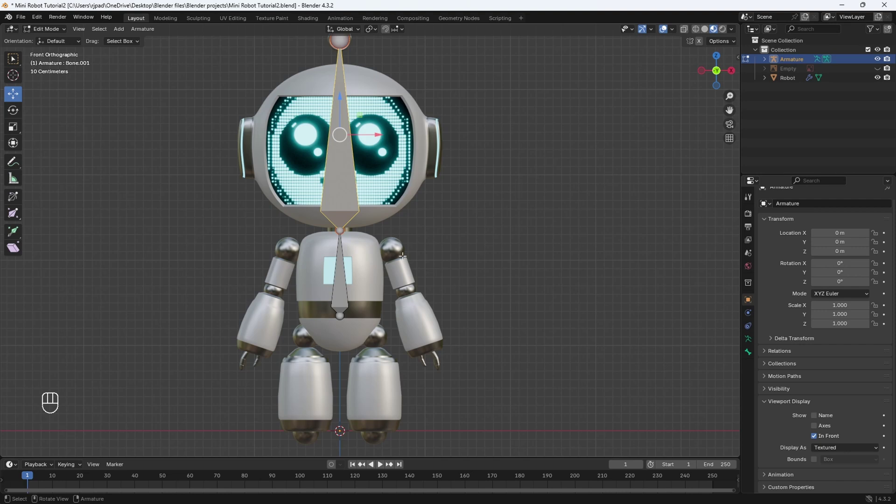
scroll(373, 318, "up", 1)
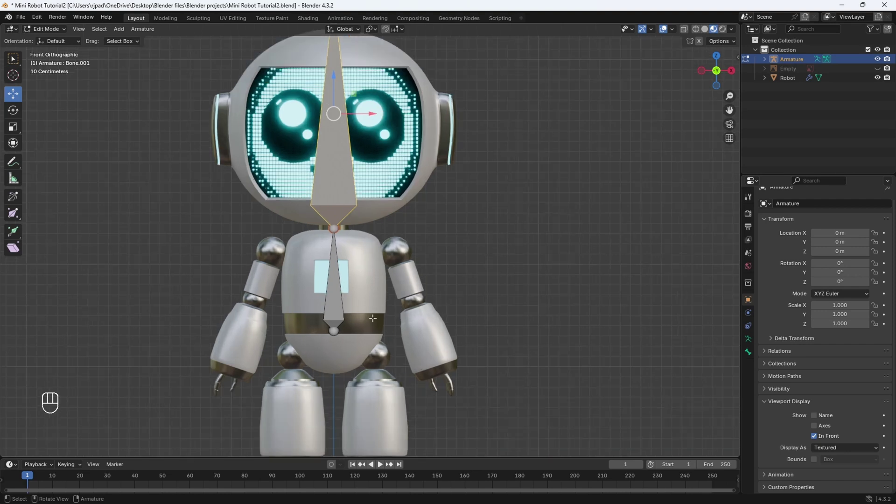
left_click(334, 228)
scroll(358, 242, "up", 1)
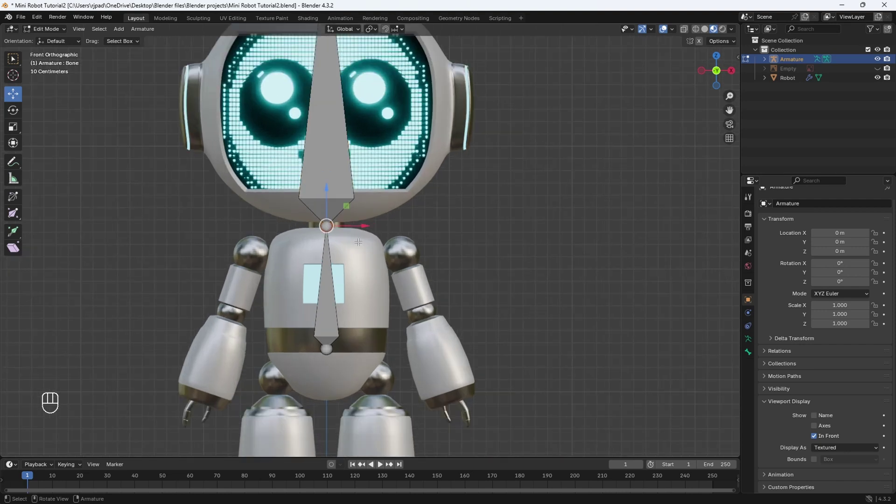
key("e")
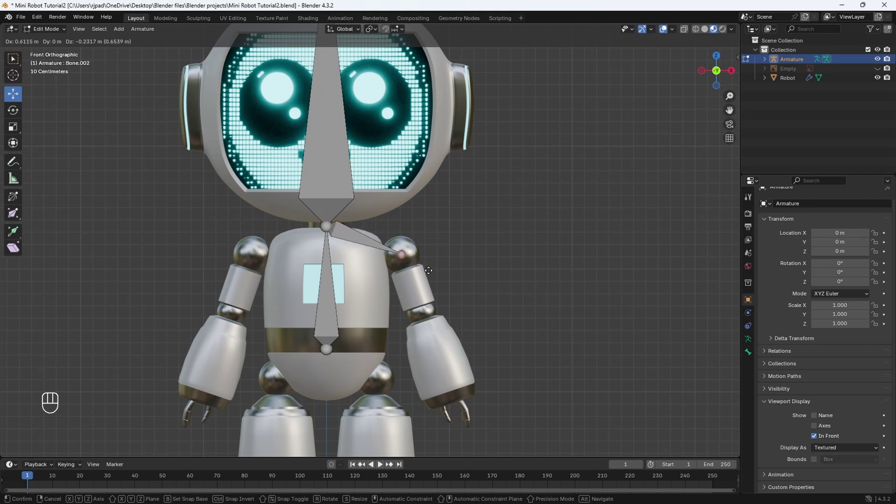
left_click(428, 271)
- Extrude an upper-arm bone to the +X elbow, about 0.16 m in X and -0.47 m in Z, and a forearm bone to the wrist
key("e")
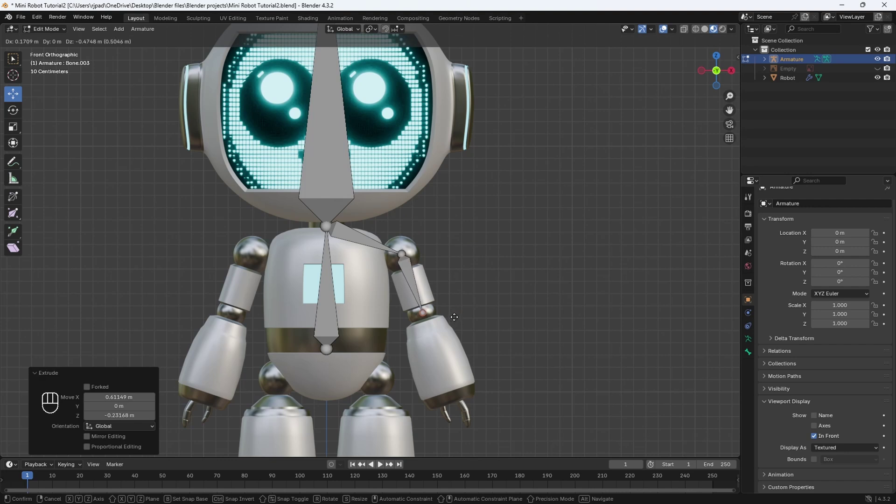
left_click(454, 317)
middle_click_drag(453, 322, 406, 252, "shift")
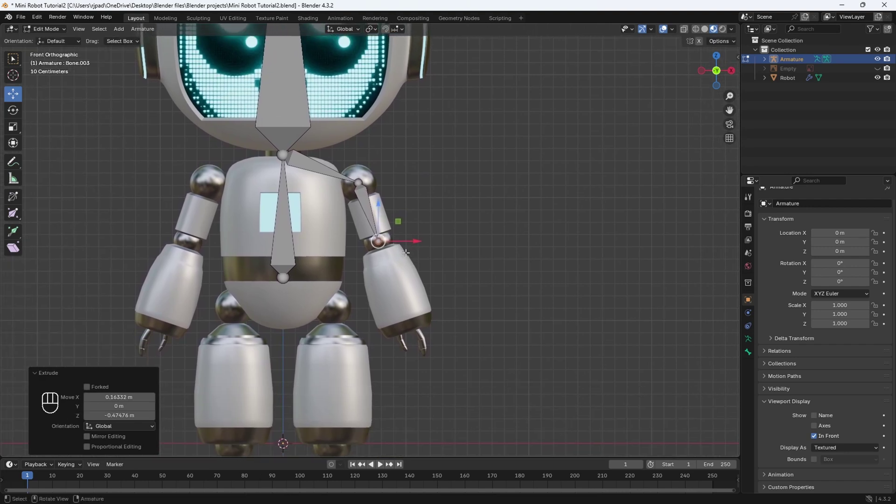
key("e")
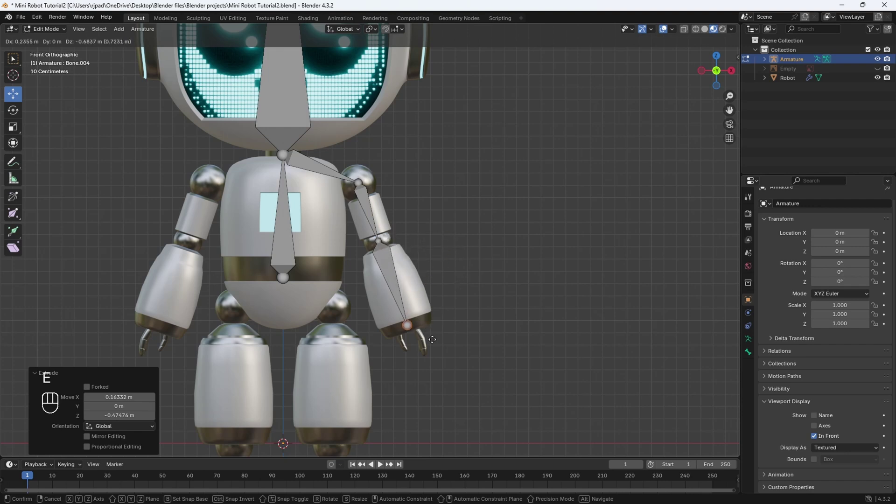
left_click(432, 339)
scroll(421, 332, "up", 8)
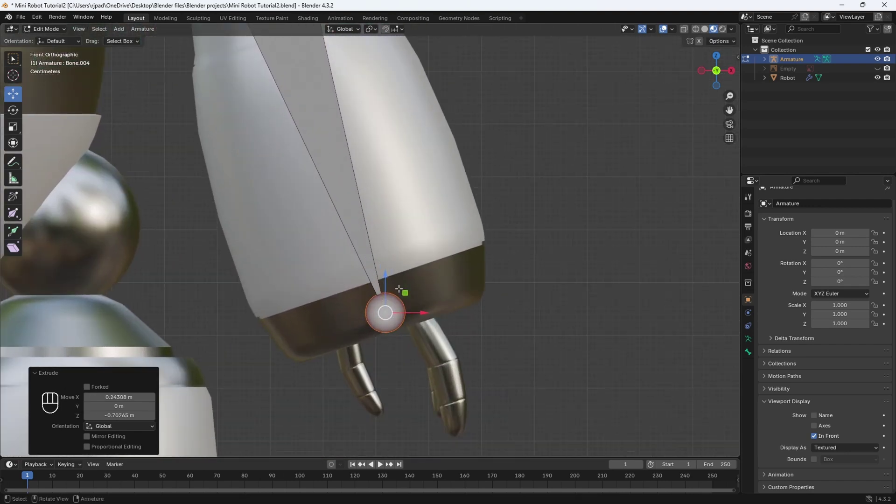
- Extrude a hip bone from the pelvis joint to the +X hip sphere, about 0.42 m in X and -0.25 m in Z
scroll(339, 242, "down", 1)
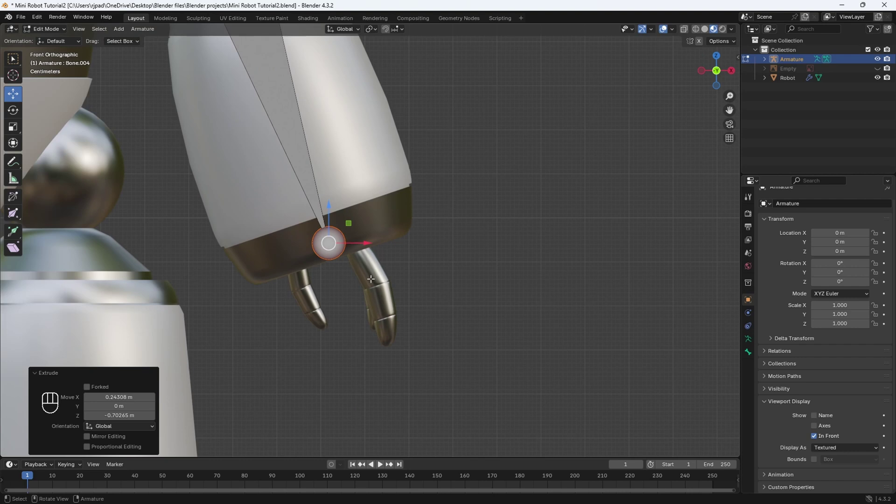
scroll(358, 260, "down", 2)
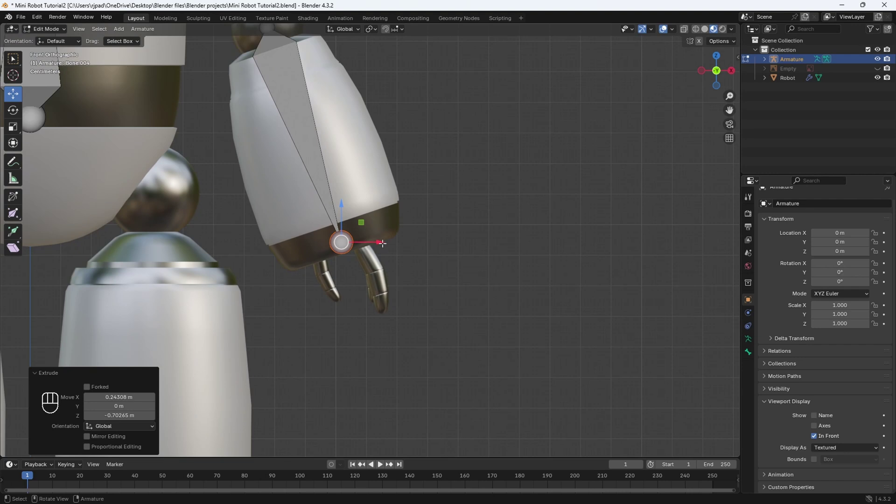
scroll(382, 258, "down", 1)
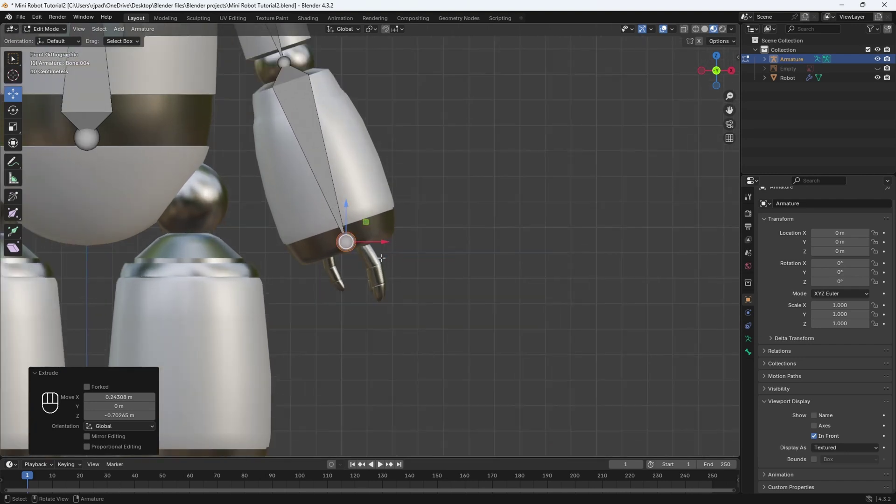
scroll(382, 258, "down", 2)
key("ctrl+z")
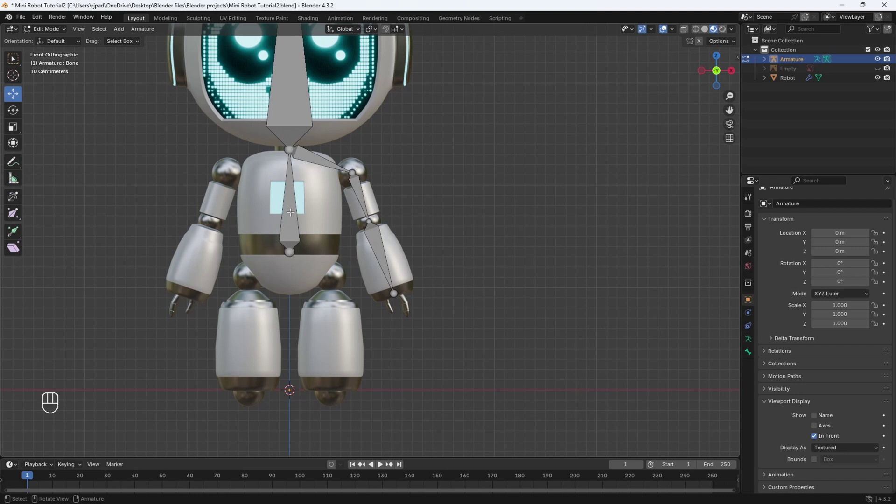
left_click(290, 252)
scroll(332, 263, "up", 1)
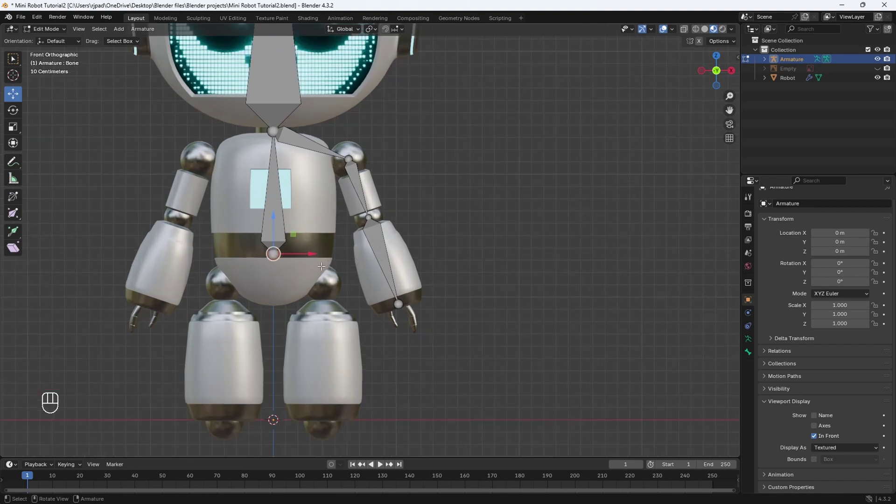
key("e")
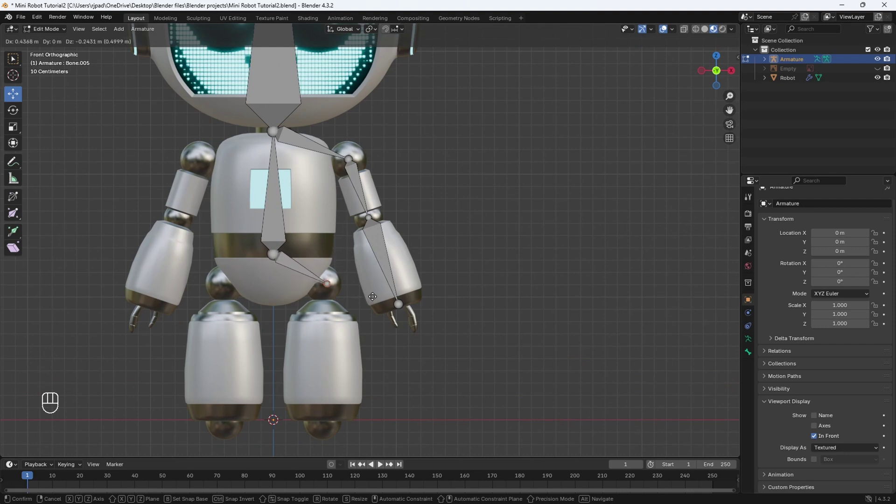
left_click(371, 297)
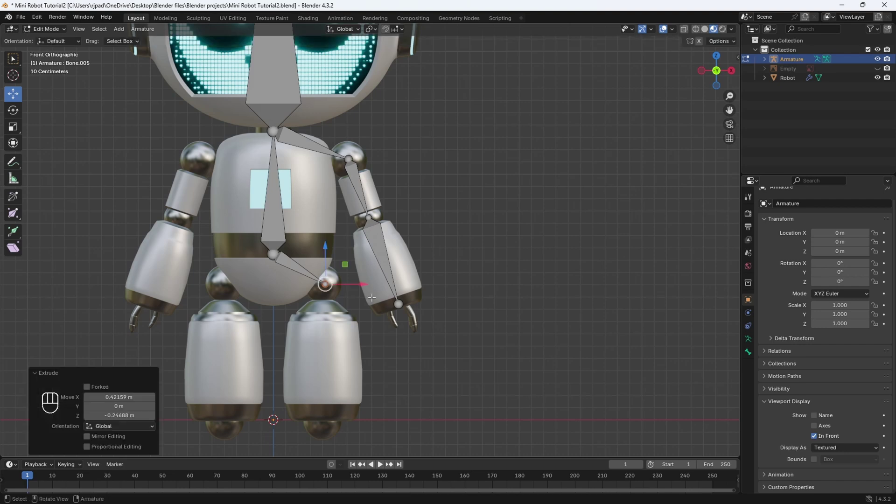
- Extrude a leg bone about 1.23 m straight down along Z from the +X hip joint to the sphere under the foot
middle_click_drag(371, 298, 389, 246, "shift")
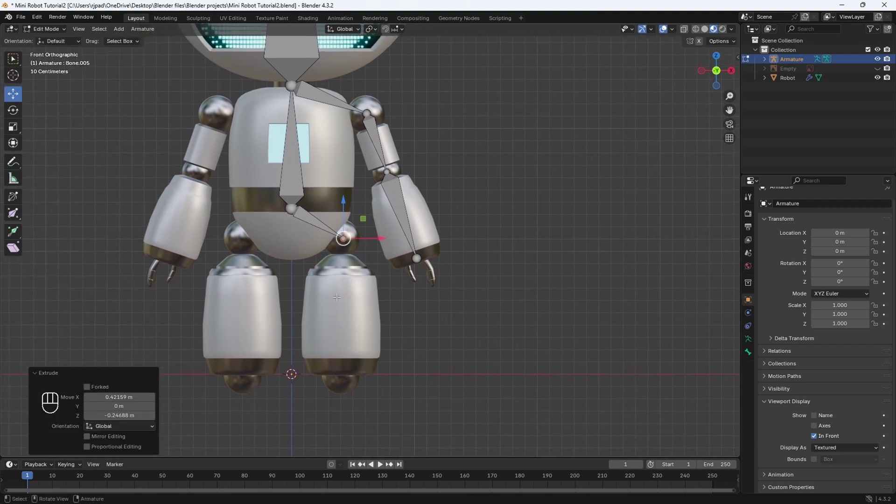
key("e")
key("z")
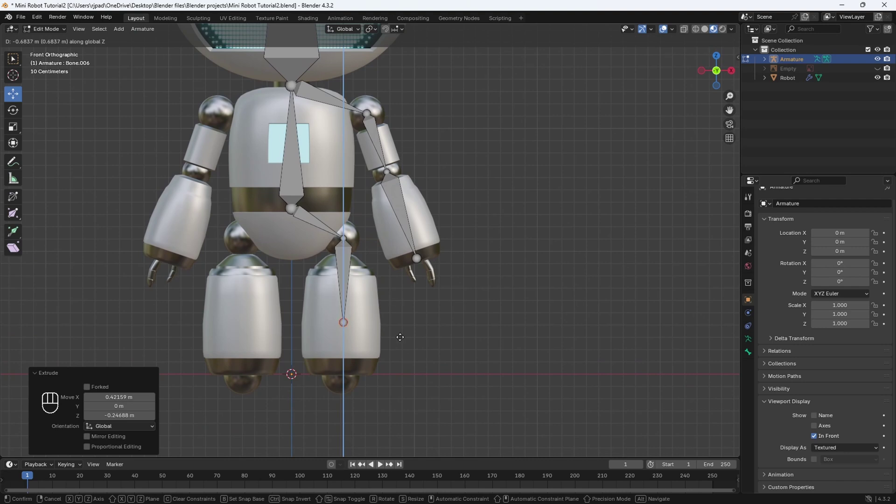
left_click(392, 405)
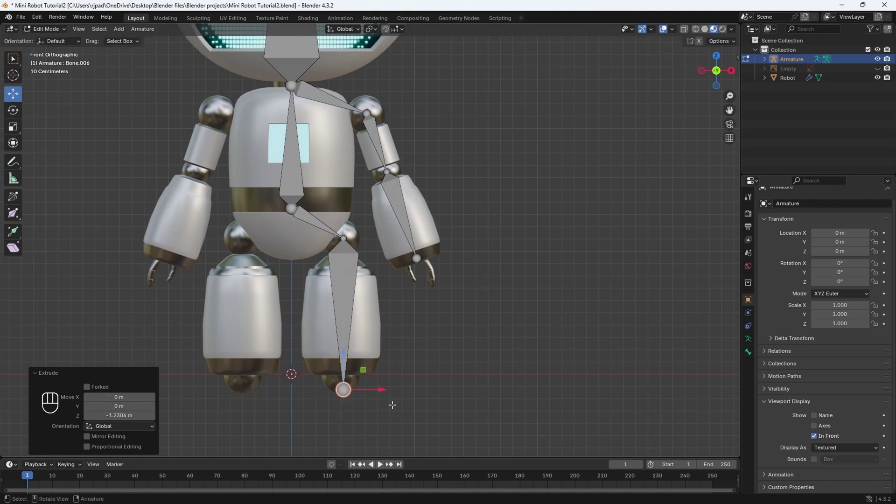
- Select all five +X side bones: shoulder, upper arm, forearm, hip and leg
scroll(458, 213, "down", 3)
middle_click_drag(458, 214, 457, 293, "shift")
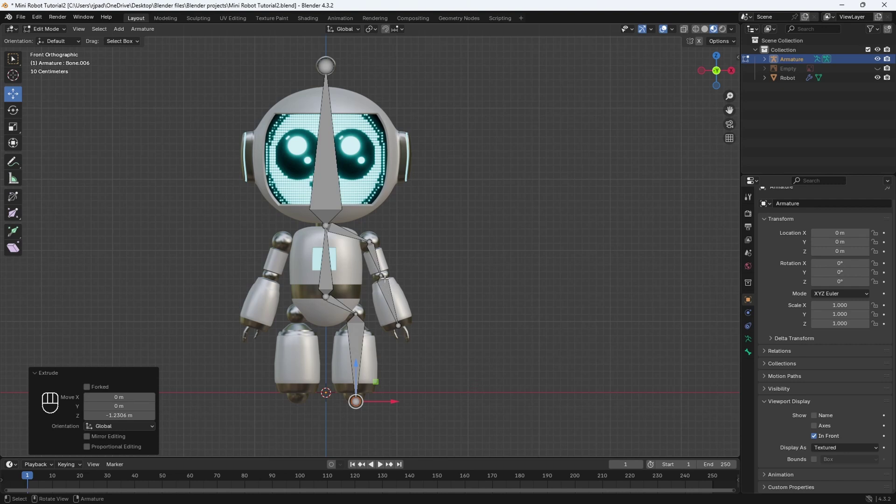
left_click_drag(463, 406, 344, 231)
scroll(392, 271, "up", 1)
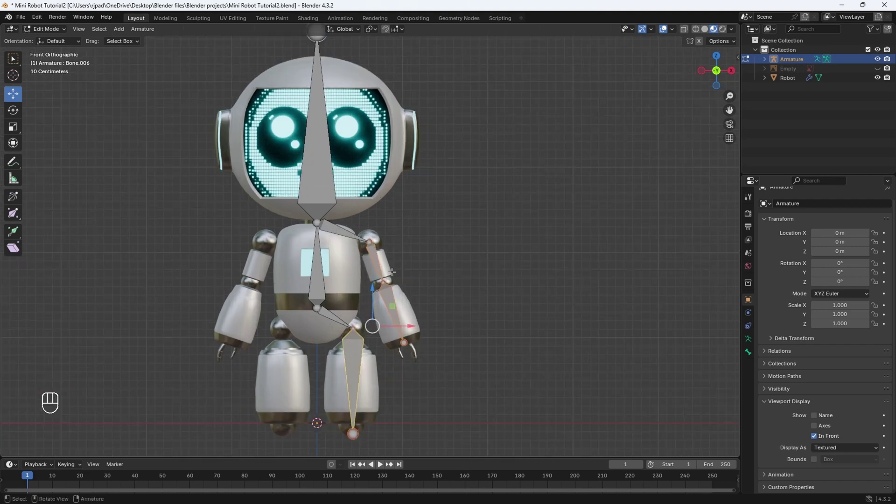
left_click(337, 319, "shift")
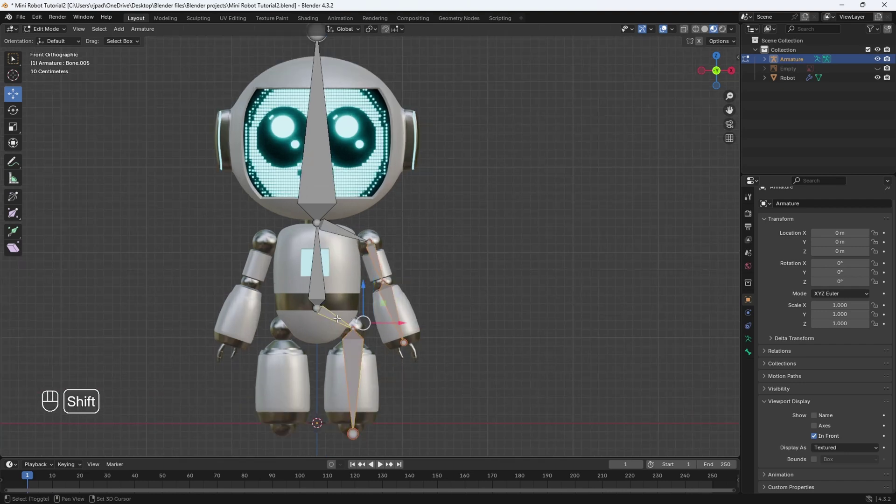
left_click(339, 227, "shift")
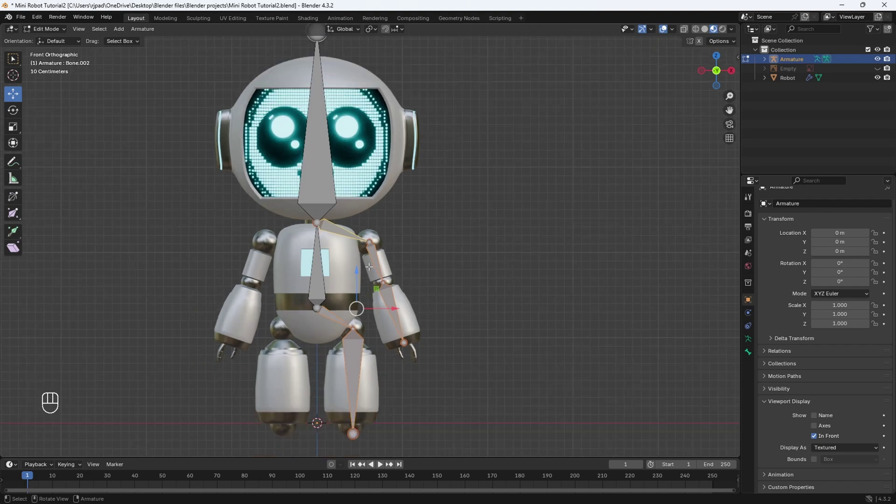
- Batch rename the selected bones with the Set Name type, adding the suffix .L to each bone name
key("ctrl")
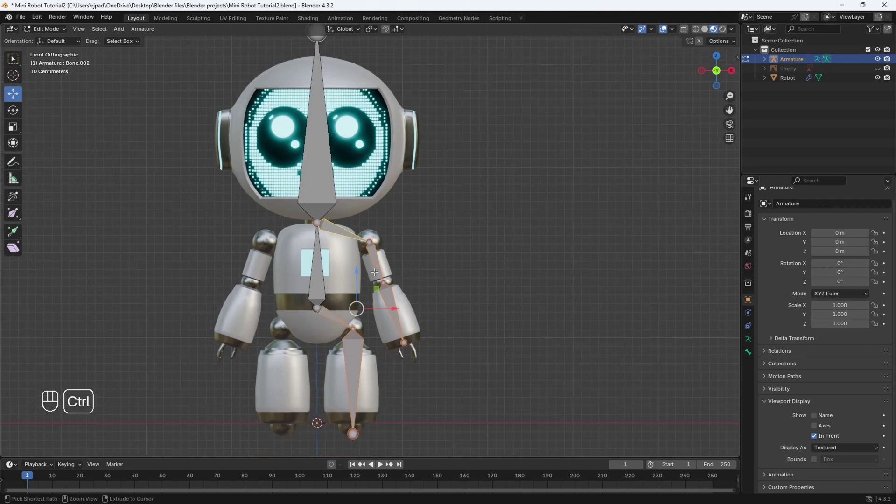
key("ctrl+F2")
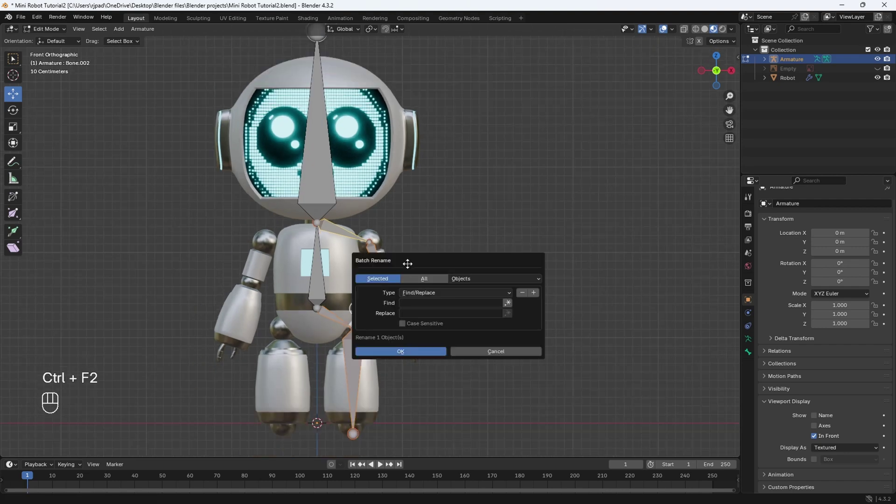
left_click_drag(406, 263, 388, 205)
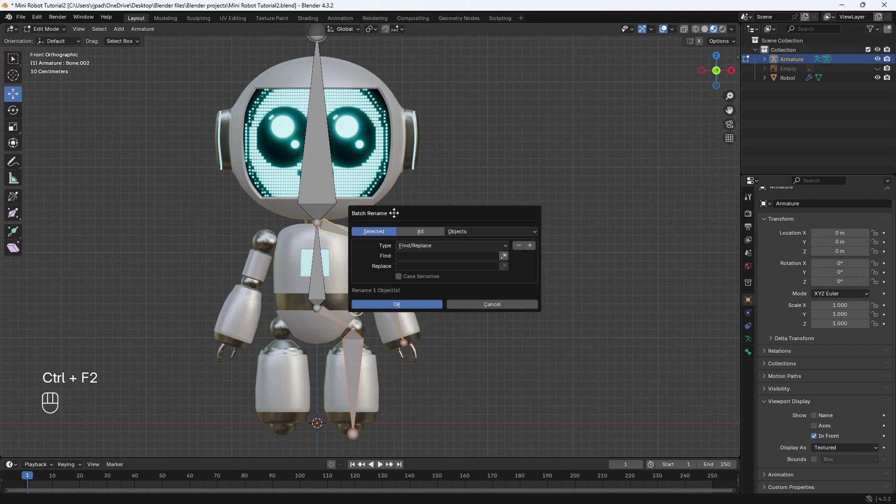
left_click(473, 219)
left_click(519, 279)
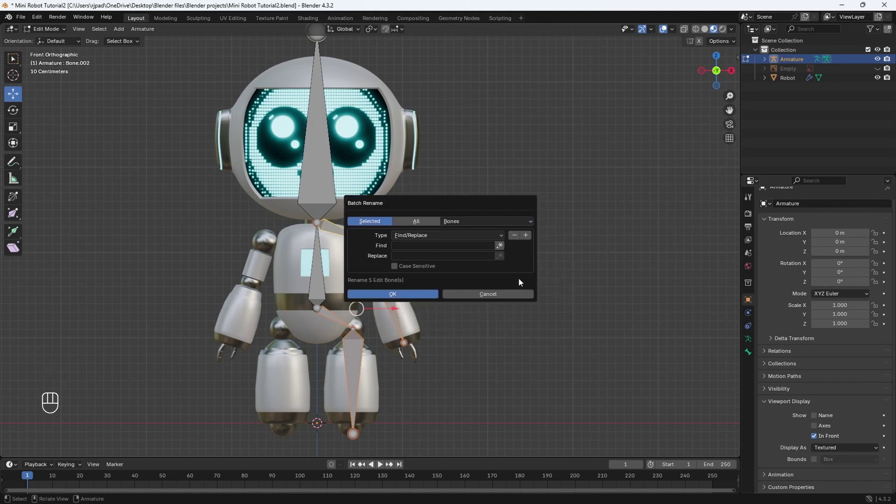
left_click(430, 234)
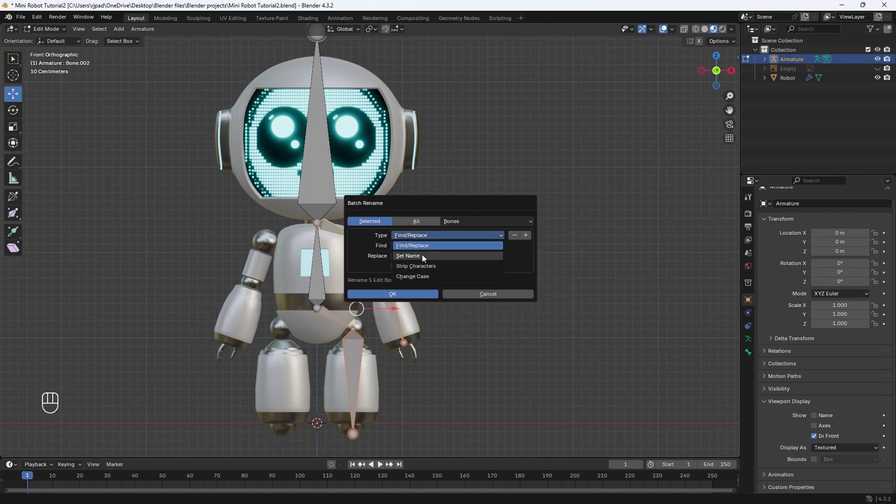
left_click(422, 254)
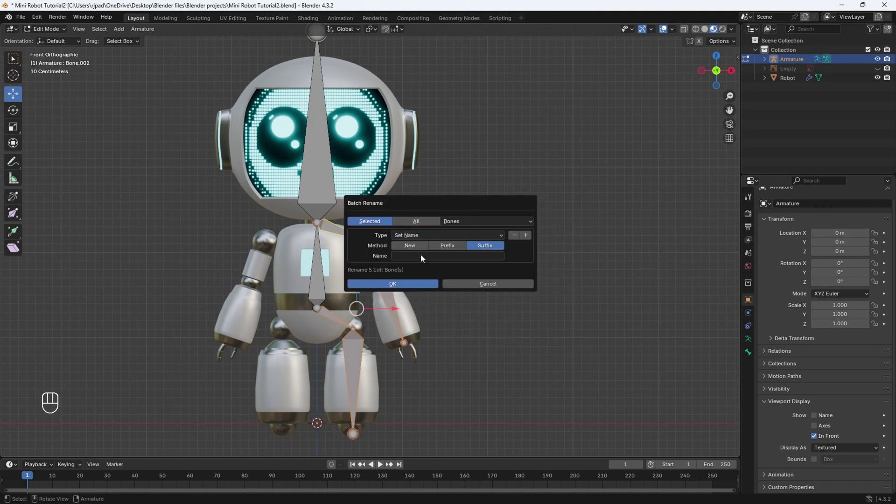
left_click(473, 257)
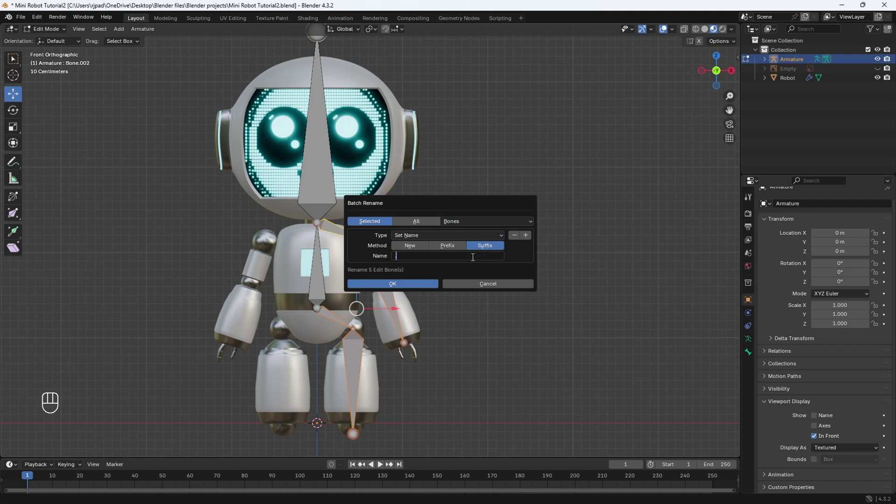
type(".L")
left_click(398, 284)
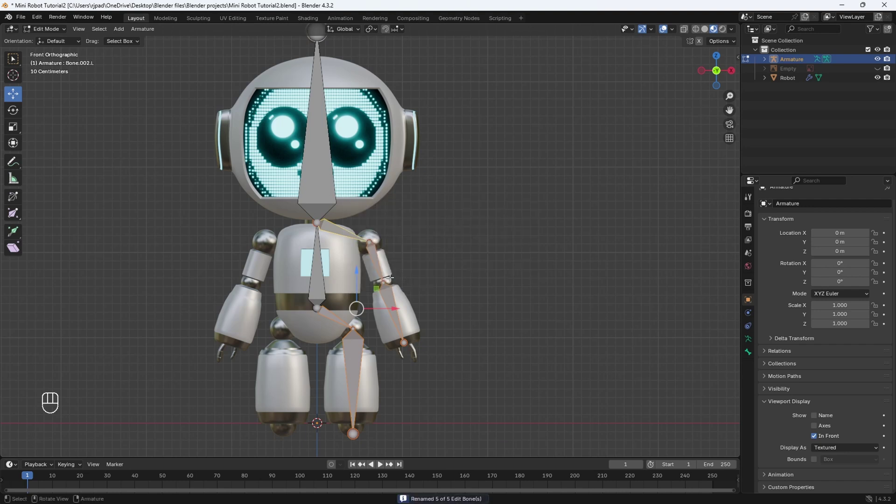
- Symmetrize the .L bones onto the robot's -X arm and leg, and return the armature to Object Mode
right_click(376, 260)
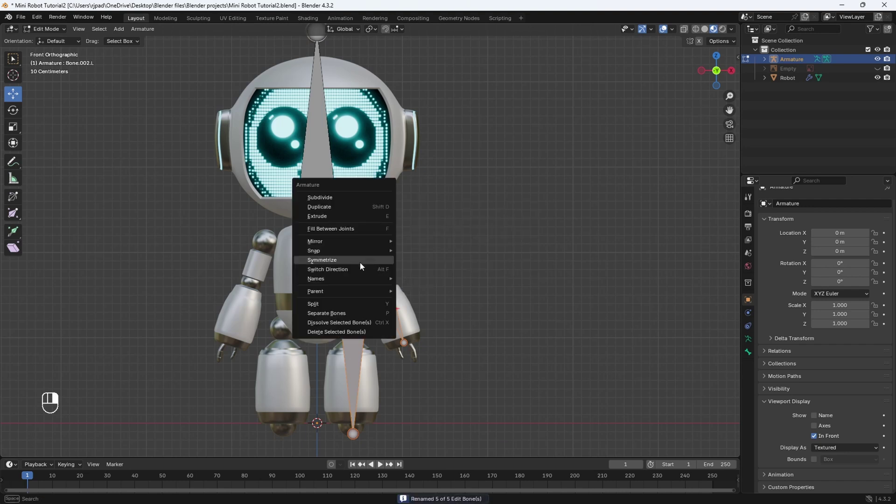
left_click(340, 260)
scroll(340, 259, "down", 3)
scroll(352, 235, "up", 2)
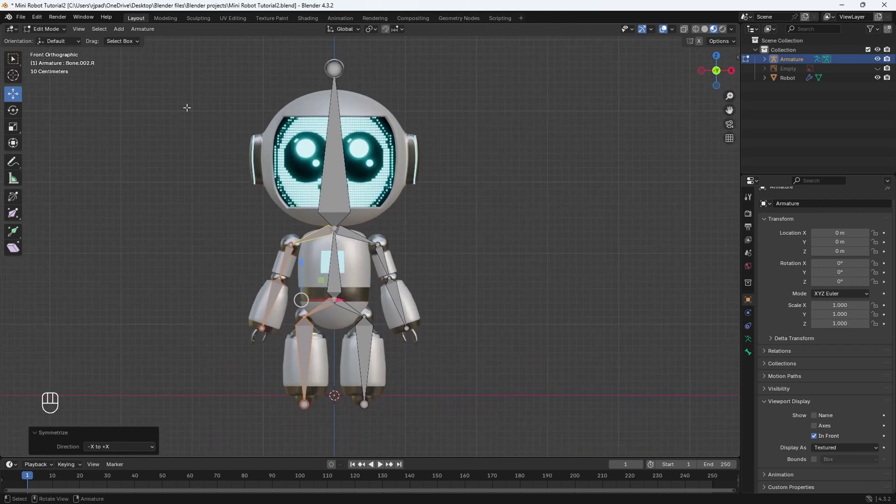
left_click(52, 30)
left_click(52, 31)
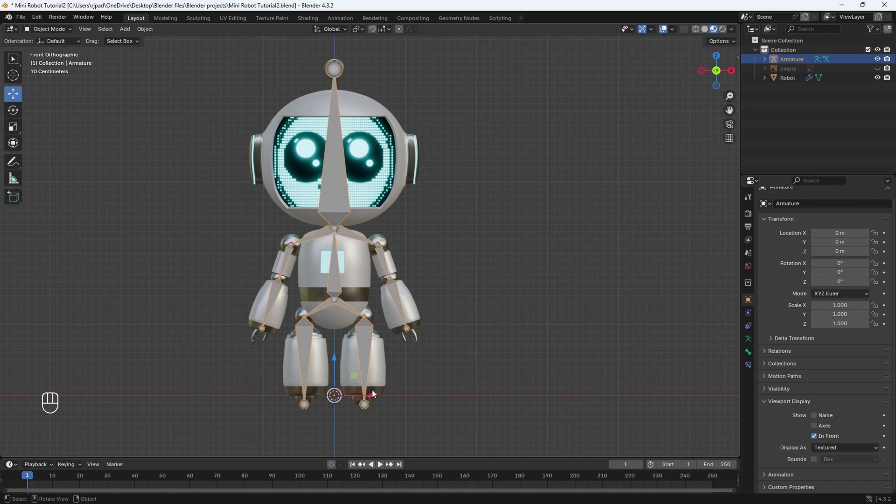
- Try moving the armature about -3.38 m along X away from the robot, undo the move and clear the selection
left_click_drag(374, 399, 127, 342)
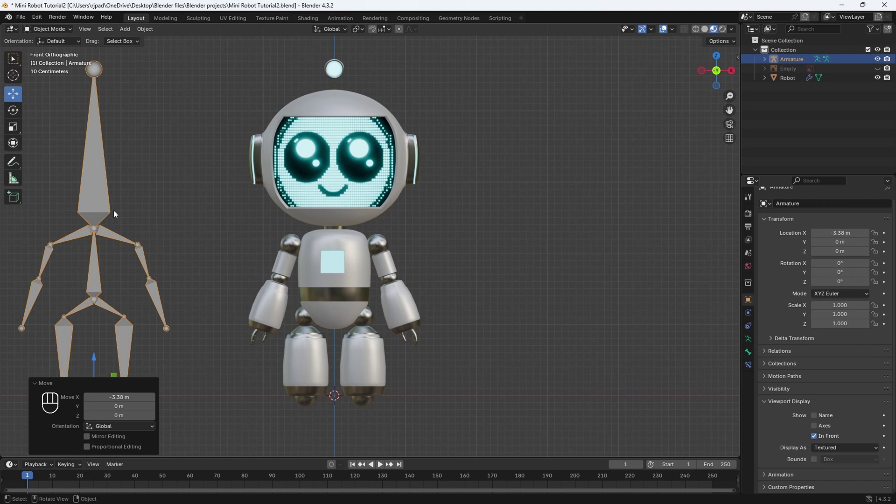
key("ctrl+z")
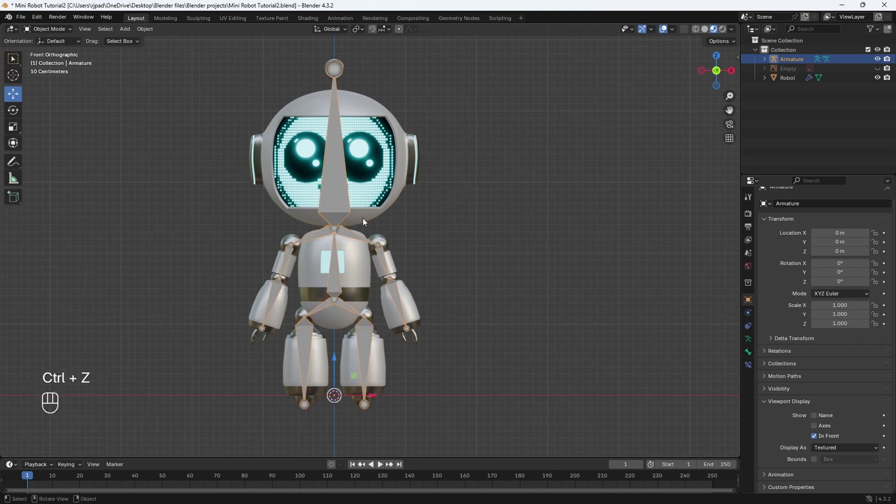
left_click(517, 126)
- Parent the Robot mesh to the armature using Armature Deform With Automatic Weights, and clear the selection
left_click(366, 107)
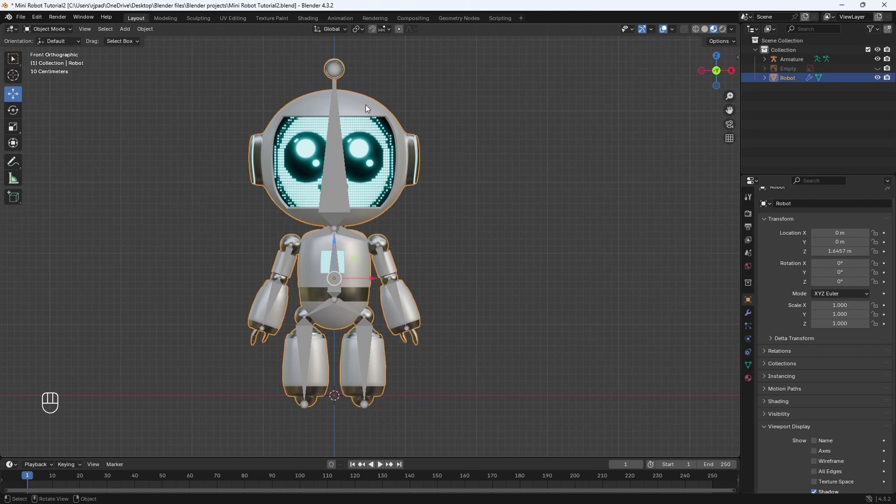
left_click(335, 185, "shift")
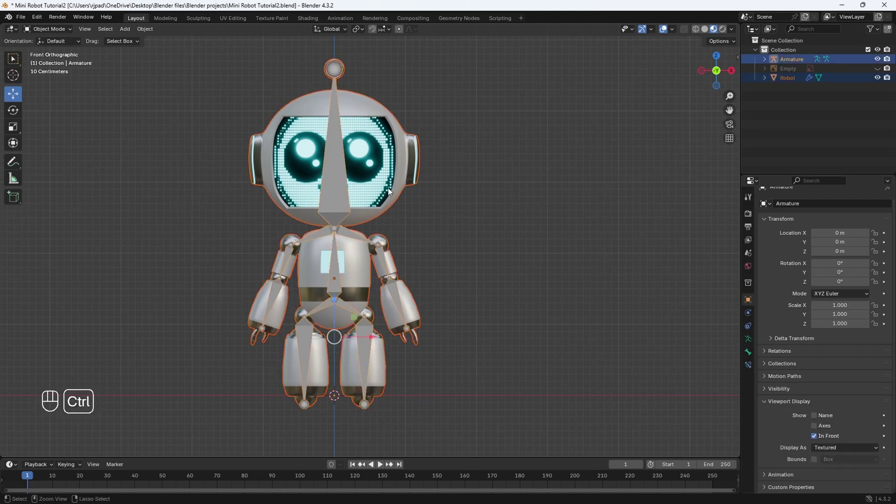
key("ctrl+p")
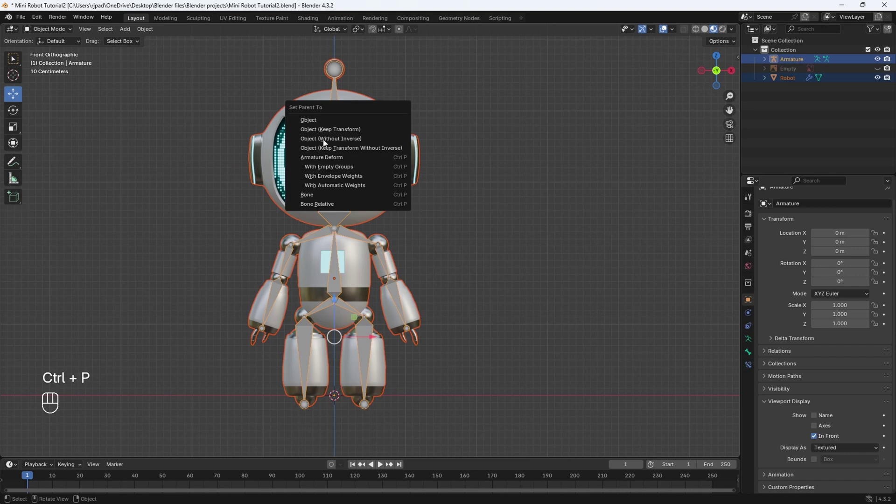
left_click(332, 185)
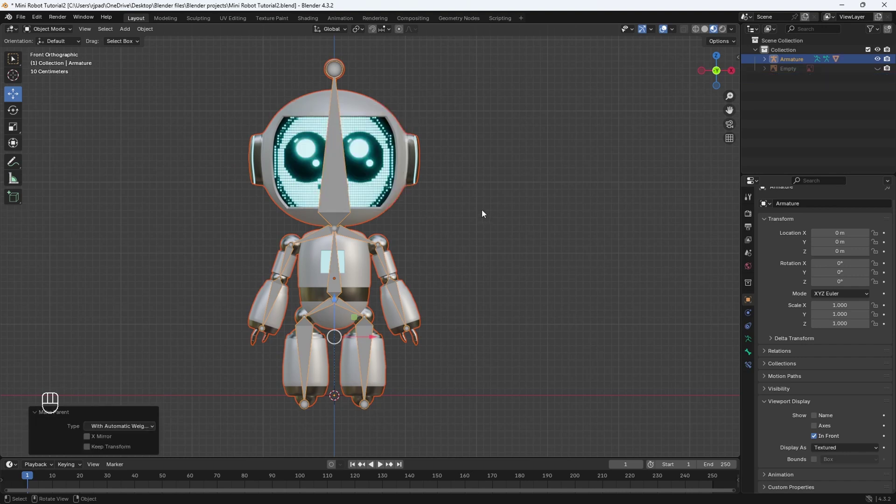
left_click(469, 229)
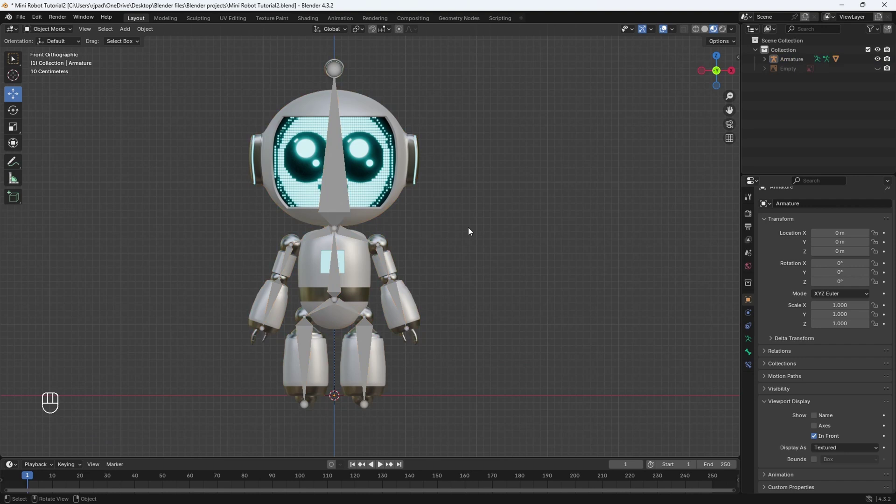
- Select the armature alone and switch it to Pose Mode
left_click(336, 193)
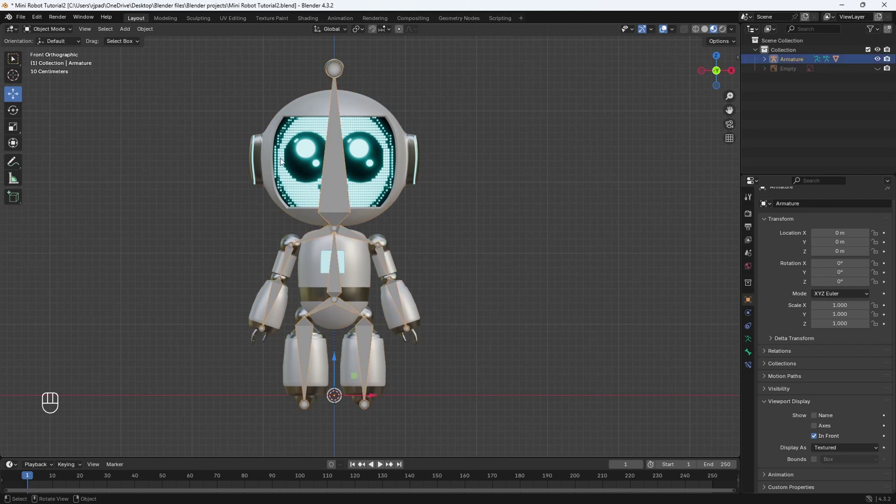
left_click(54, 29)
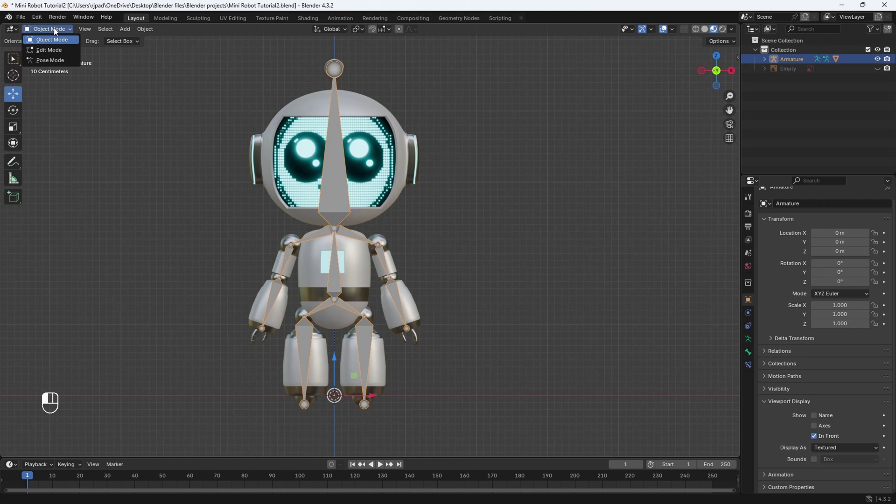
left_click(43, 61)
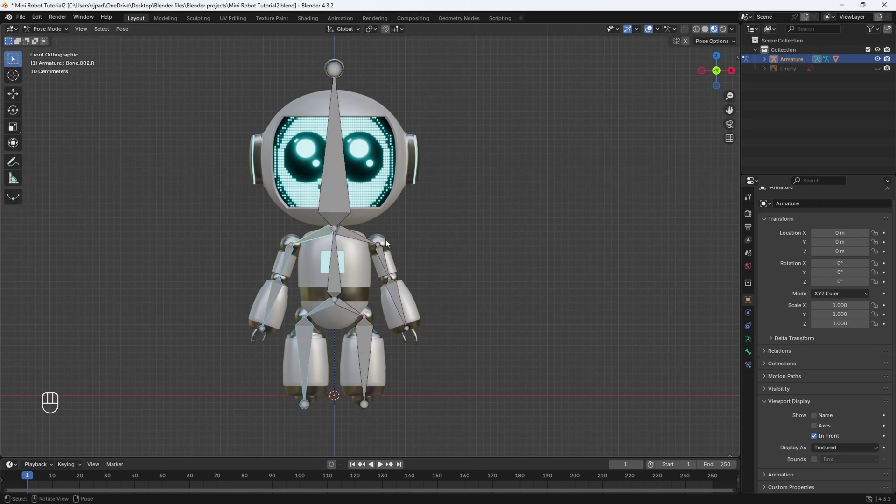
- Rotate the upper arm bone Bone.003.L about -75° around the global Y axis to raise the arm sideways
left_click(748, 356)
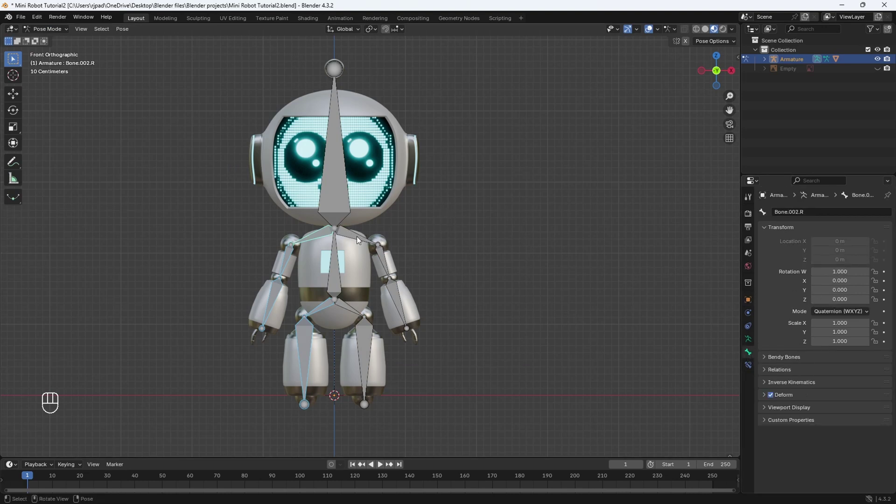
left_click(391, 255)
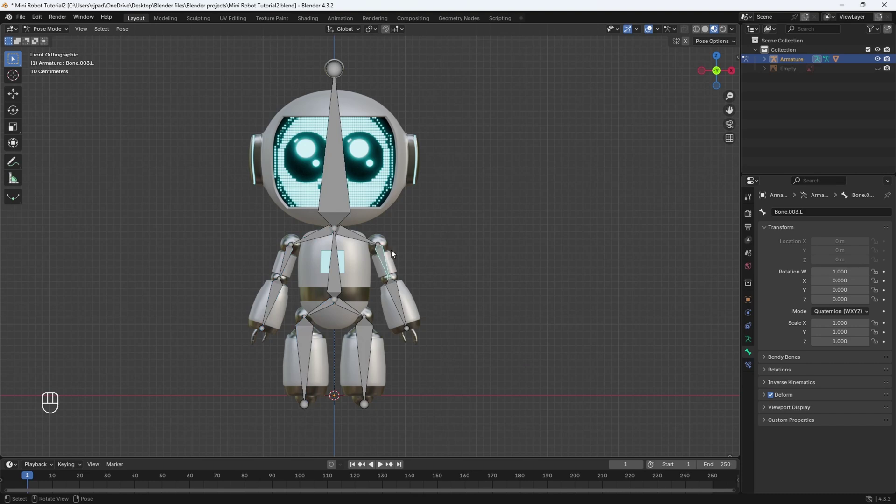
scroll(447, 285, "up", 1)
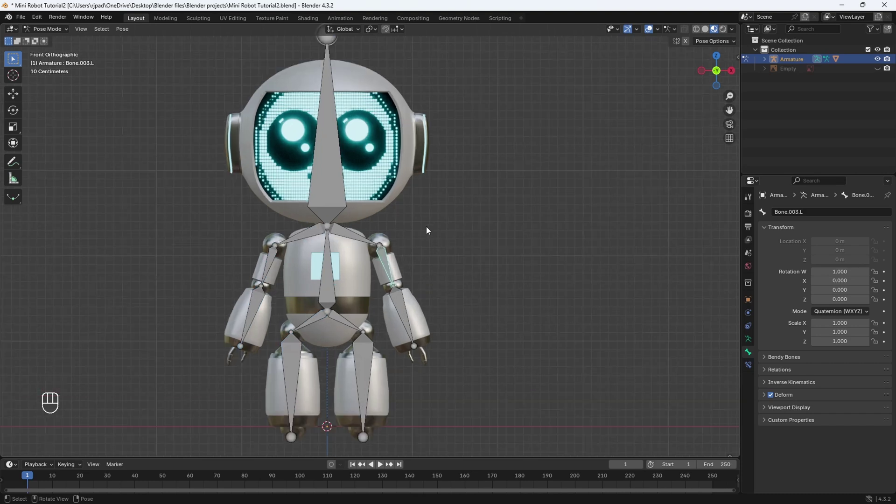
left_click(13, 110)
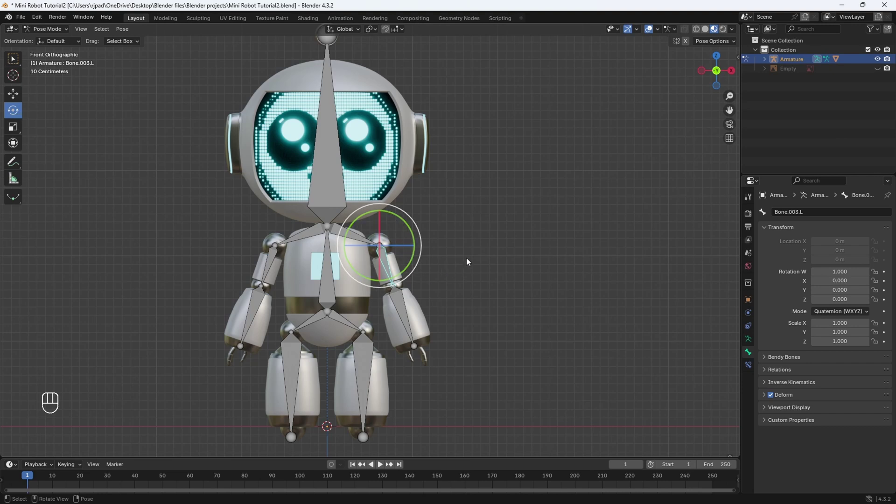
key("r")
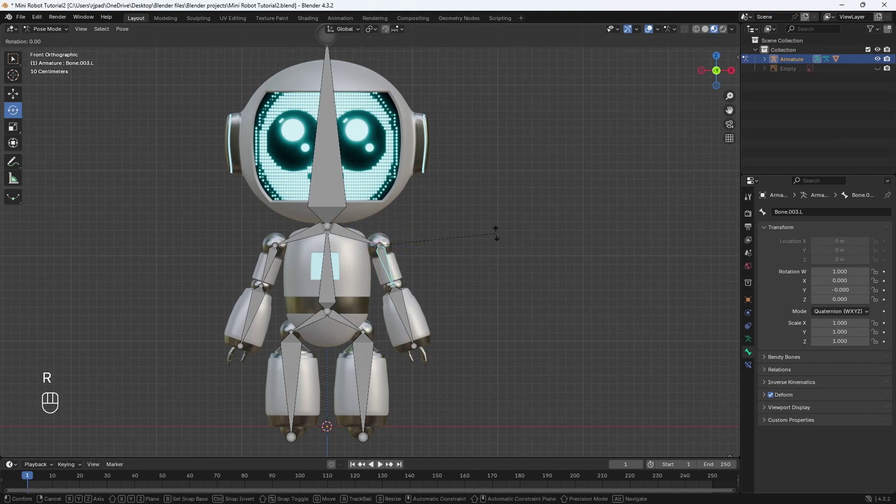
key("y")
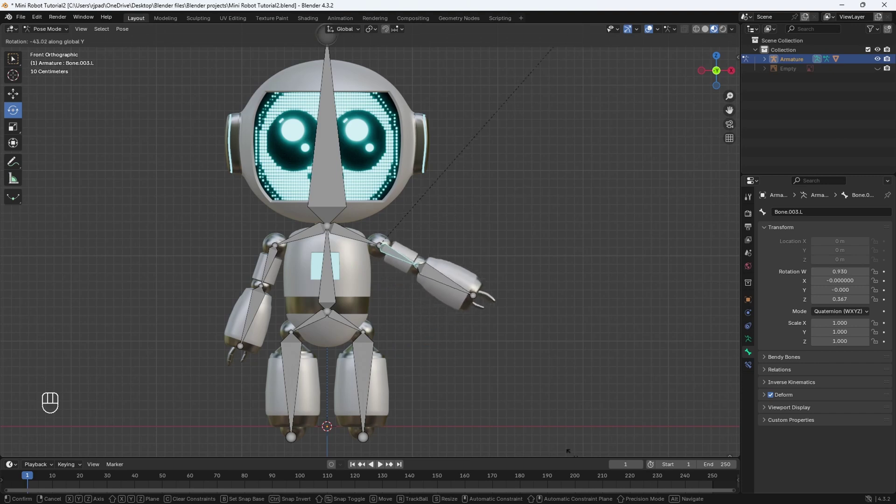
left_click(500, 378)
- Switch back to the selection tool and examine how the mesh deforms at the raised arm's shoulder joint
scroll(458, 322, "up", 4)
scroll(430, 282, "down", 3)
middle_click_drag(430, 282, 385, 264)
scroll(390, 246, "up", 1)
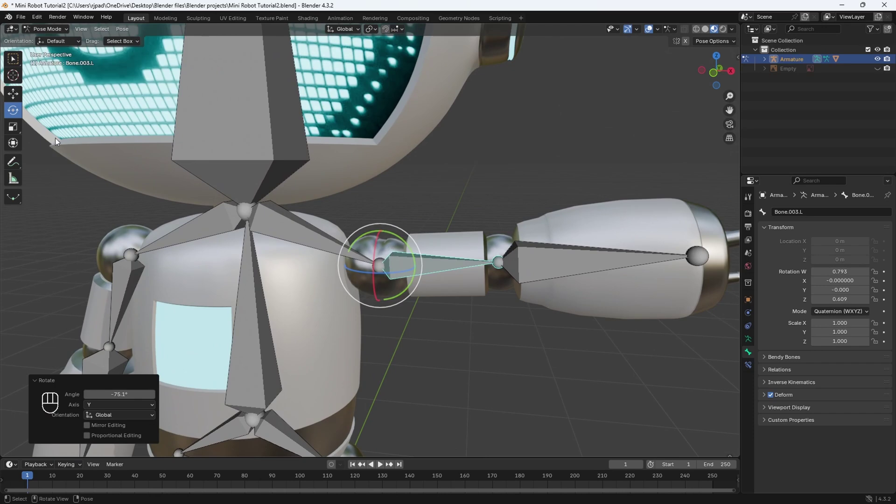
left_click(14, 59)
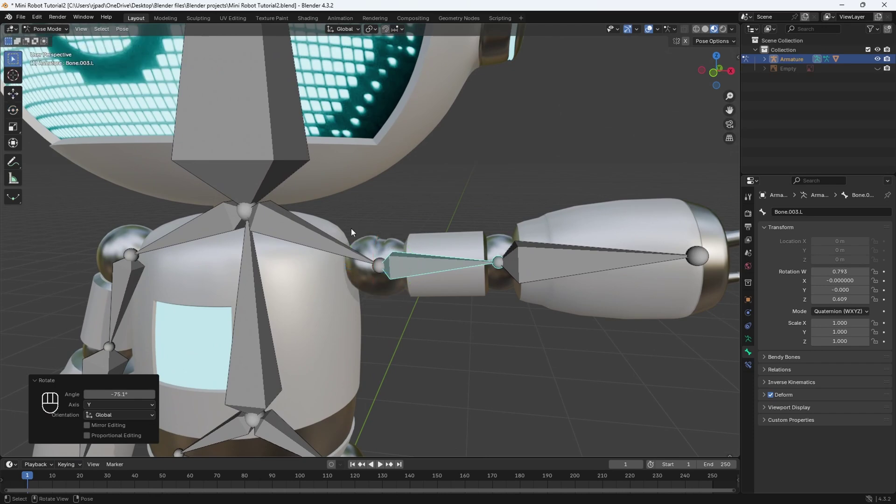
scroll(351, 228, "up", 3)
middle_click_drag(437, 253, 365, 240, "shift")
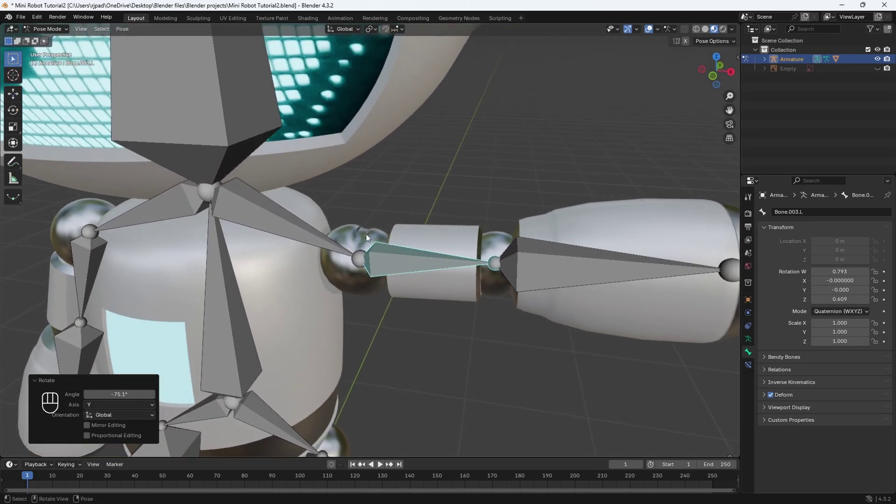
scroll(367, 239, "down", 1)
scroll(362, 246, "down", 5)
scroll(371, 254, "up", 2)
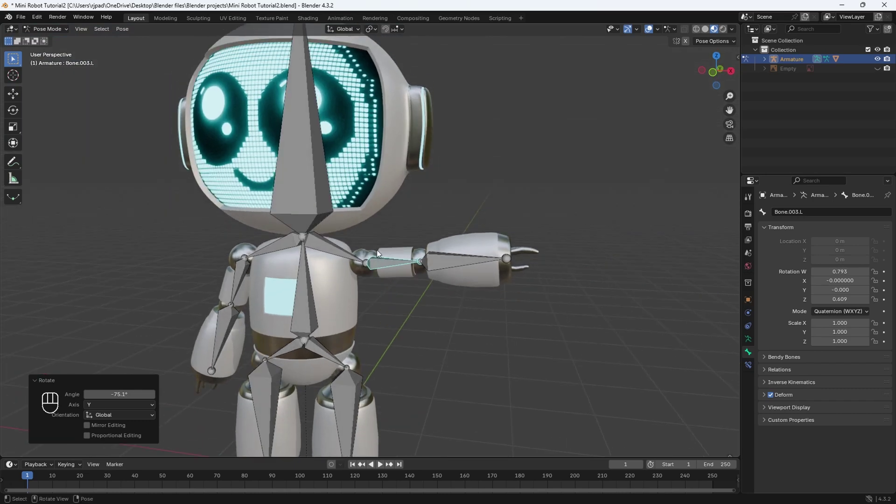
- In Object Mode, select the robot mesh and enable Preserve Volume on its Armature modifier, toggling it to compare the shoulder joint
left_click(46, 29)
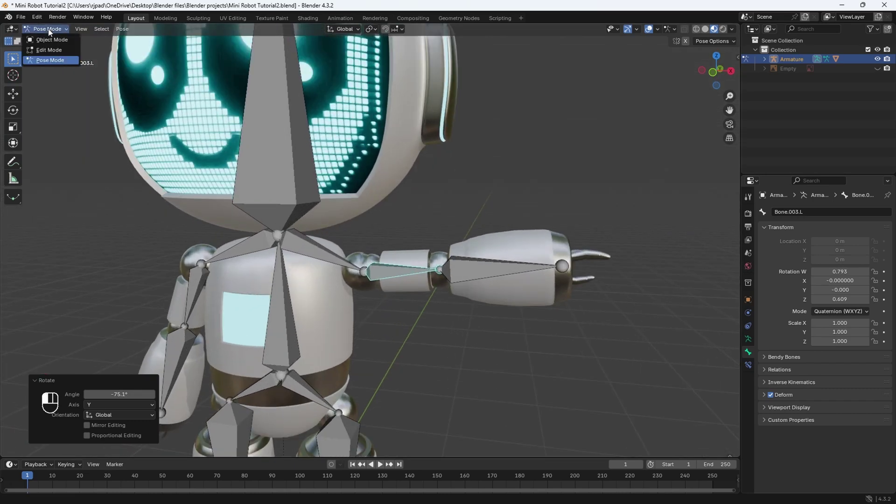
left_click(45, 39)
scroll(313, 287, "down", 3)
left_click(330, 273)
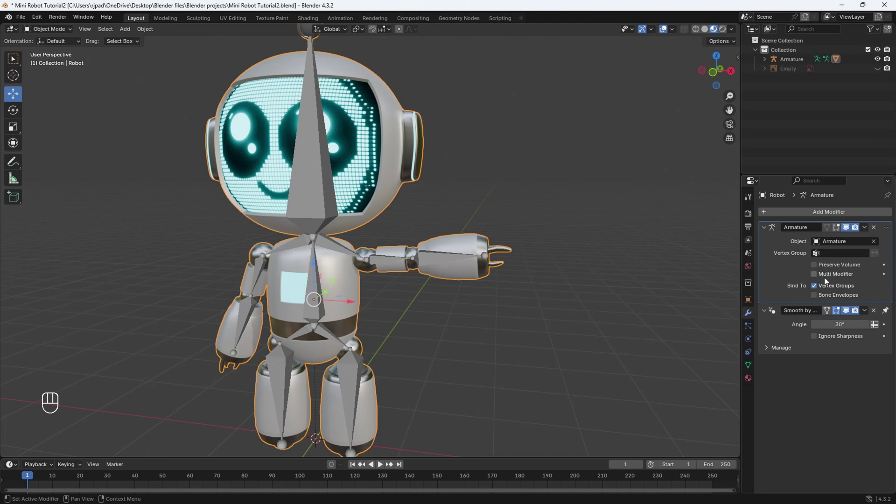
left_click(820, 268)
scroll(428, 313, "up", 8)
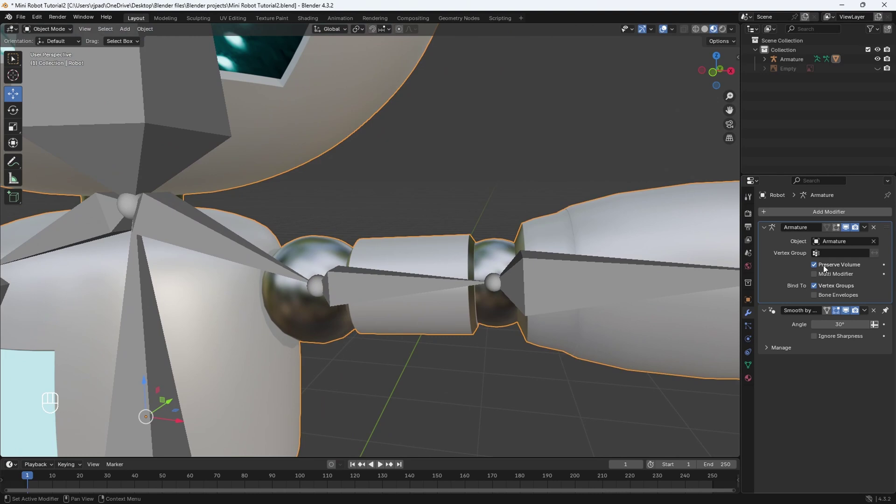
left_click(825, 268)
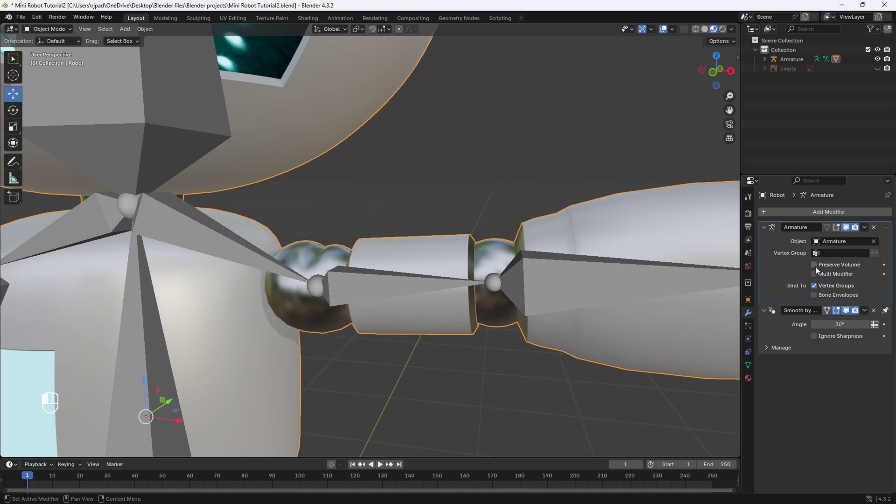
left_click(815, 264)
scroll(368, 285, "down", 8)
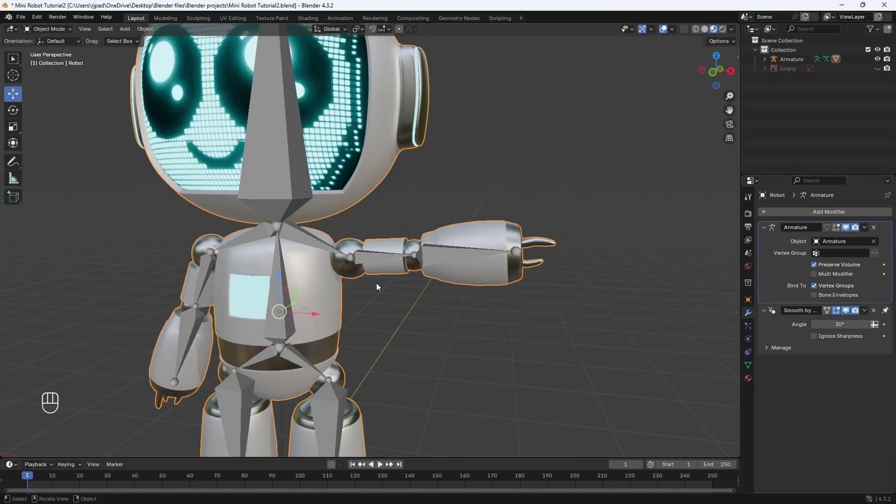
middle_click_drag(362, 289, 374, 288)
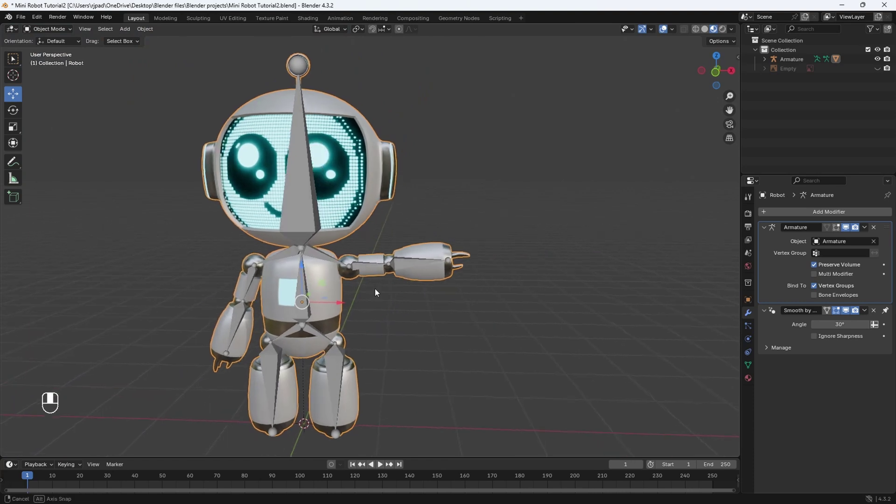
scroll(377, 286, "down", 2)
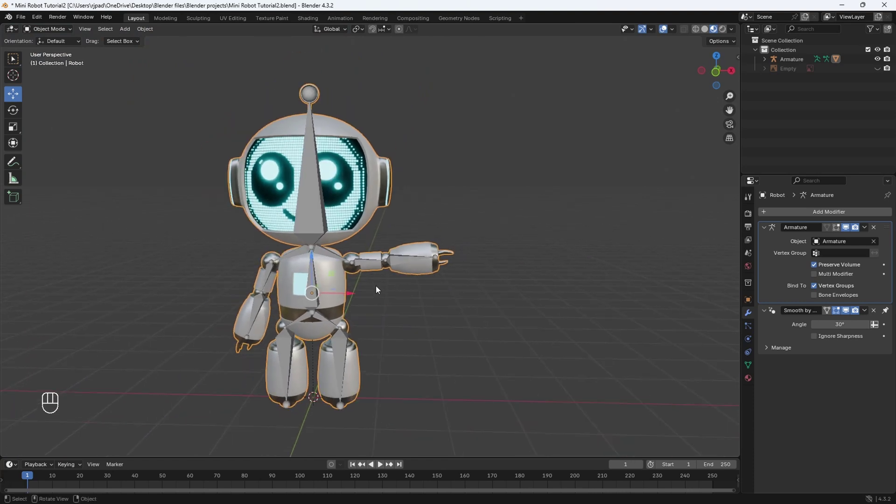
- Select the armature and return it to Pose Mode in the front view
left_click(310, 211)
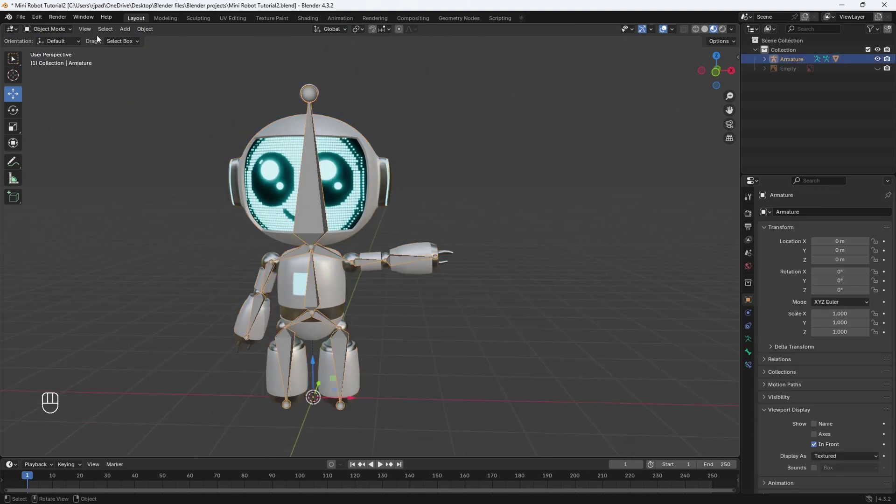
left_click(63, 29)
left_click(60, 60)
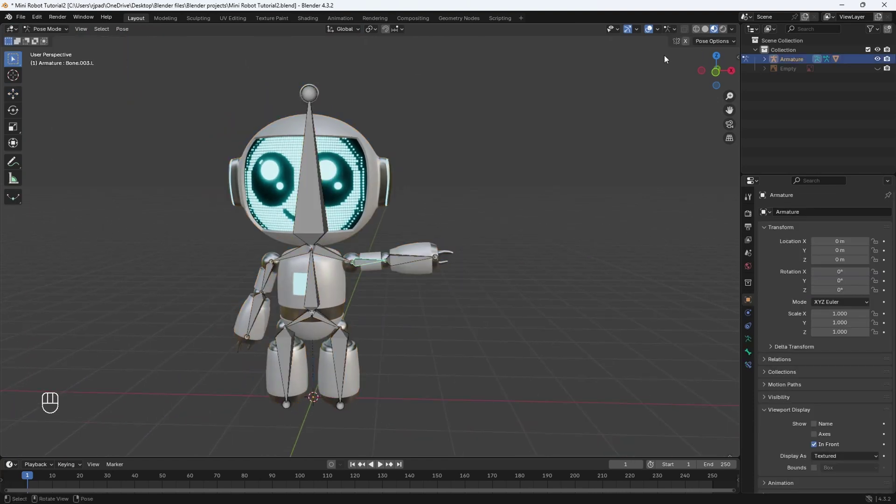
left_click(717, 73)
middle_click_drag(354, 267, 393, 254, "shift")
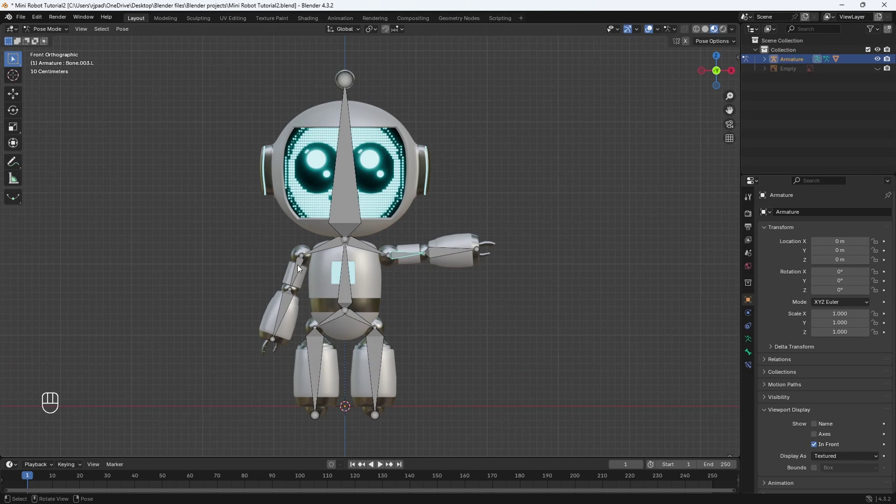
- Rotate the upper arm bone Bone.003.R about 63° around the global Y axis to raise the other arm
left_click(298, 264)
key("r")
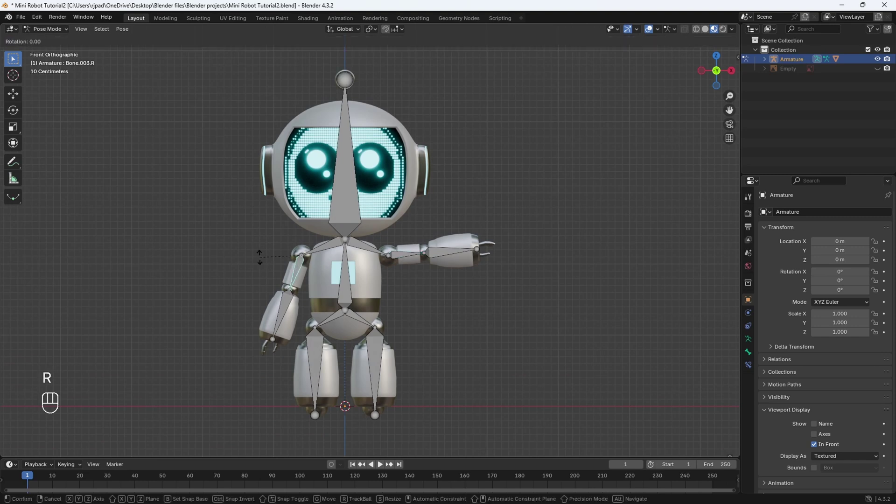
key("y")
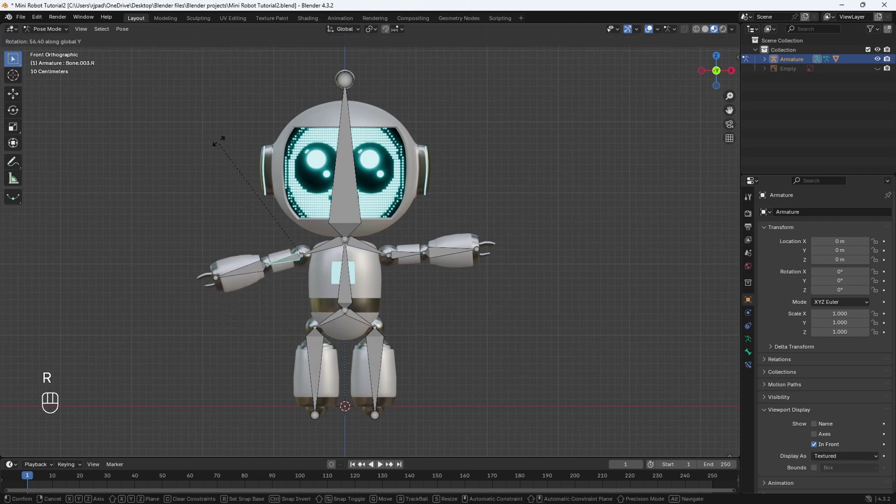
left_click(221, 113)
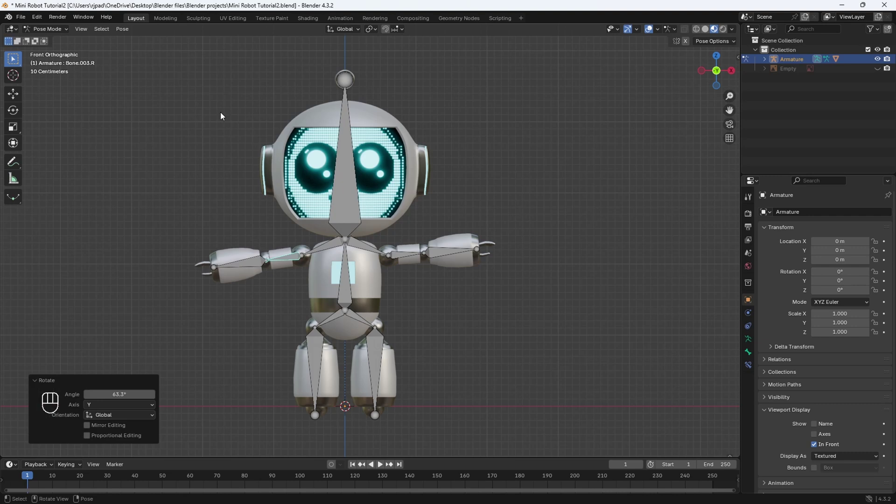
- Bend the forearm bone Bone.004.R down at the elbow by about -50° around the global Y axis
left_click(255, 266)
key("r")
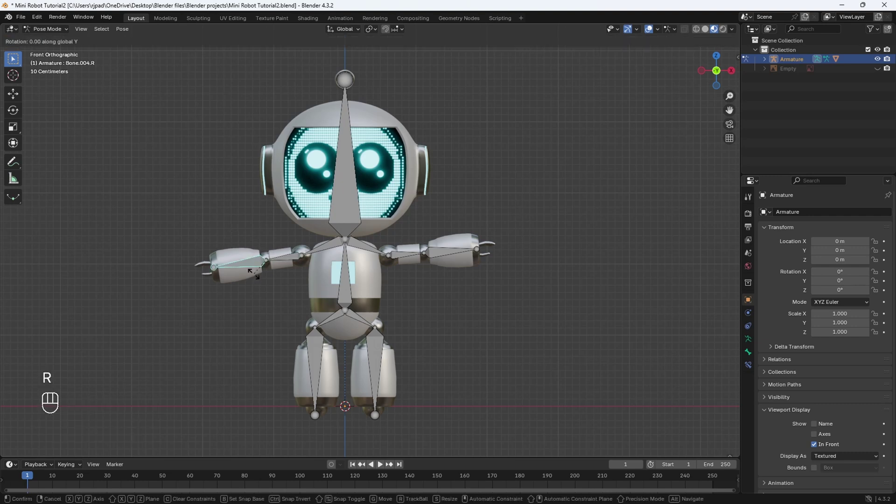
left_click(262, 299)
- Swing the leg bone Bone.006.L outward by about -37° around the global Y axis
middle_click_drag(324, 354, 318, 338, "shift")
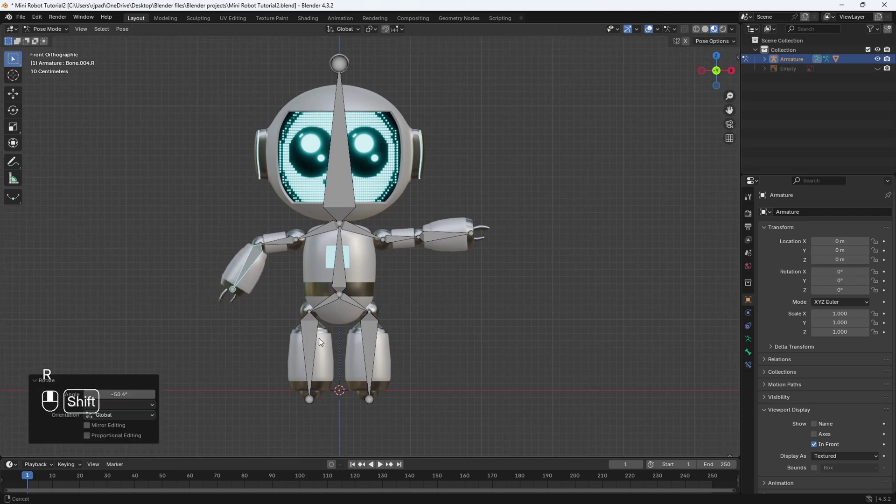
left_click(372, 330)
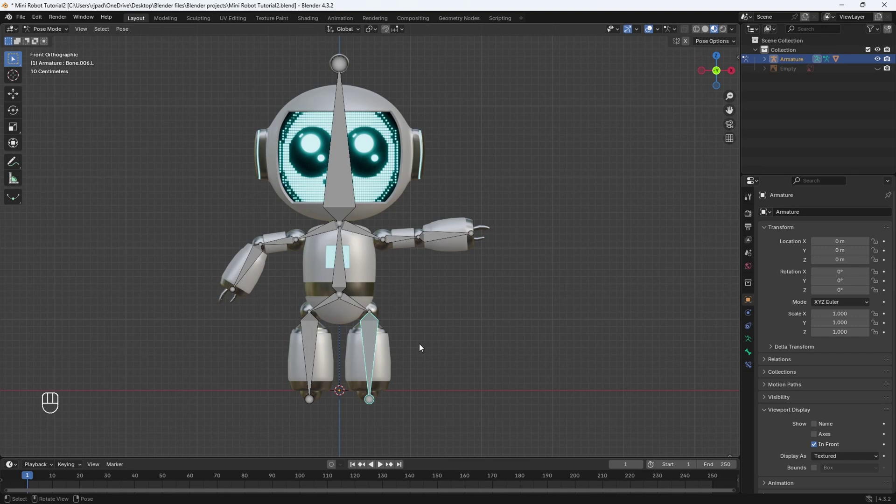
key("r")
left_click(473, 304)
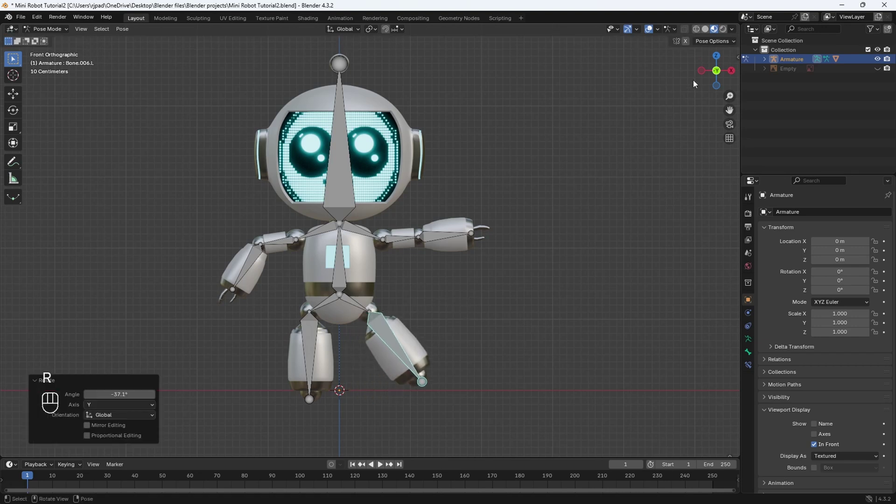
- From the side view, swing the leg bone Bone.006.R forward by about -40° around the global X axis
left_click(703, 71)
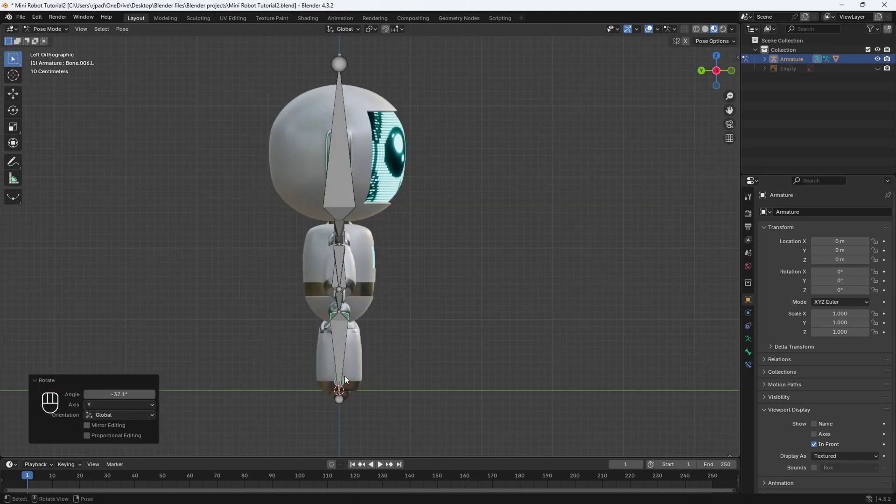
left_click(343, 344)
key("r")
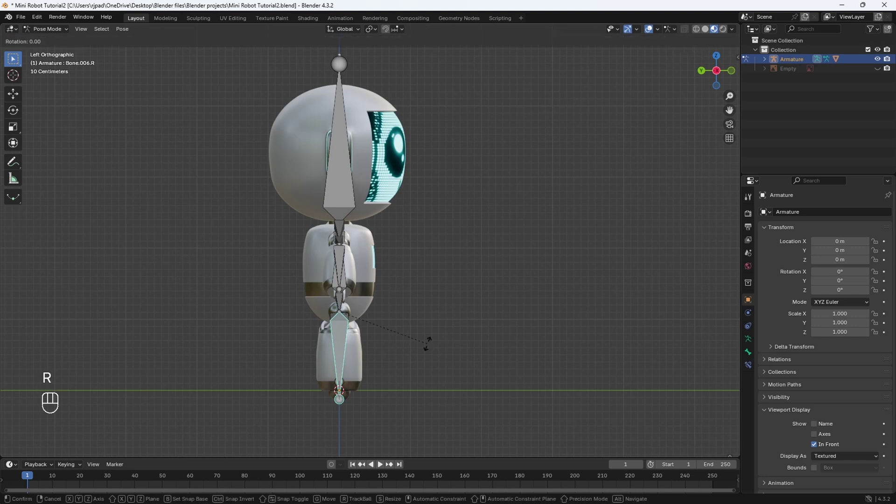
left_click(498, 255)
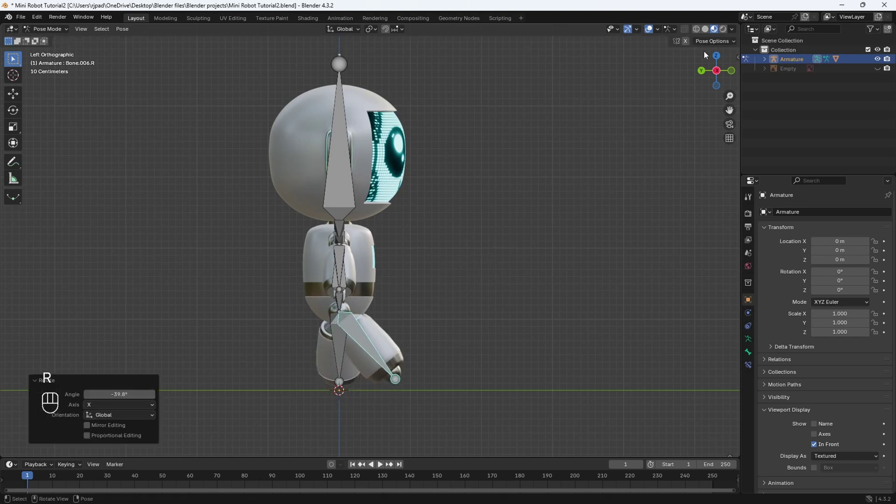
- Turn the head bone about 24° around the global Z axis, and check the pose from several angles
left_click(731, 71)
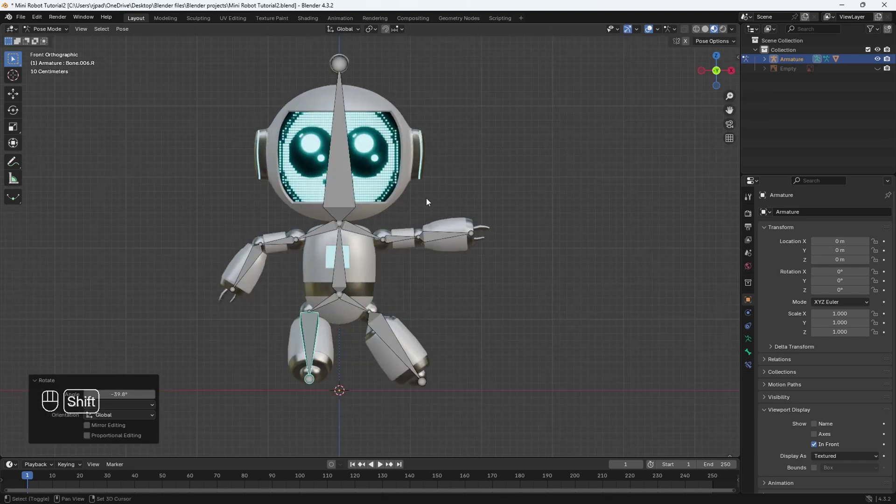
scroll(427, 197, "up", 1)
middle_click_drag(405, 225, 347, 198, "shift")
left_click(335, 196)
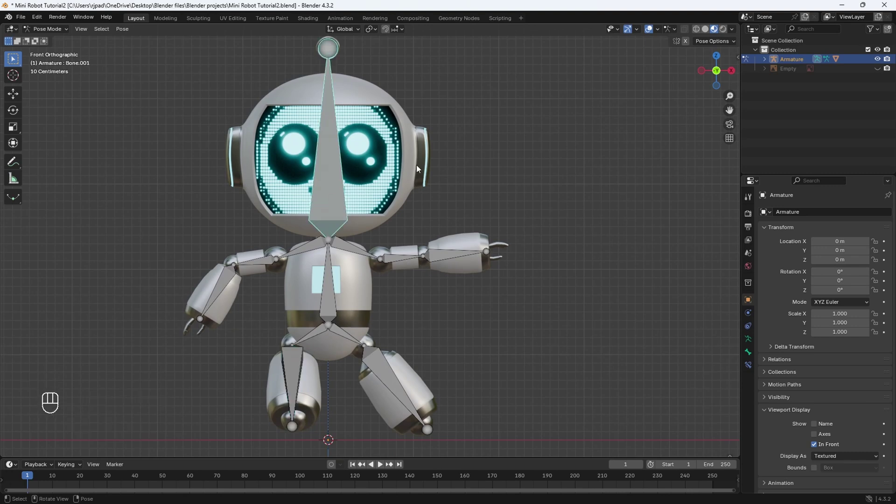
scroll(437, 130, "down", 1)
key("r")
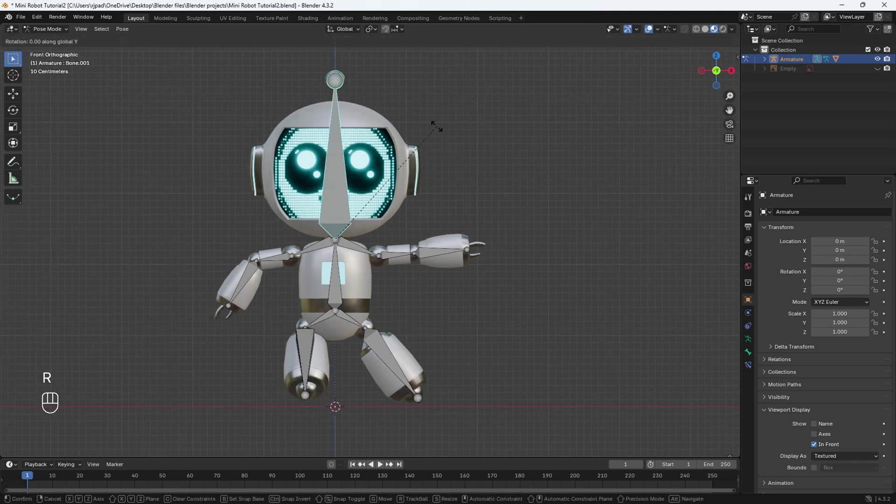
key("z")
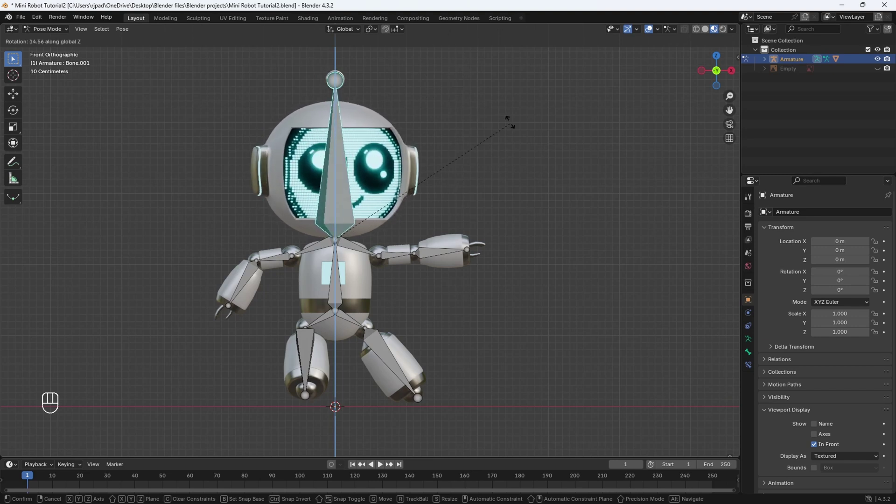
left_click(508, 163)
middle_click_drag(461, 246, 554, 247)
scroll(509, 245, "down", 3)
middle_click_drag(460, 242, 380, 212)
scroll(337, 190, "up", 3)
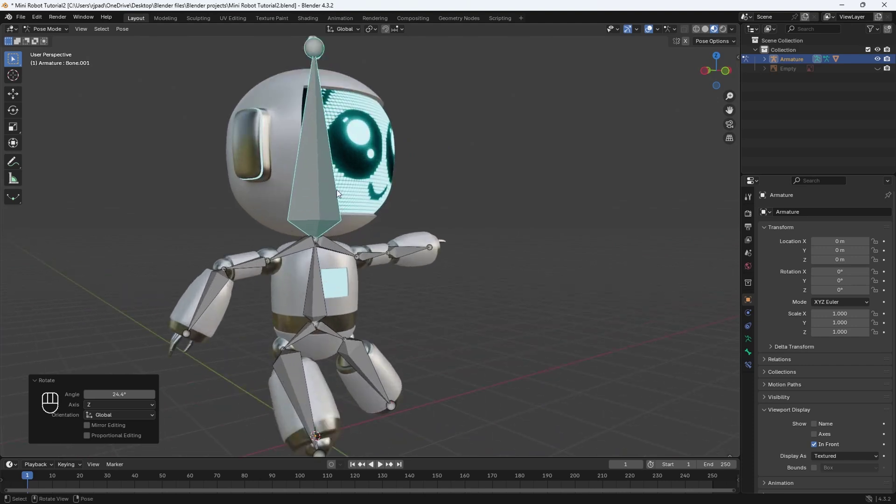
- Inspect the posed robot from the front with the viewport overlays hidden, and show the overlays again
left_click(649, 29)
middle_click_drag(448, 147, 523, 172)
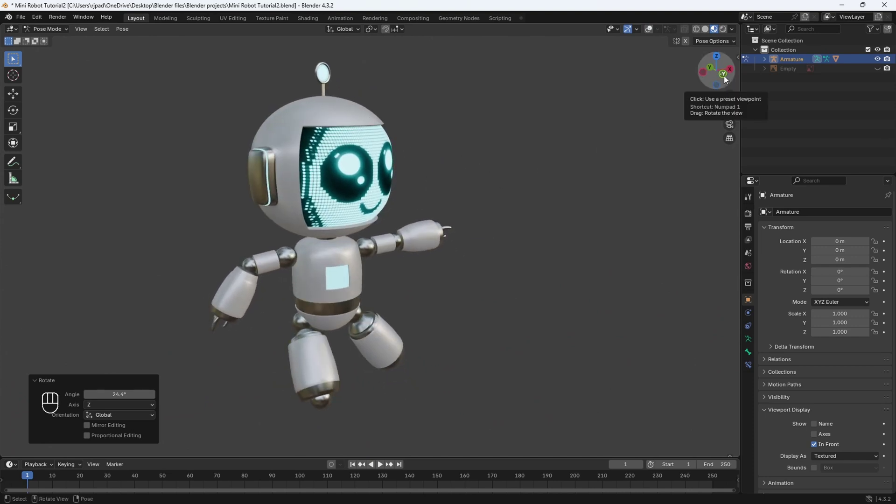
left_click(724, 76)
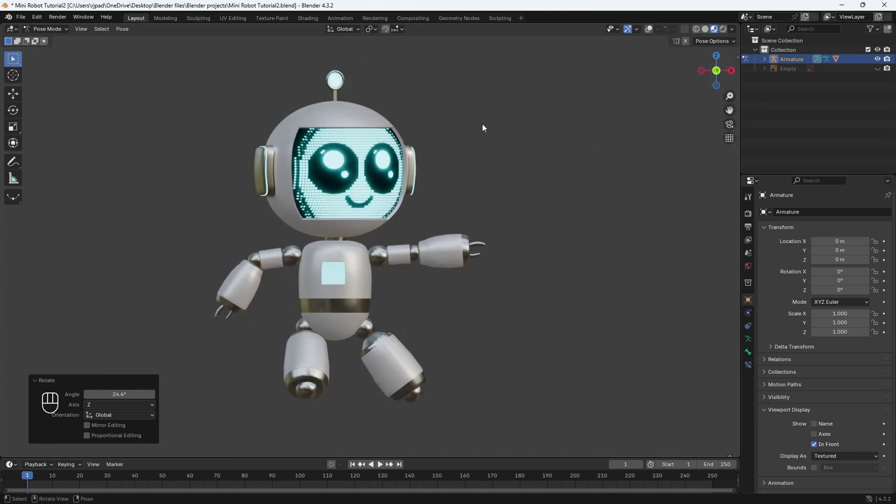
left_click(649, 29)
scroll(408, 215, "up", 1)
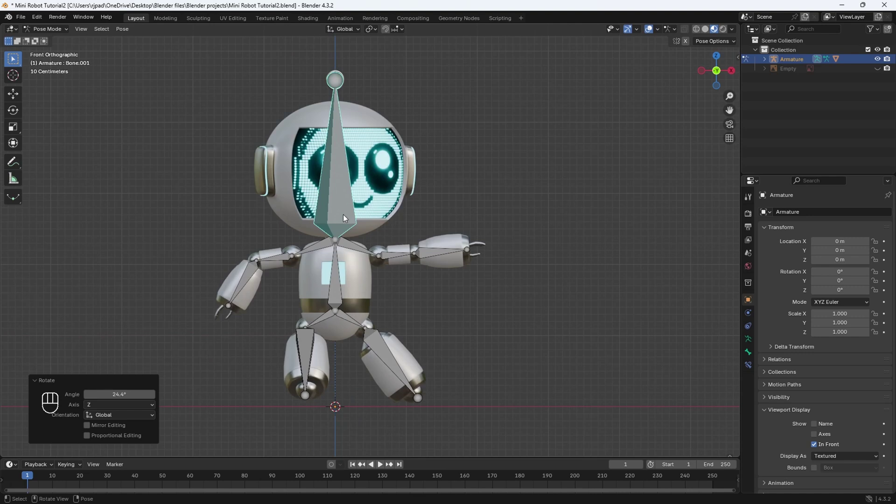
- Reset the head bone's rotation in its bone properties to W 1 and X, Y and Z 0
left_click(748, 353)
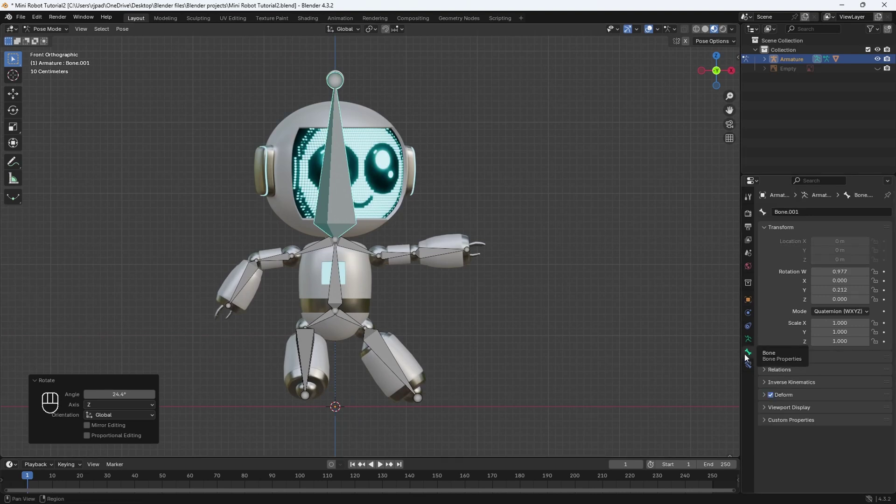
left_click(840, 272)
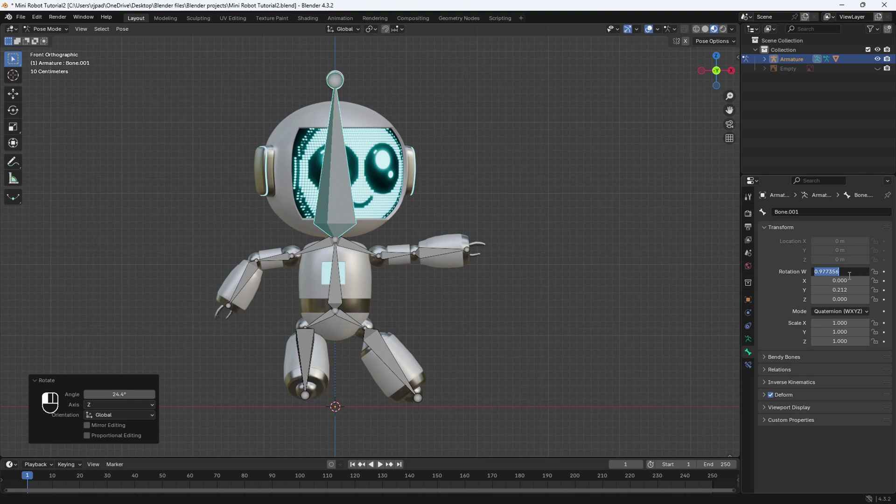
type("1")
key("Return")
left_click_drag(840, 281, 841, 299)
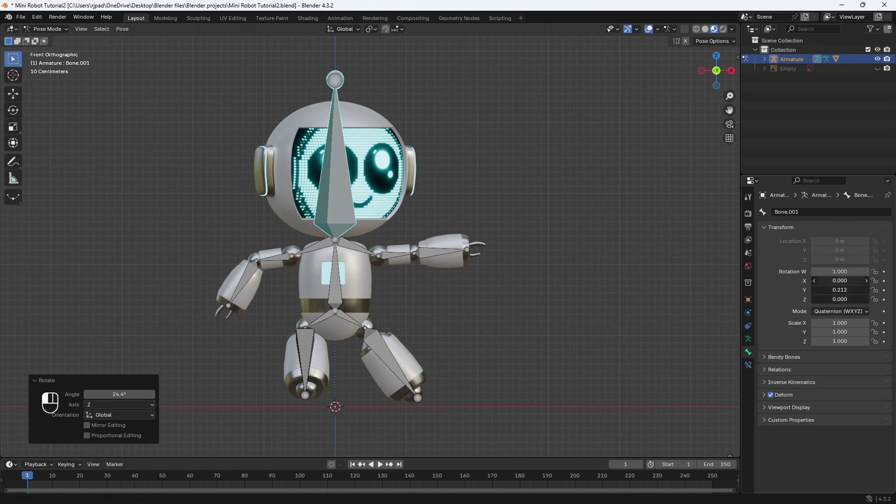
type("0")
key("Return")
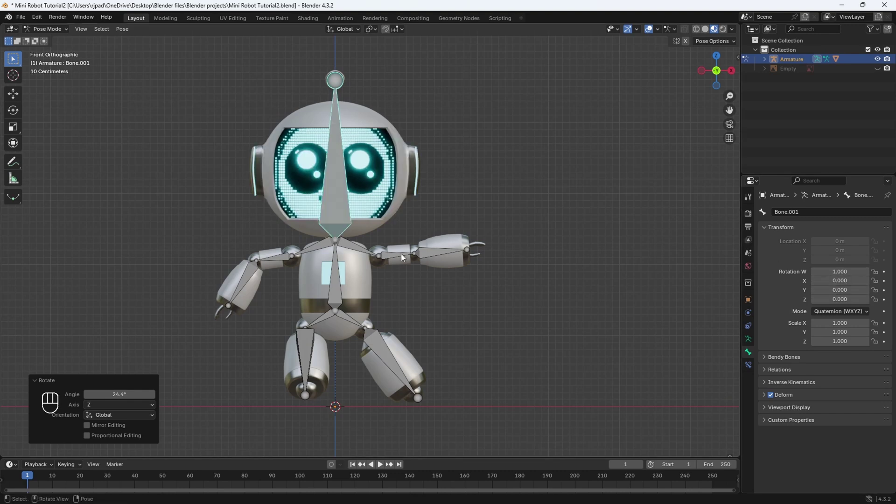
- Reset the upper arm bone Bone.003.L to rotation X, Y and Z 0 and W 1
left_click(400, 255)
left_click_drag(841, 280, 840, 299)
type("0")
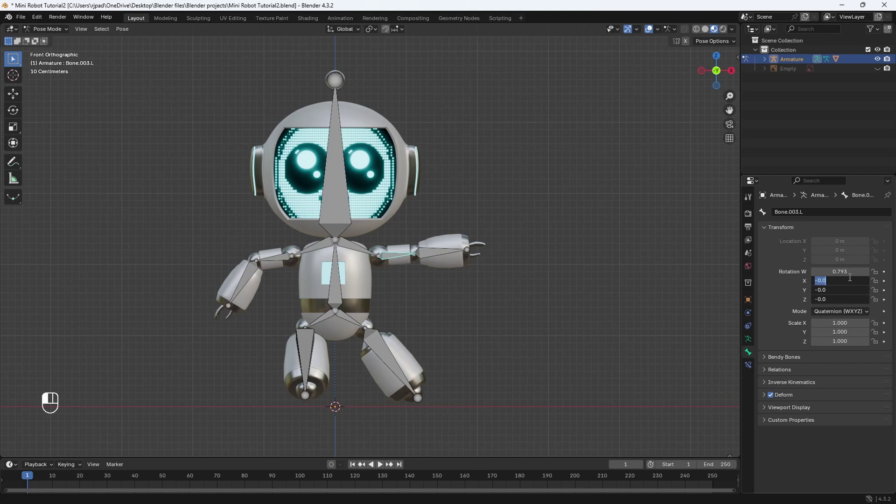
key("Return")
left_click(840, 272)
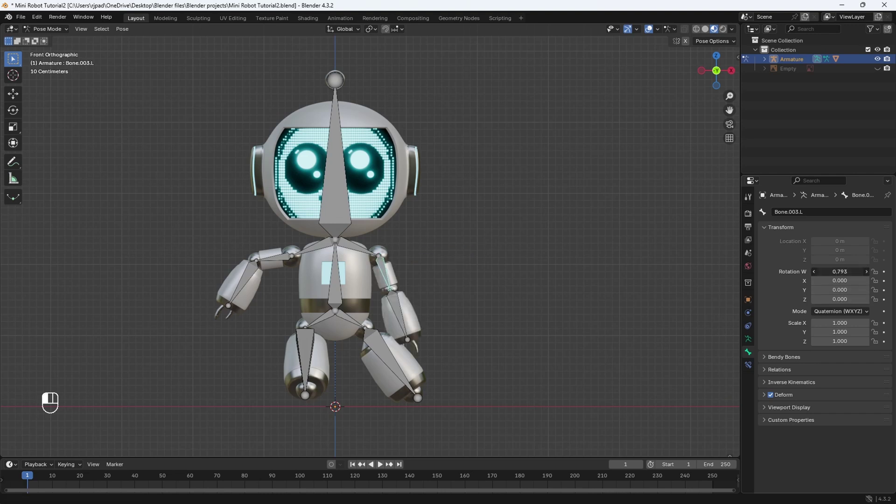
type("1")
key("Return")
- Reset the upper arm bone Bone.003.R to rotation X, Y and Z 0 and W 1, and clear the attached forearm's rotation
left_click(284, 256)
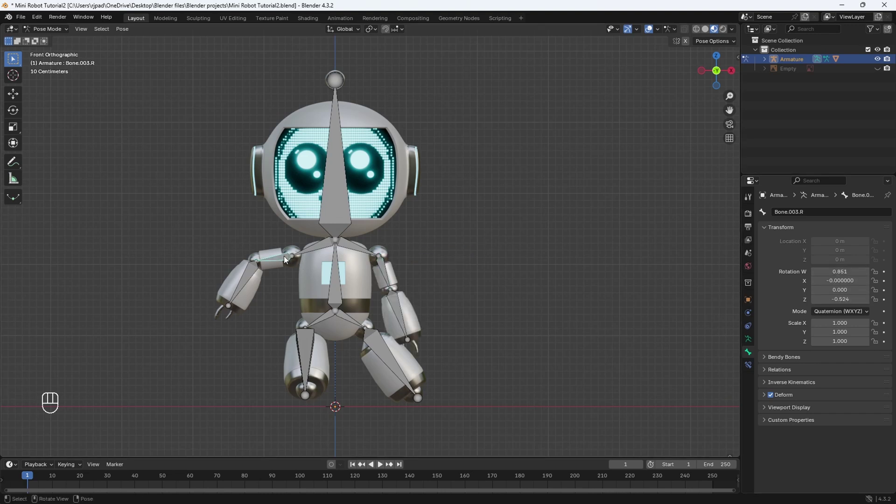
left_click_drag(840, 280, 840, 299)
type("0")
key("Return")
left_click(840, 271)
type("1")
key("Return")
left_click(290, 313)
key("alt+r")
- Reset the leg bone Bone.006.R to rotation X, Y and Z 0 and W 1
left_click(305, 369)
type("0")
key("Return")
left_click(840, 271)
type("1")
key("Return")
- Reset the leg bone Bone.006.L to rotation X, Y and Z 0 and W 1
left_click(390, 357)
type("0")
key("Return")
left_click(840, 271)
type("1")
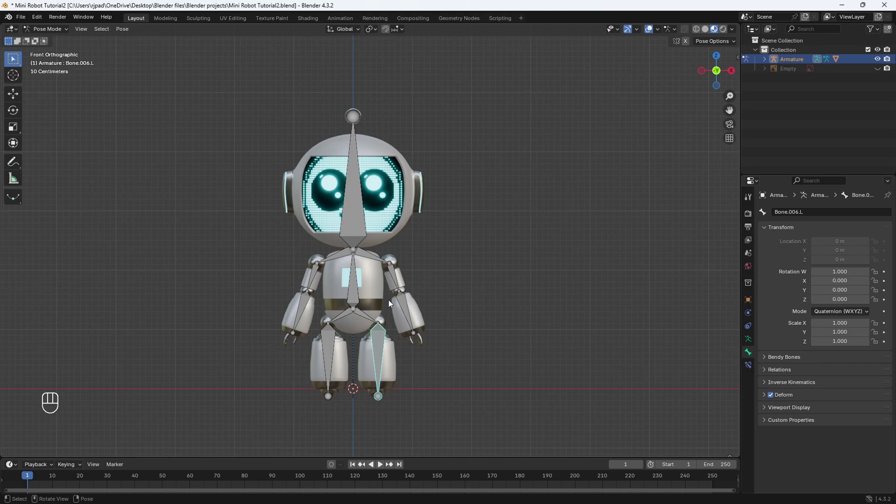
- View the robot from the left side in wireframe shading
left_click(702, 71)
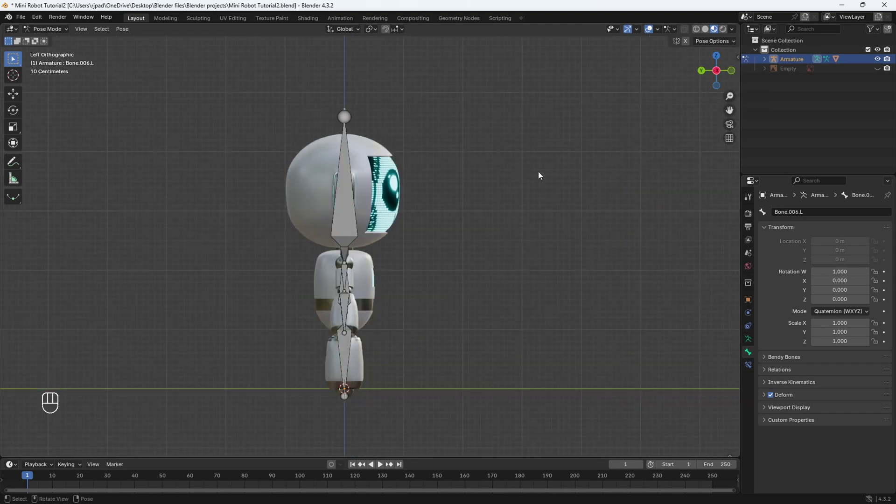
mouse_move(420, 278)
middle_mouse_down("shift")
mouse_move(425, 253)
mouse_move(433, 288)
middle_mouse_up("shift")
key("z")
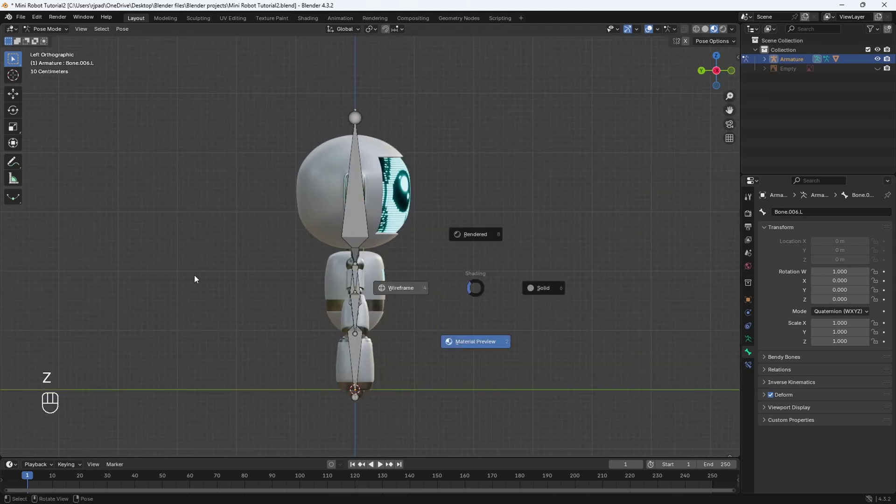
scroll(420, 292, "up", 3)
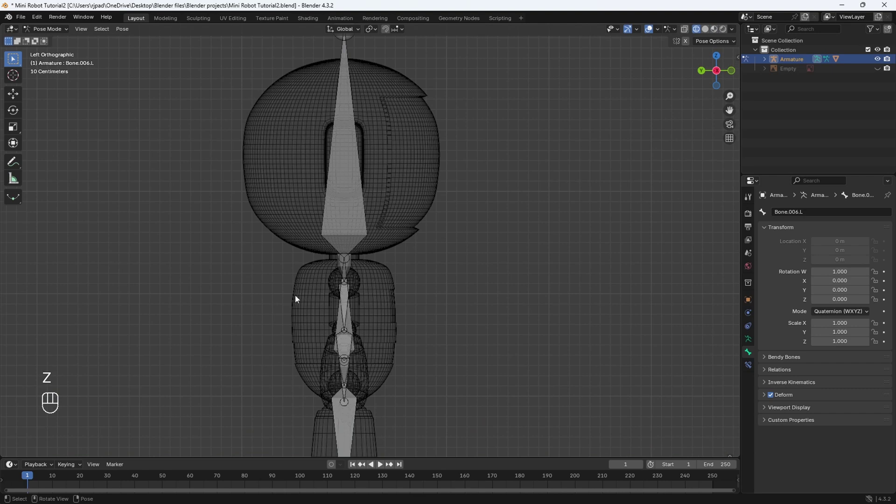
- Select both upper arm bones without the spine and swing them backward by about 76° around the global X axis
left_click_drag(252, 300, 511, 308)
scroll(459, 296, "down", 5)
middle_click_drag(459, 295, 360, 294)
scroll(361, 293, "up", 3)
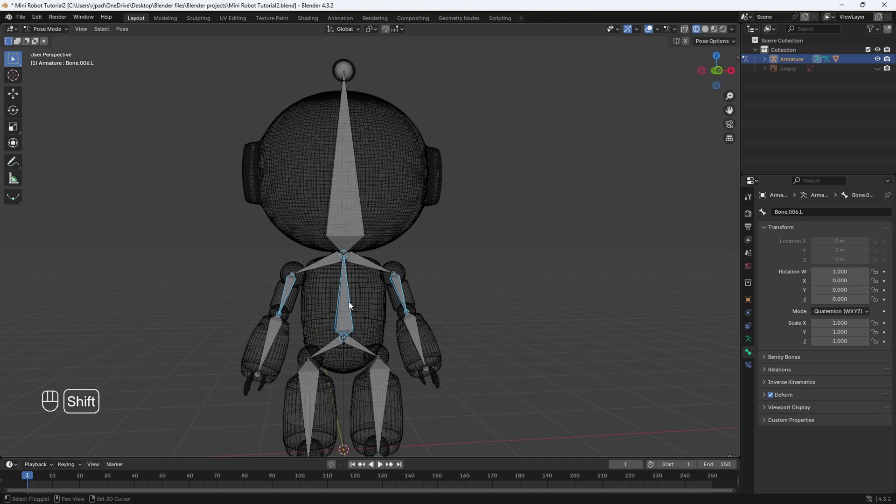
left_click(343, 304, "shift")
left_click(344, 301, "shift")
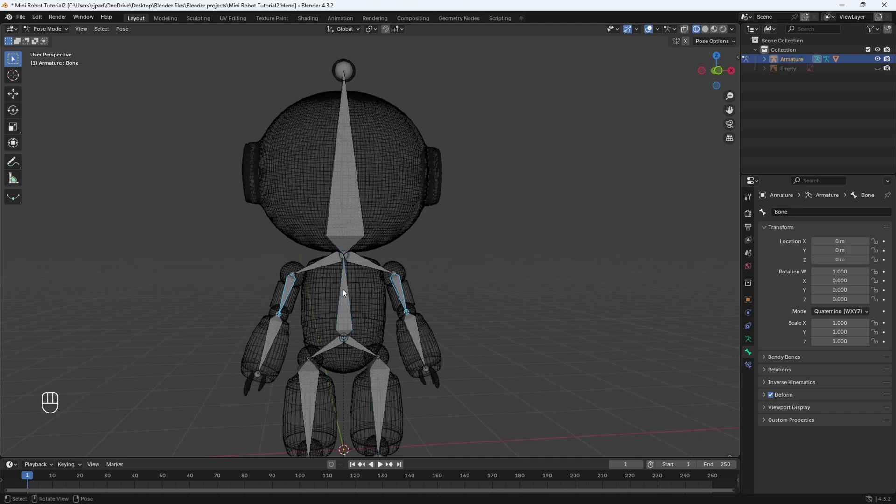
scroll(343, 289, "down", 1)
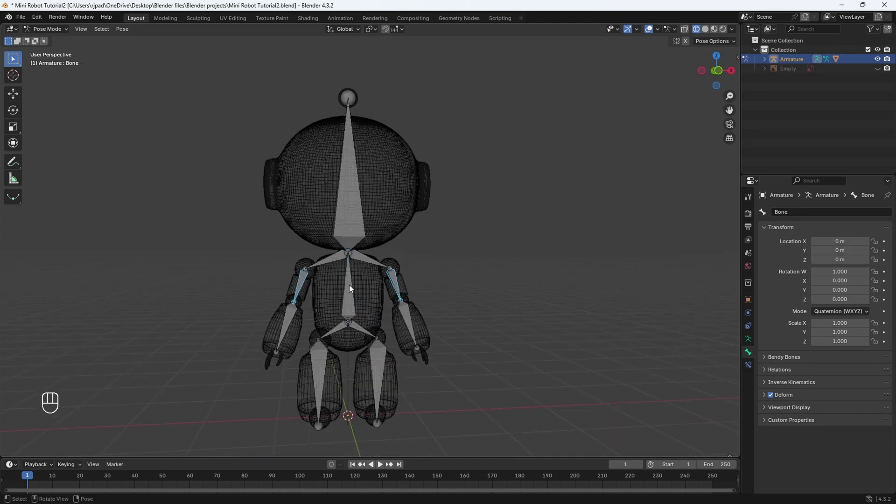
left_click(702, 71)
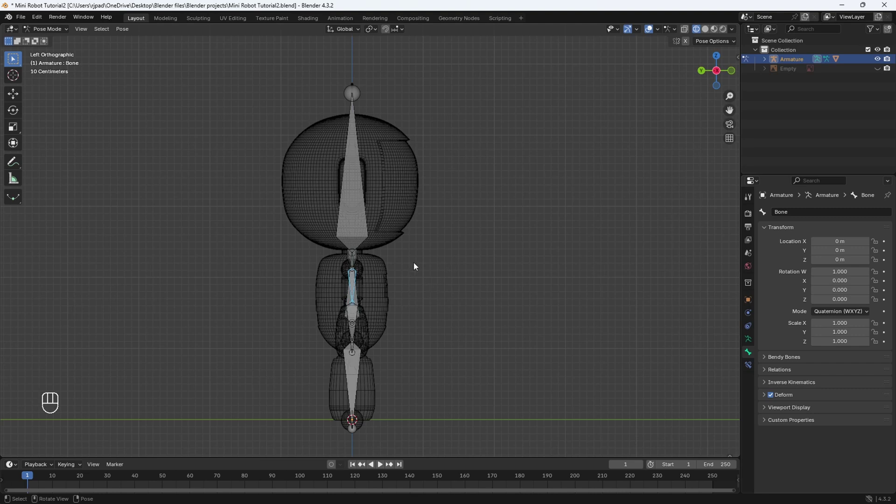
key("r")
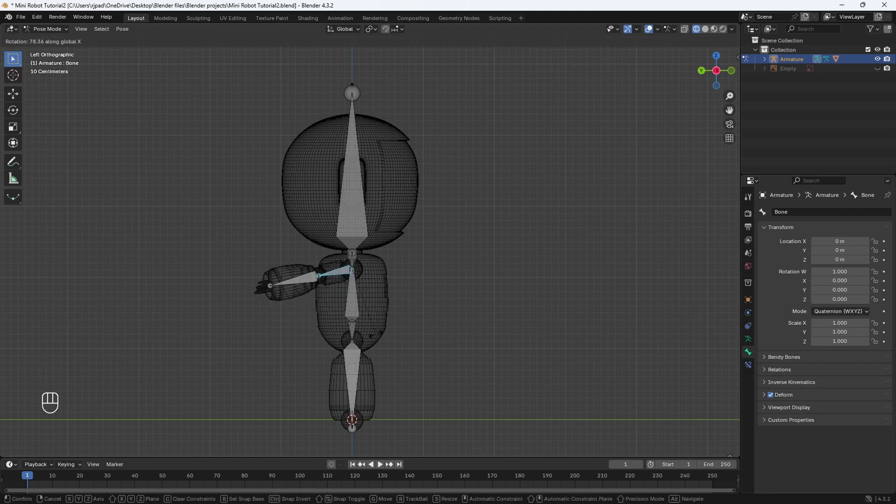
left_click(356, 400)
- Select both leg bones and swing them backward by about 16° around the global X axis
middle_click_drag(355, 400, 358, 351, "shift")
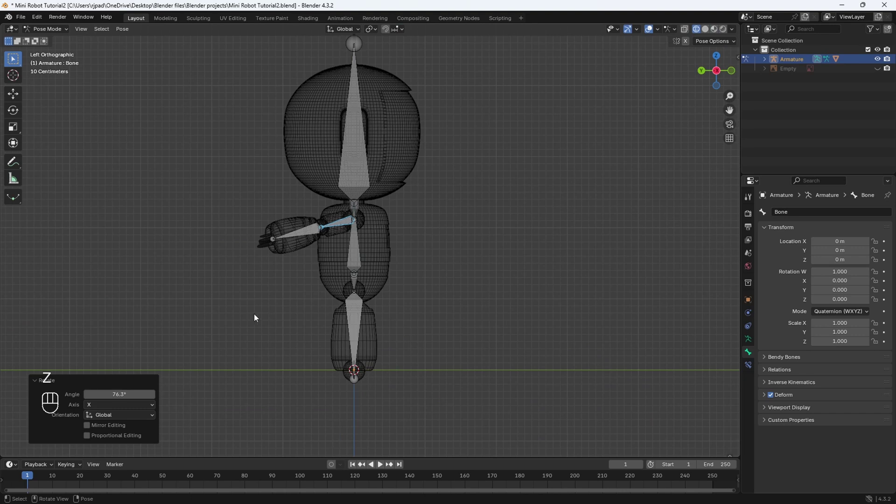
left_click_drag(260, 312, 546, 350)
scroll(437, 319, "up", 1)
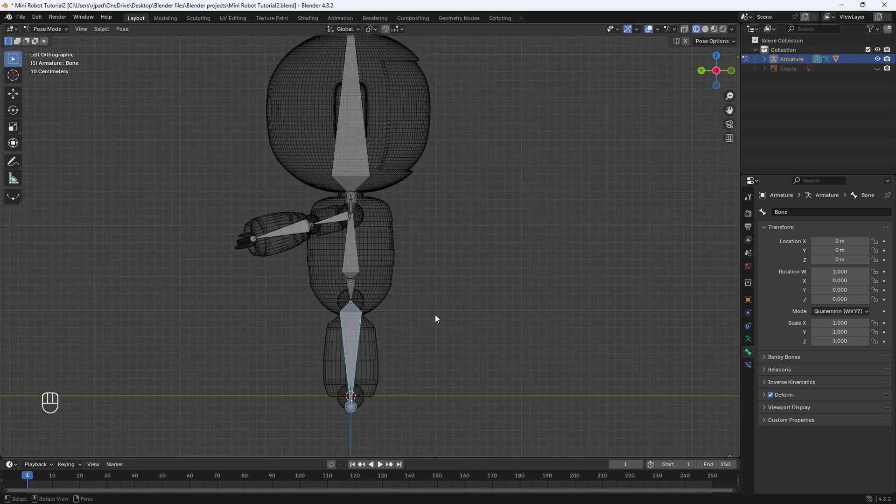
key("r")
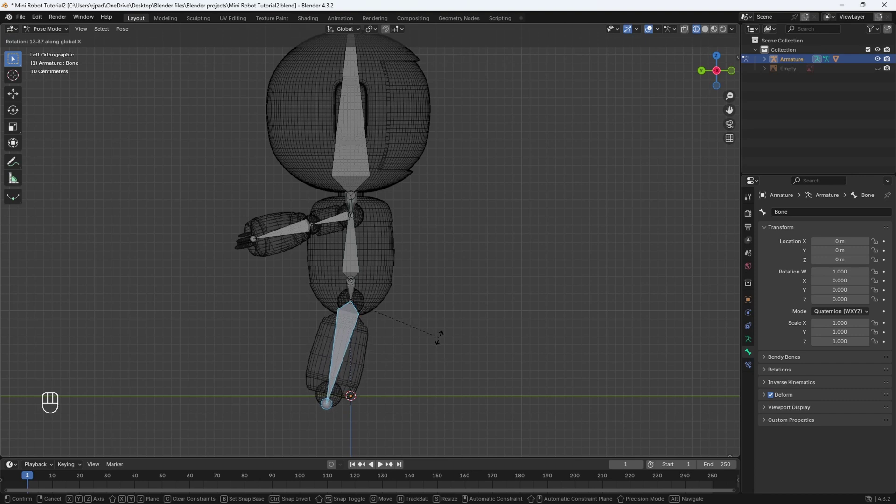
left_click(430, 328)
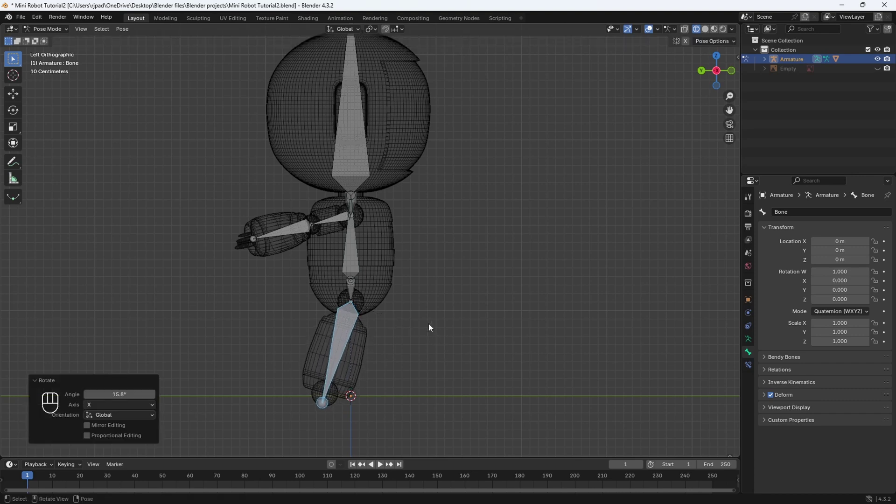
- Lean the spine bone forward by about 12° around the global X axis
left_click(347, 245)
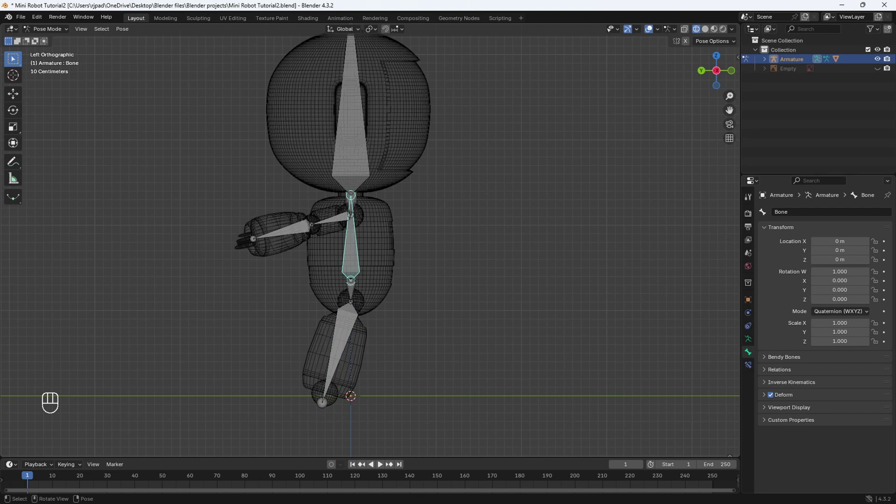
key("r")
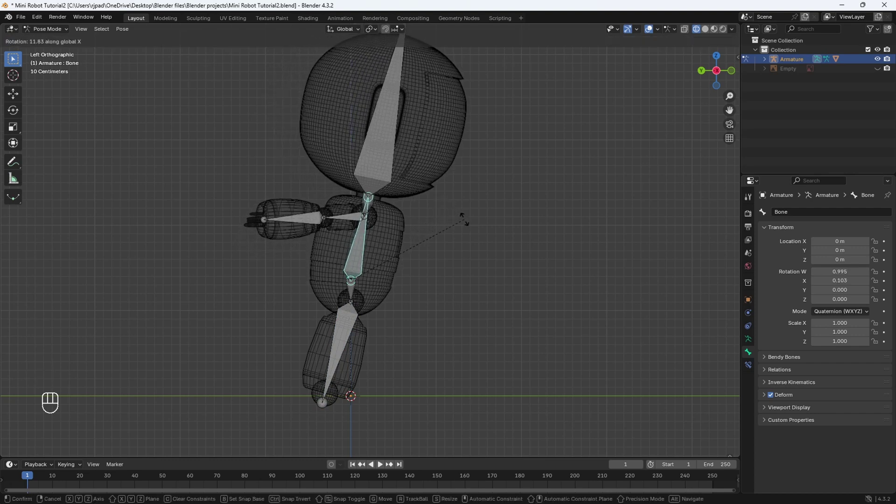
left_click(436, 204)
key("ctrl+z")
key("ctrl+z")
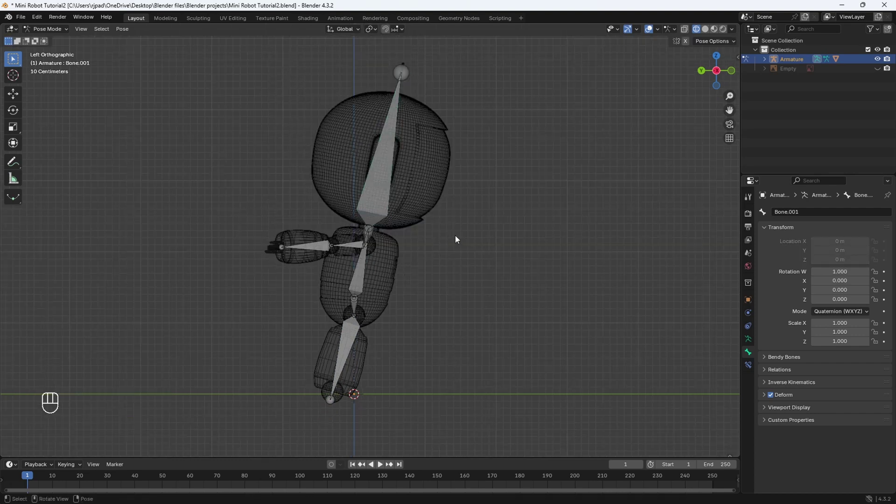
- Tilt the head bone back by about -9.5° around the global X axis
left_click(382, 183)
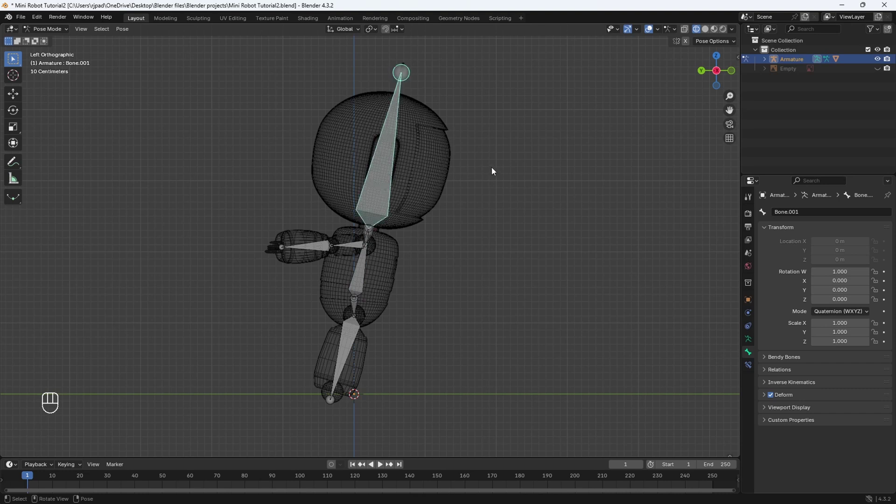
key("r")
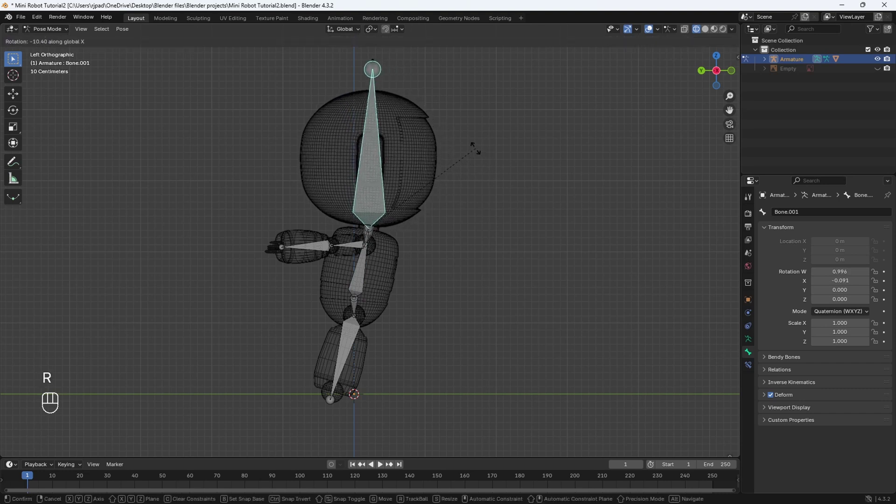
left_click(477, 147)
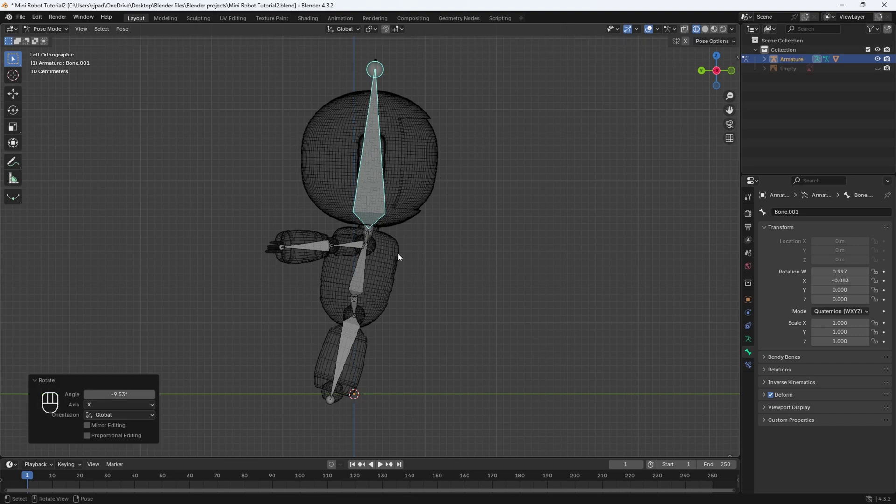
- From the top view in solid shading, rotate the forearm bone Bone.004.R inward by about -15° around the global Z axis
middle_click_drag(398, 253, 404, 242)
key("z")
left_click_drag(714, 73, 718, 57)
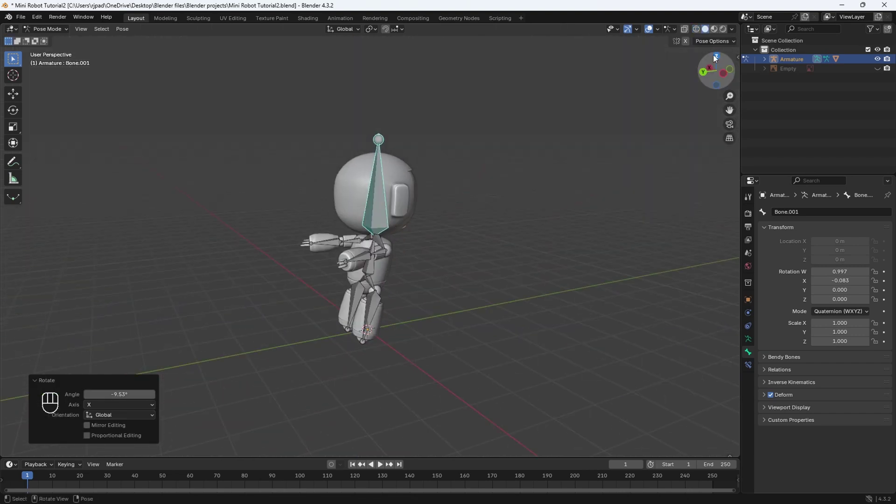
left_click(718, 57)
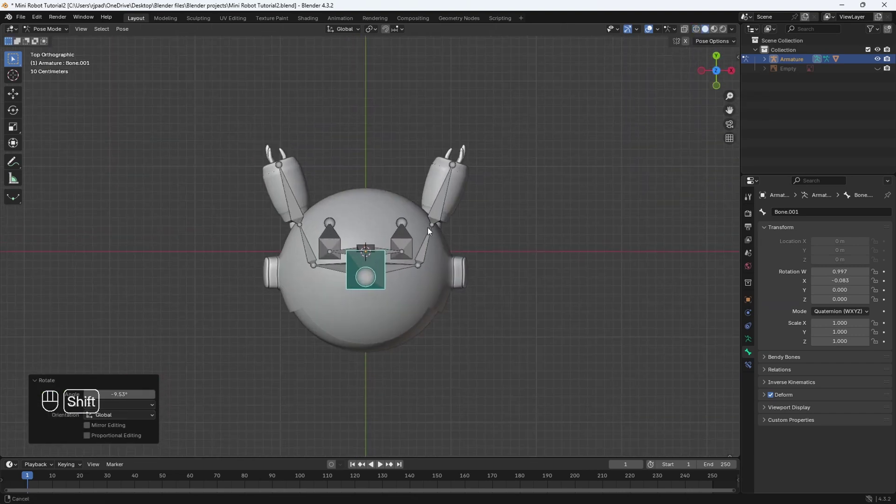
scroll(428, 228, "up", 2)
left_click(332, 209, "shift")
left_click(274, 230)
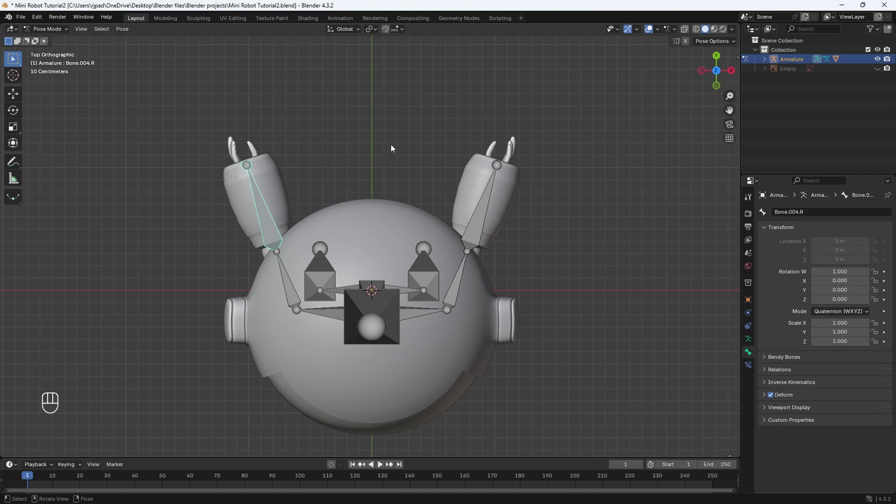
key("r")
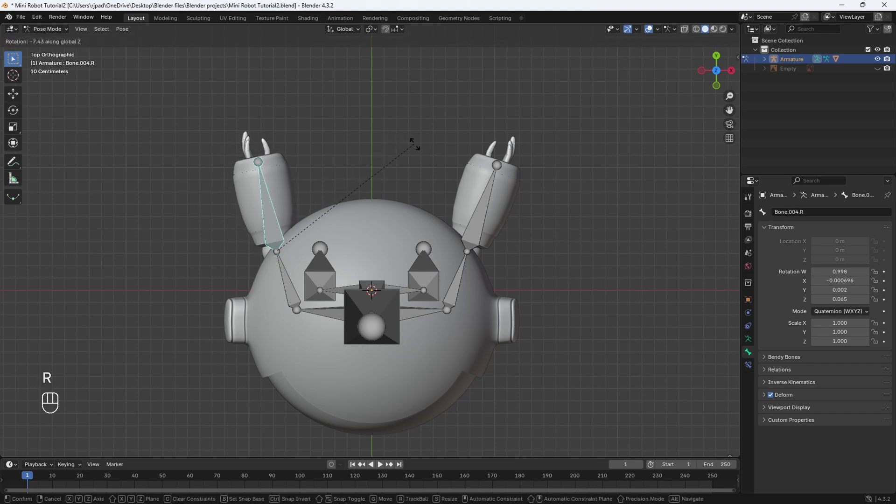
left_click(443, 156)
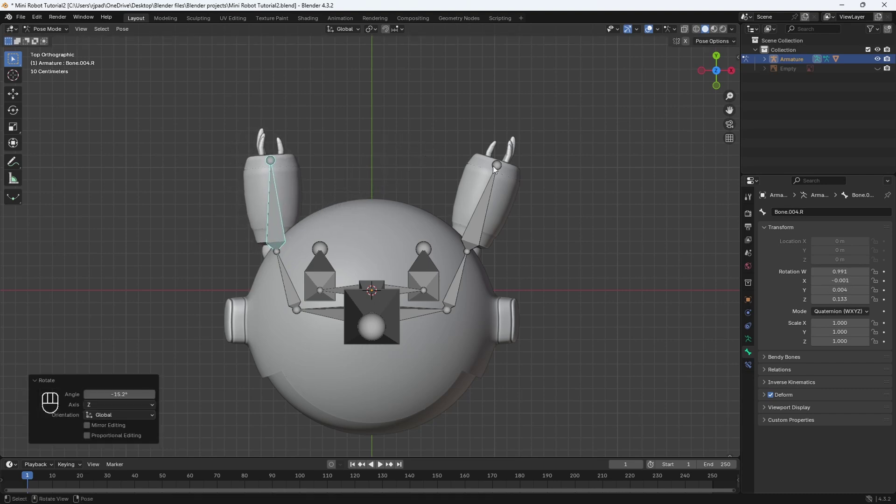
- Rotate the other forearm bone, Bone.004.L, inward by about 15° around the global Z axis
left_click(480, 218)
key("r")
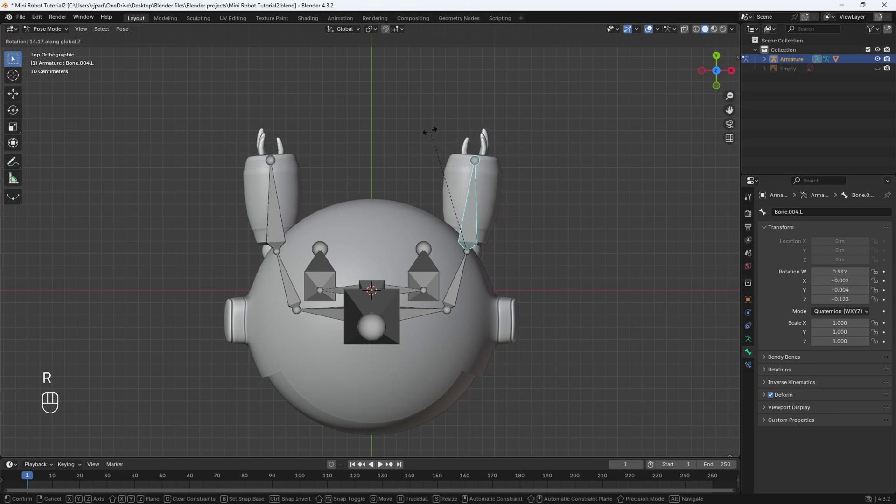
left_click(428, 132)
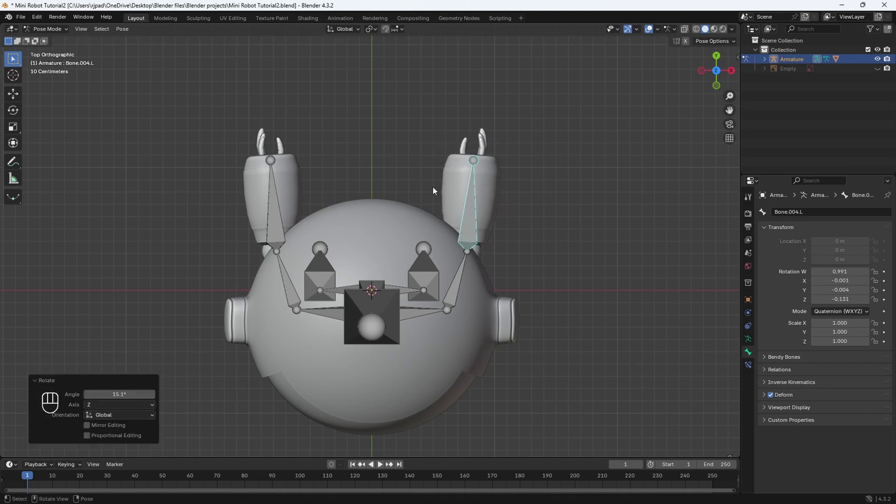
middle_click_drag(433, 186, 456, 152)
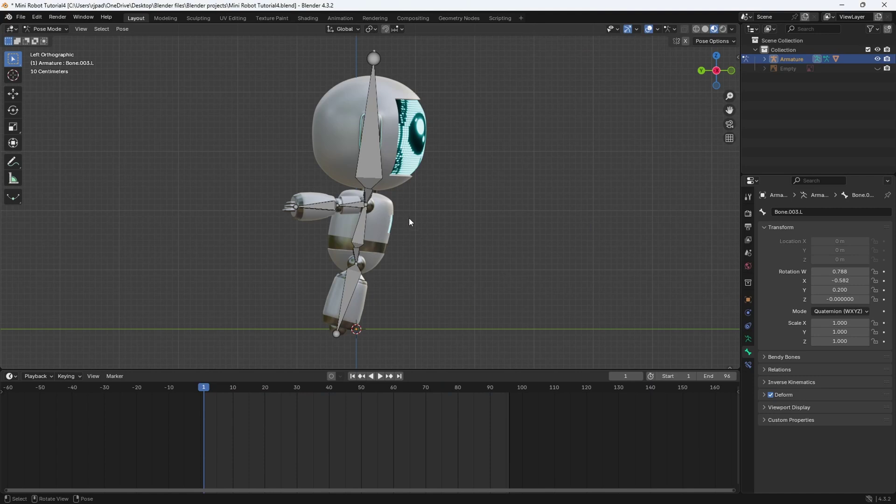
- In the animation preferences, set the default F-Curve interpolation to Linear and save the preferences
left_click(37, 16)
left_click(85, 136)
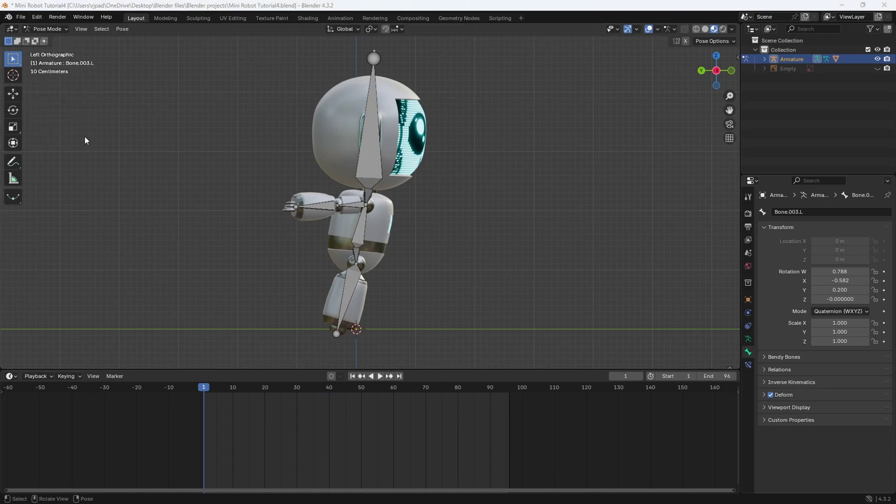
left_click(25, 73)
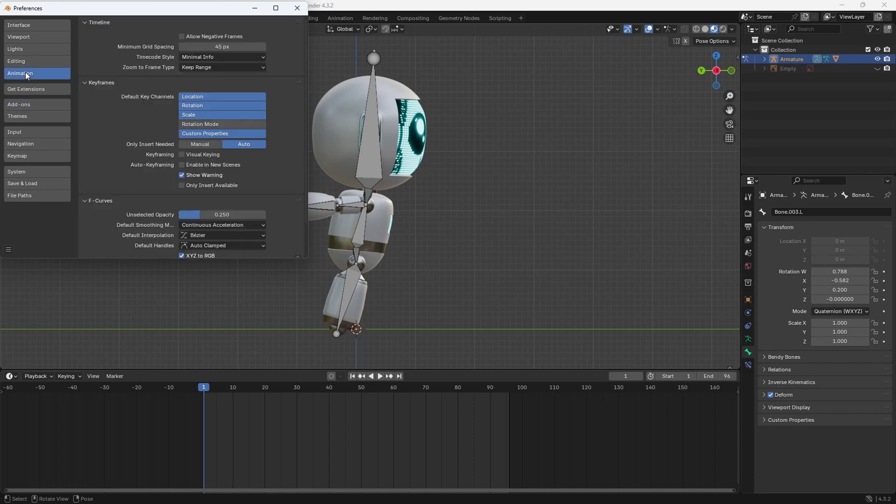
scroll(251, 172, "down", 2)
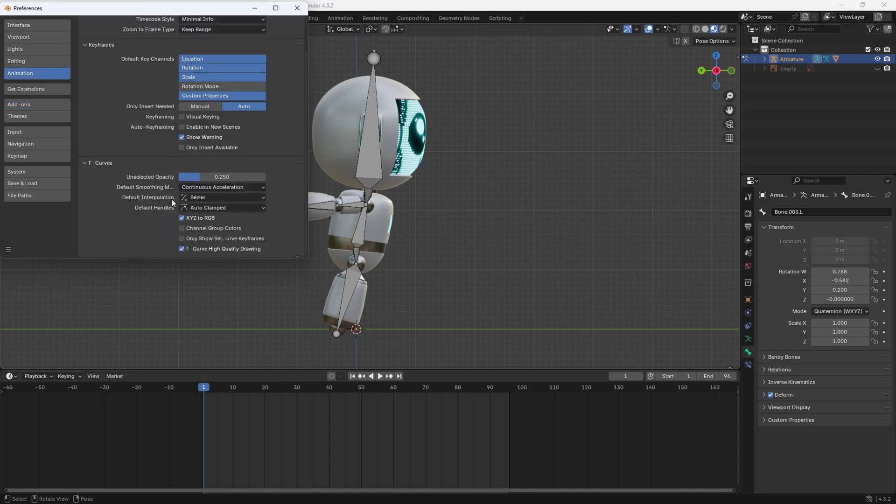
left_click(208, 195)
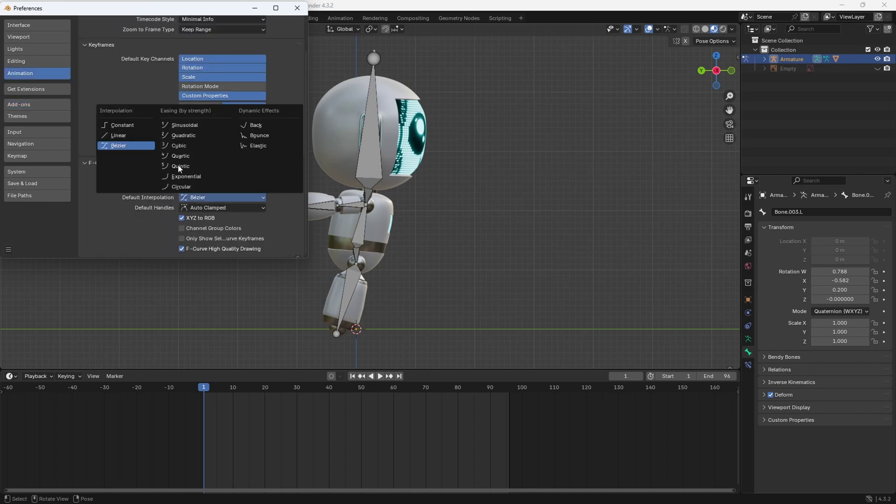
left_click(128, 133)
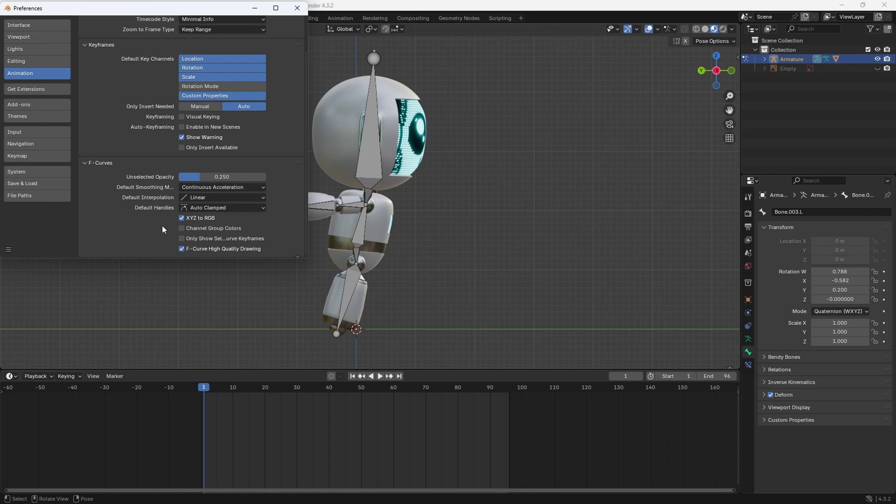
left_click(9, 249)
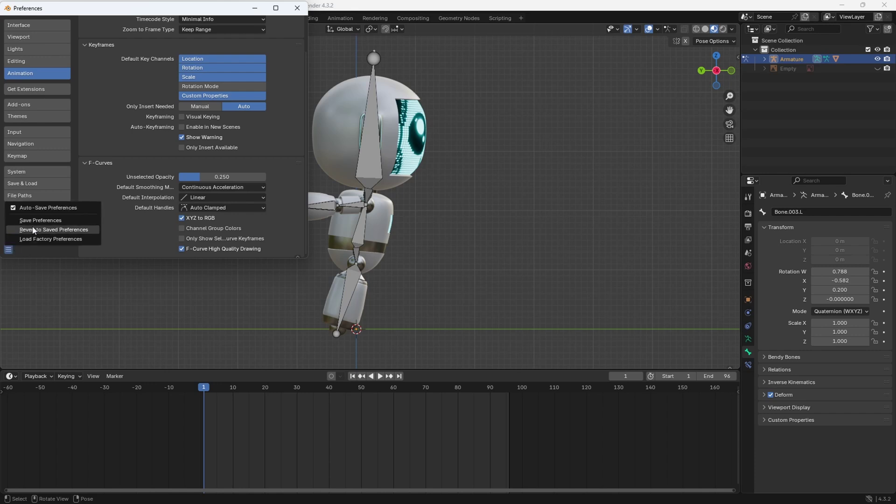
left_click(35, 216)
left_click(296, 8)
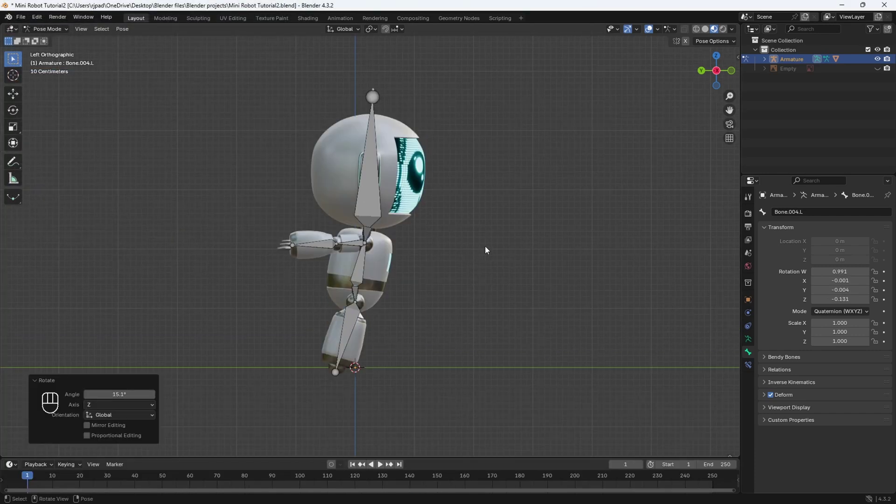
- Select the upper arm bone Bone.003.R and show the robot in the left orthographic view
middle_click_drag(434, 242, 563, 265)
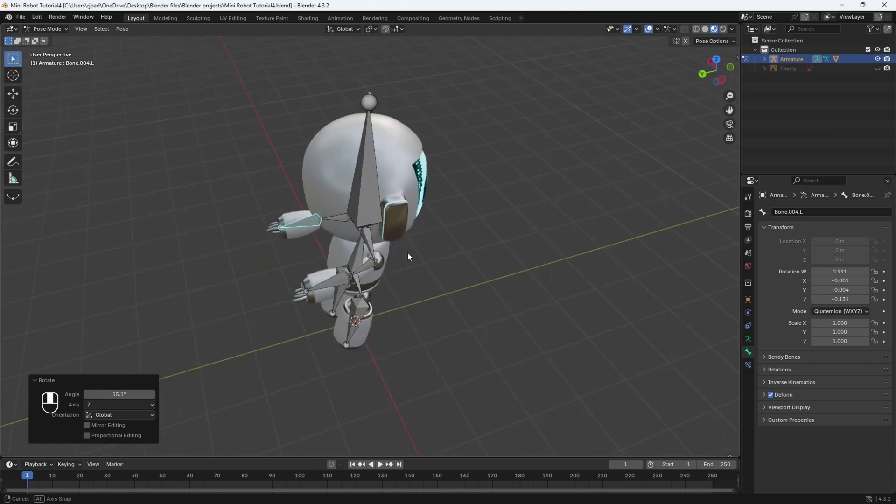
middle_click_drag(408, 253, 450, 242)
scroll(439, 240, "up", 5)
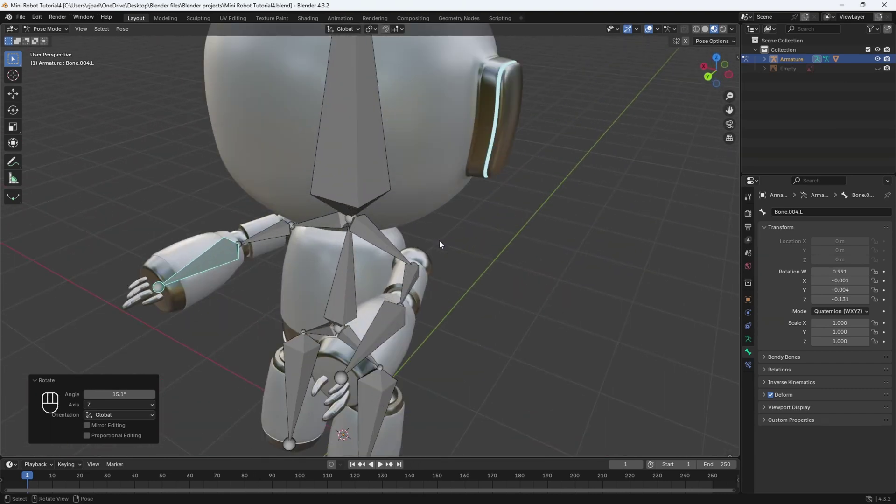
middle_click_drag(436, 275, 386, 275)
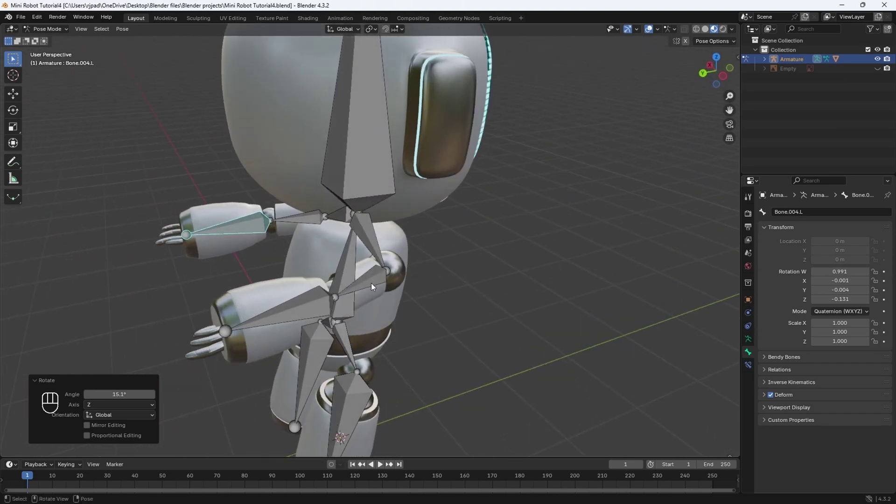
left_click(372, 280)
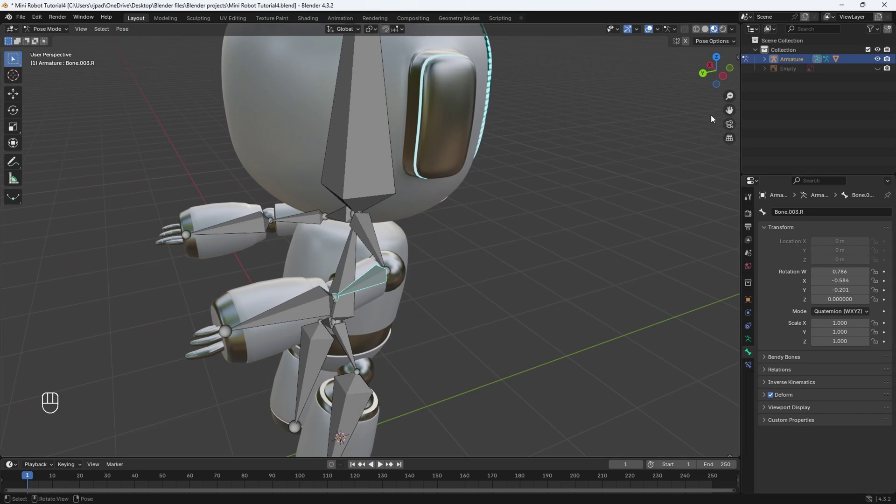
left_click(710, 65)
scroll(449, 262, "down", 2)
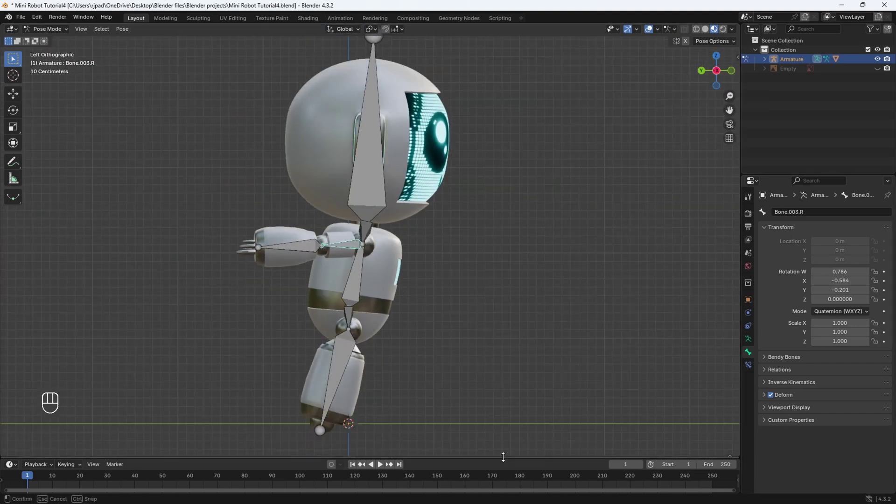
- Enlarge the timeline area and set the animation's end frame to 96
left_click_drag(502, 458, 514, 372)
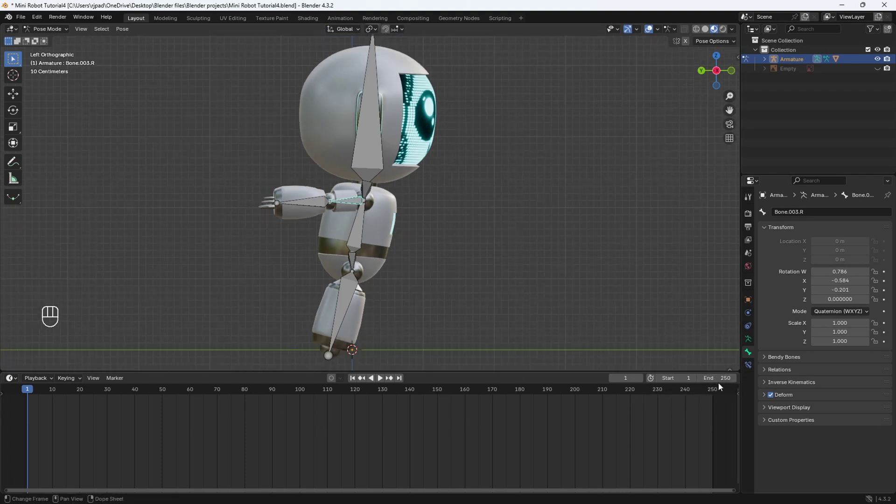
scroll(400, 248, "down", 1)
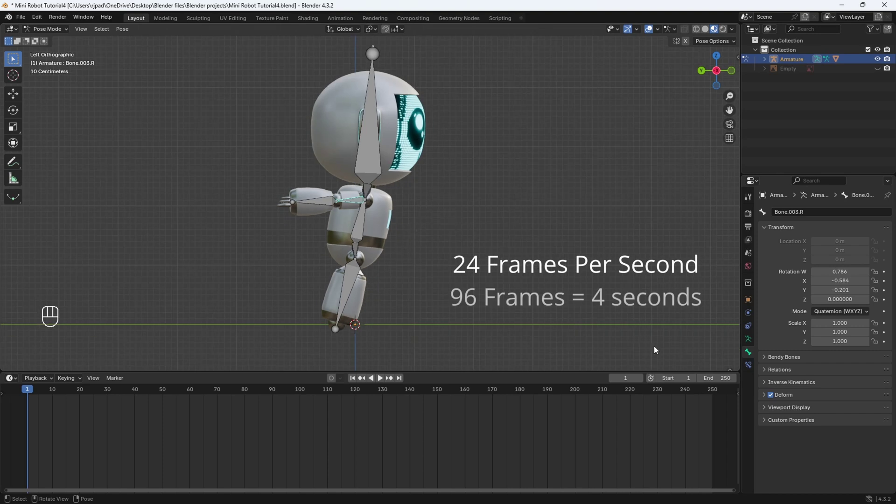
left_click(720, 376)
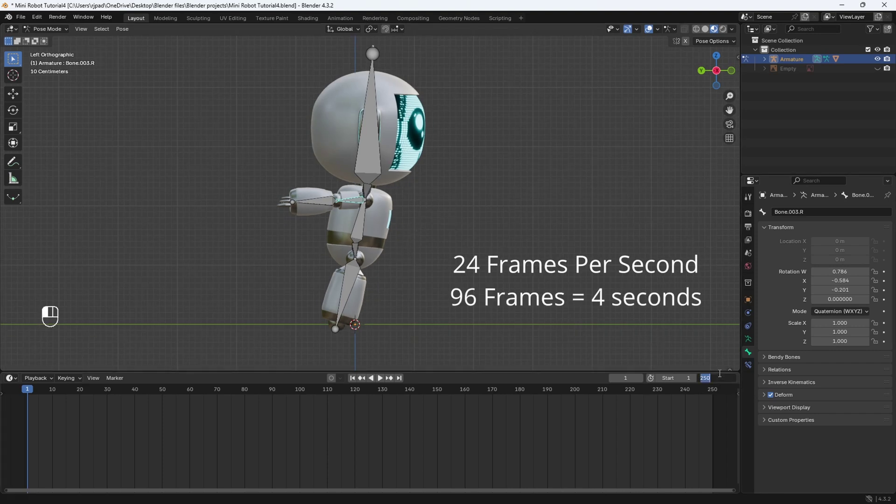
type("96")
key("Return")
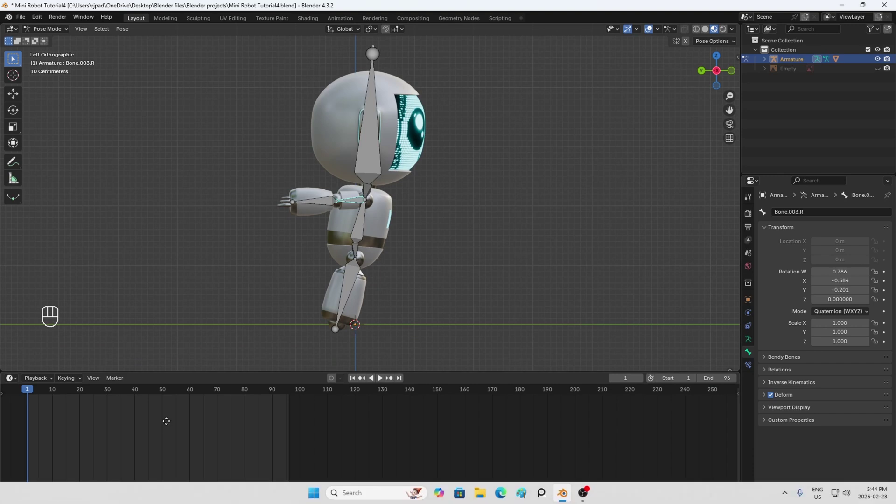
middle_click_drag(166, 421, 362, 415)
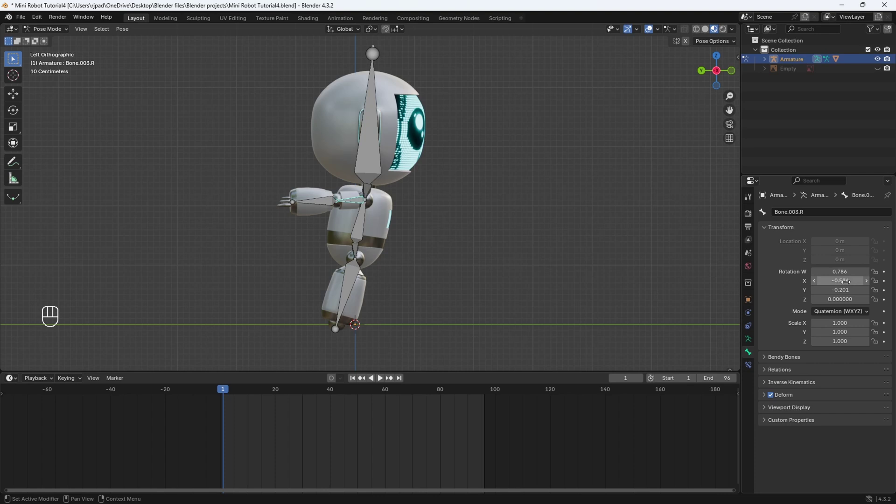
- Keyframe the rotation of Bone.003.R at frame 1 and advance the playhead to frame 8
key("i")
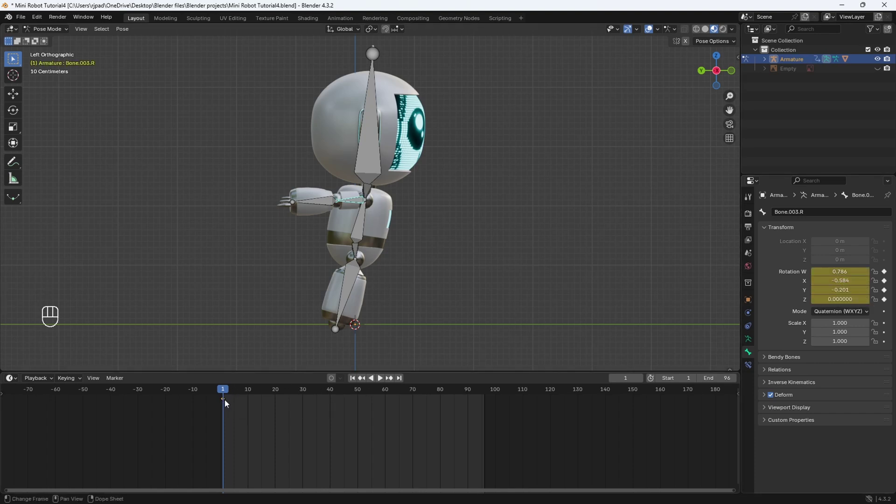
mouse_move(226, 400)
left_mouse_down()
mouse_move(233, 391)
mouse_move(223, 394)
left_mouse_up()
key("Right")
key("Right")
key("Right")
key("Right")
key("Right")
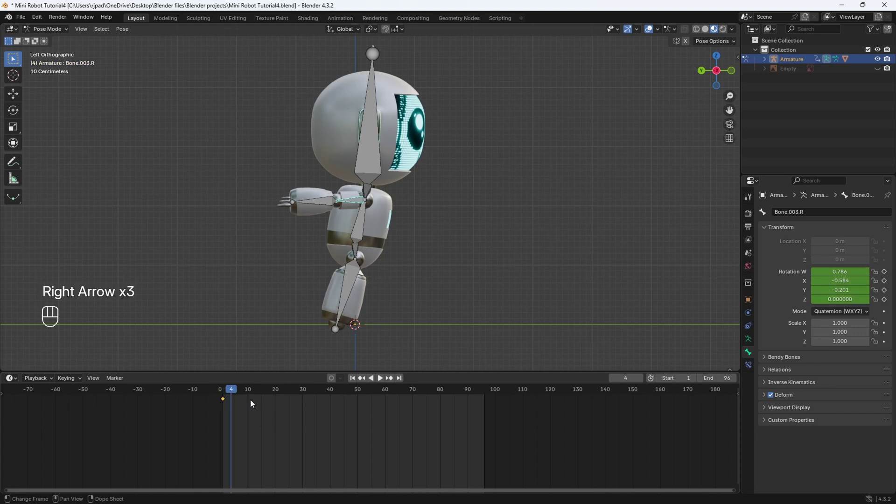
key("Right")
key("Right")
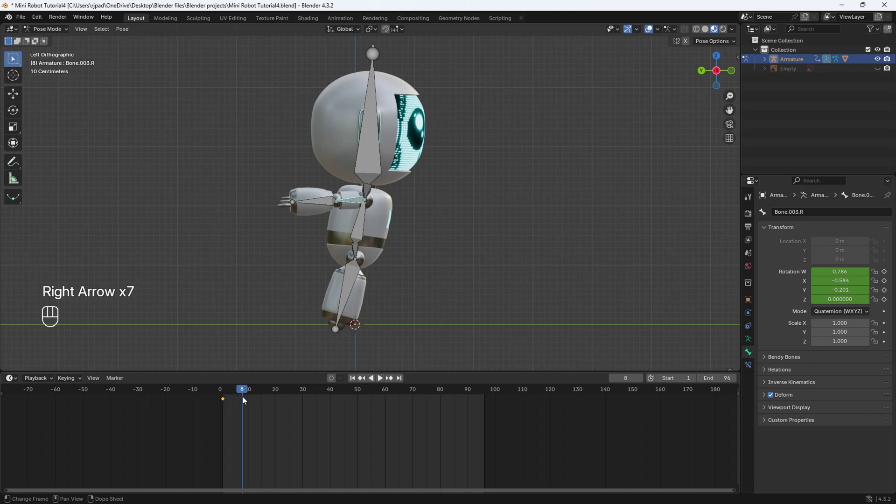
- At frame 8, rotate Bone.003.R by about -8° around the global X axis and keyframe its rotation
scroll(346, 183, "up", 2)
scroll(346, 200, "up", 1)
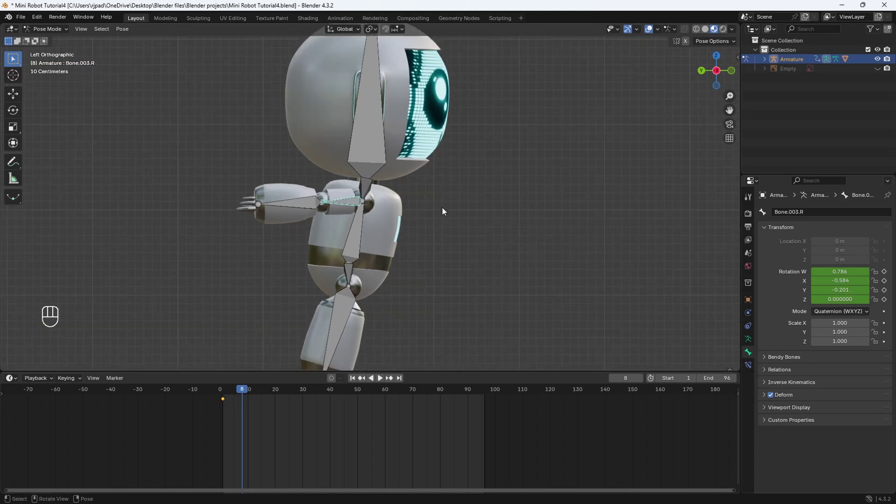
key("r")
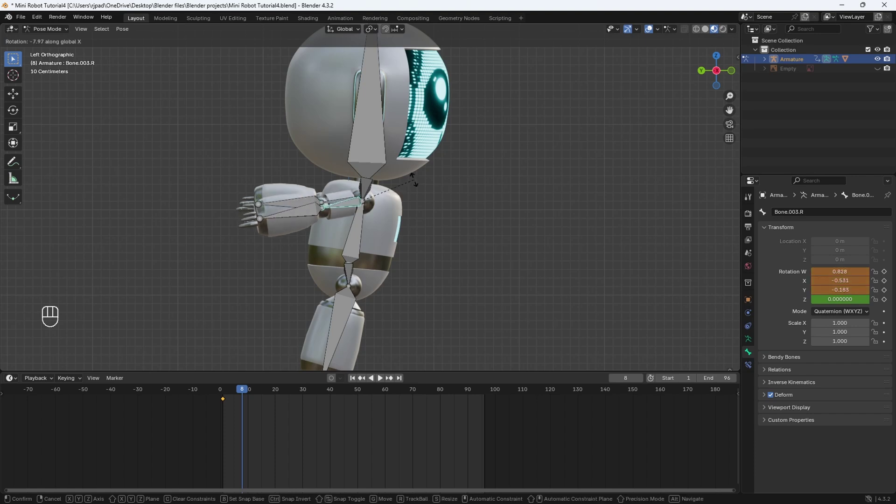
left_click(413, 179)
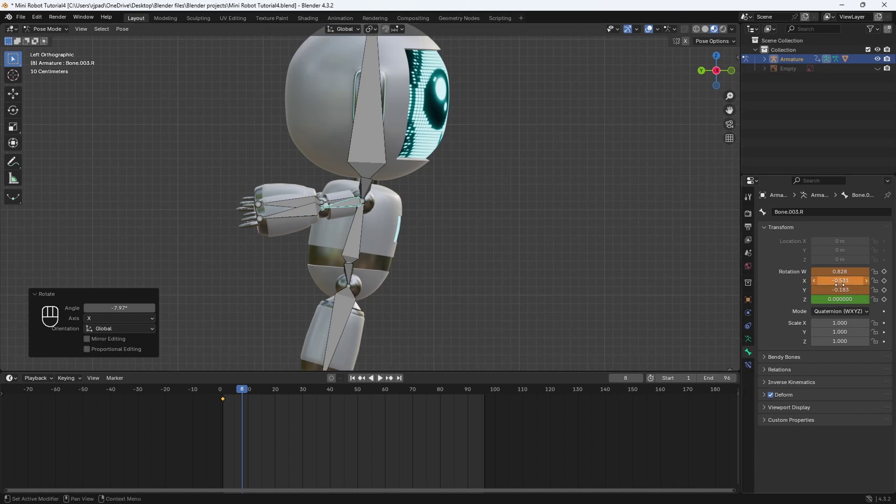
key("i")
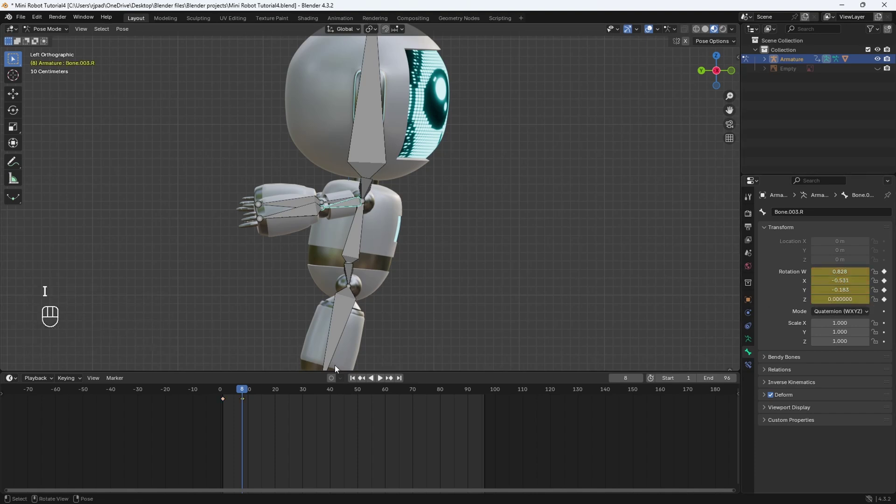
- Play back the upper arm motion from the start and return the playhead to frame 1
left_click_drag(225, 391, 223, 392)
key("space")
key("space")
left_click(227, 391)
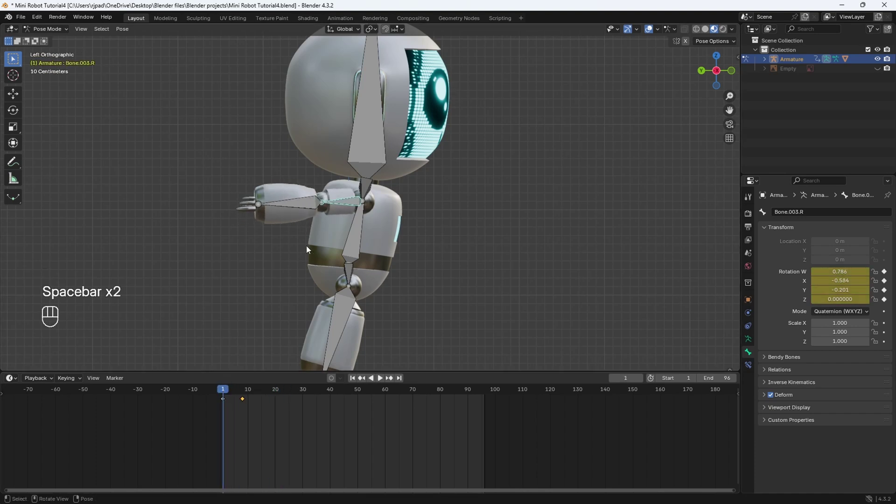
- Select the forearm bone Bone.004.R and rotate it by about 8° around the global X axis at frame 1
middle_click_drag(307, 203, 339, 232)
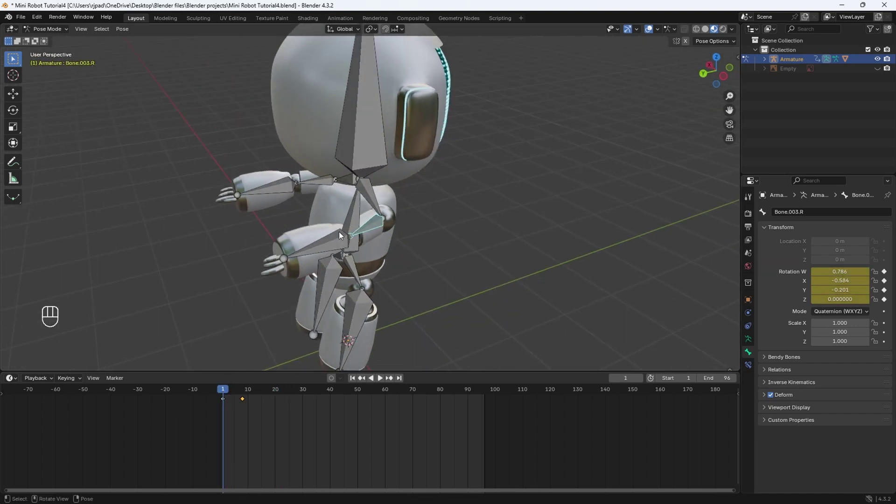
left_click(334, 245)
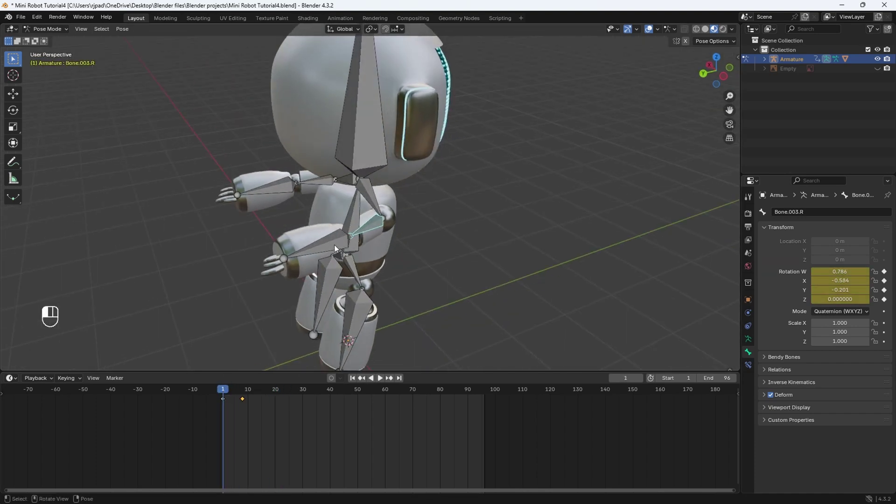
left_click(724, 76)
key("r")
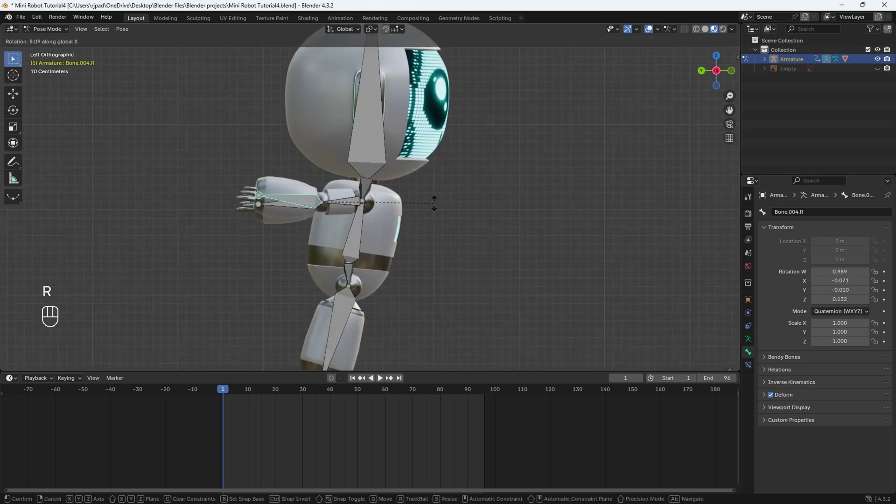
left_click(434, 203)
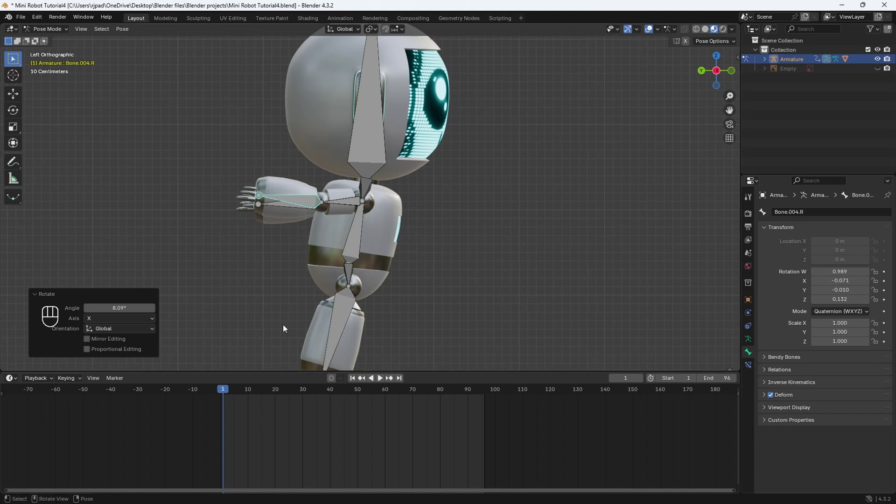
key("space")
key("space")
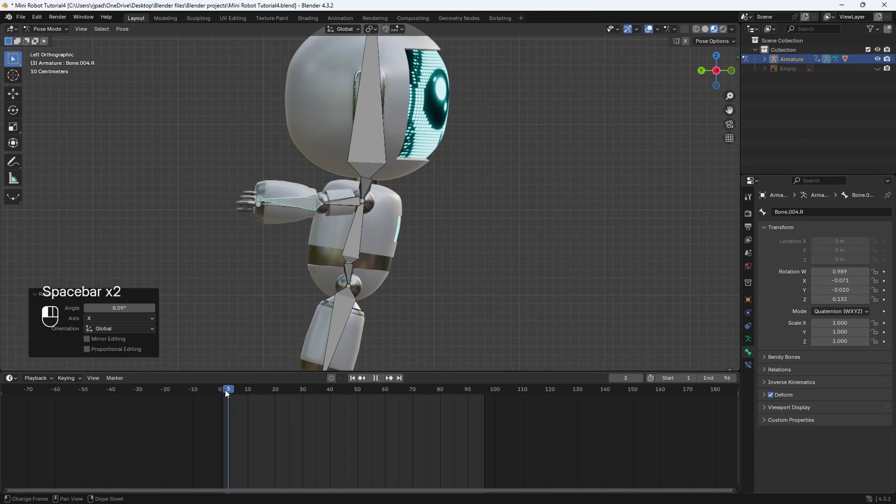
- Select the left forearm bone Bone.004.L and rotate it by about 9° around the global X axis at frame 1
left_click(703, 73)
left_click(701, 71)
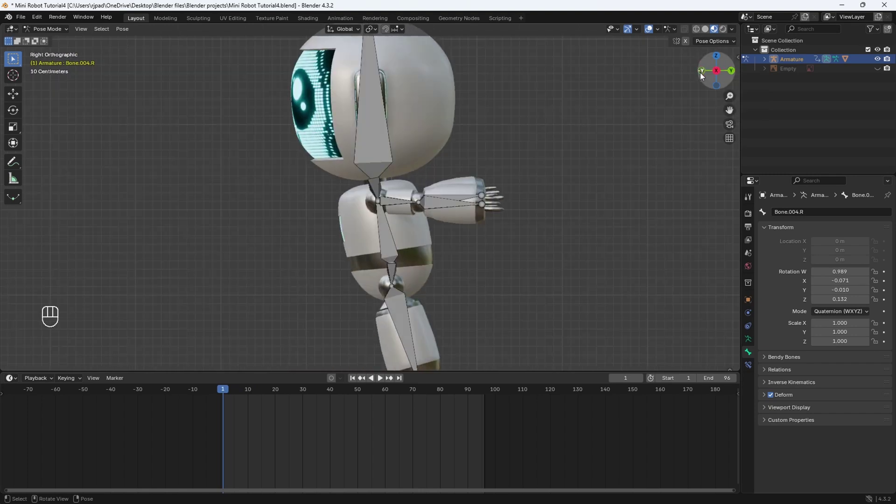
scroll(459, 249, "up", 4)
left_click(407, 203)
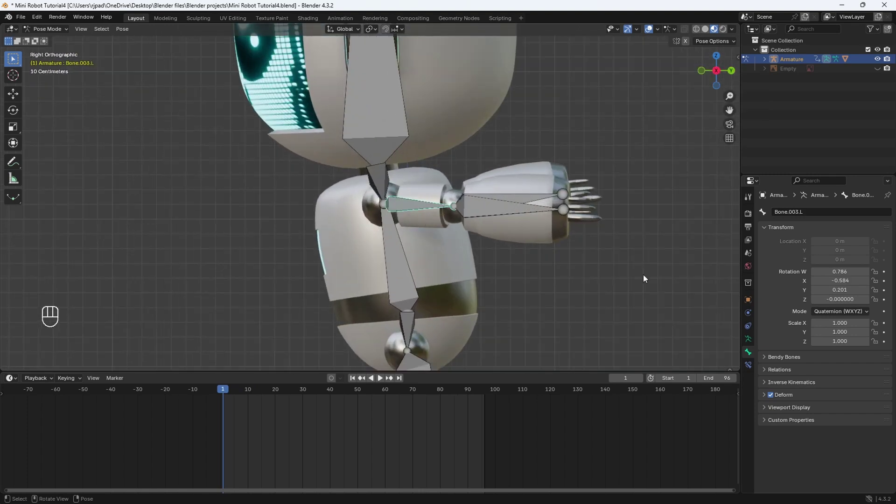
left_click(495, 208)
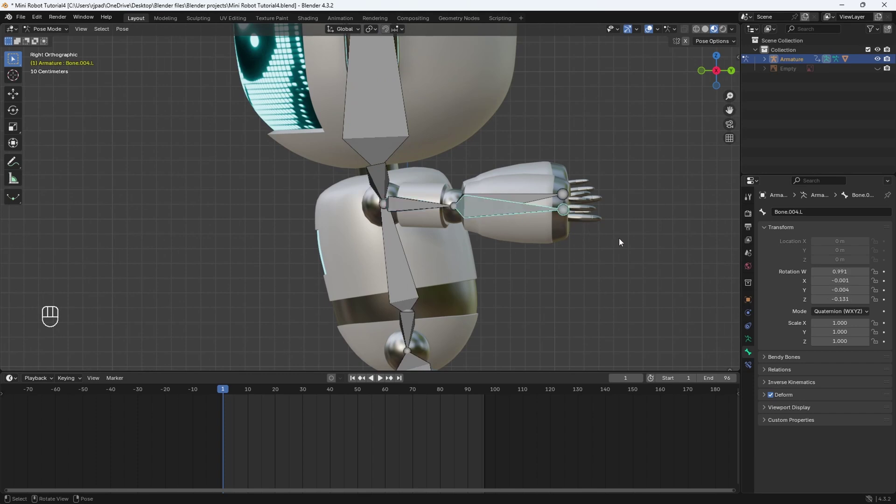
key("r")
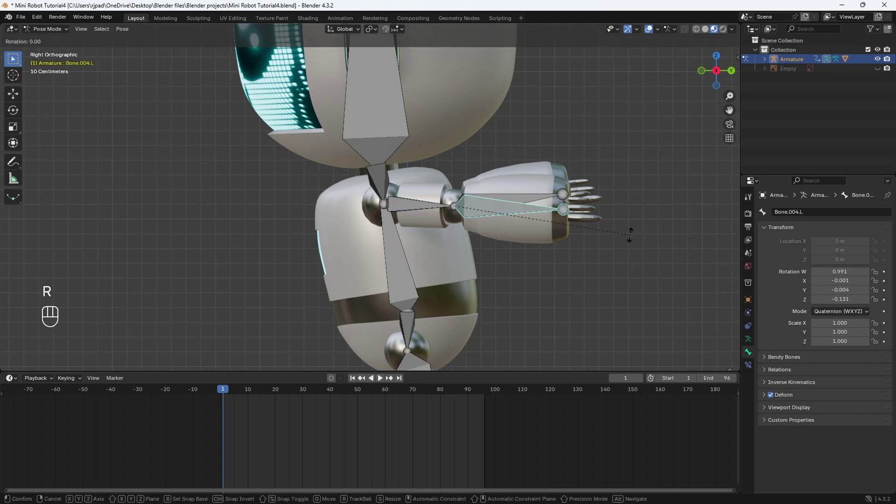
key("y")
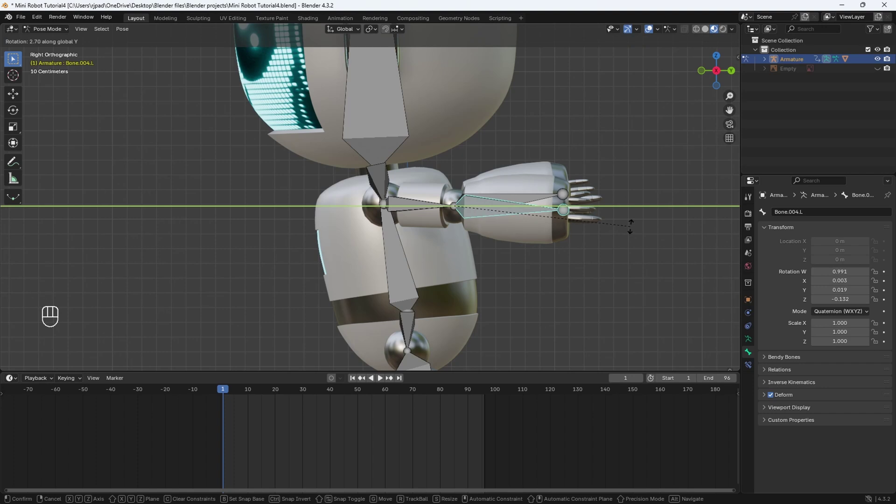
key("x")
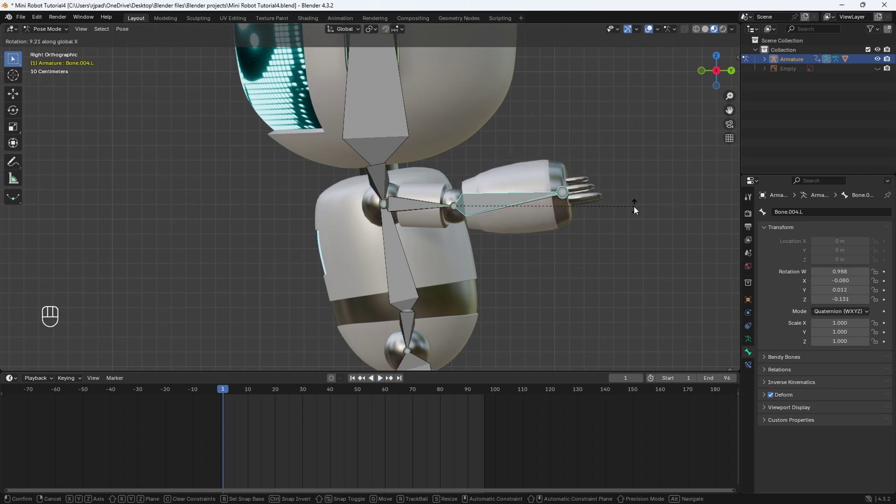
left_click(635, 207)
- Rotate the left upper arm bone Bone.003.L by about -8° around the global X axis and keyframe its rotation at frame 1
left_click(416, 208)
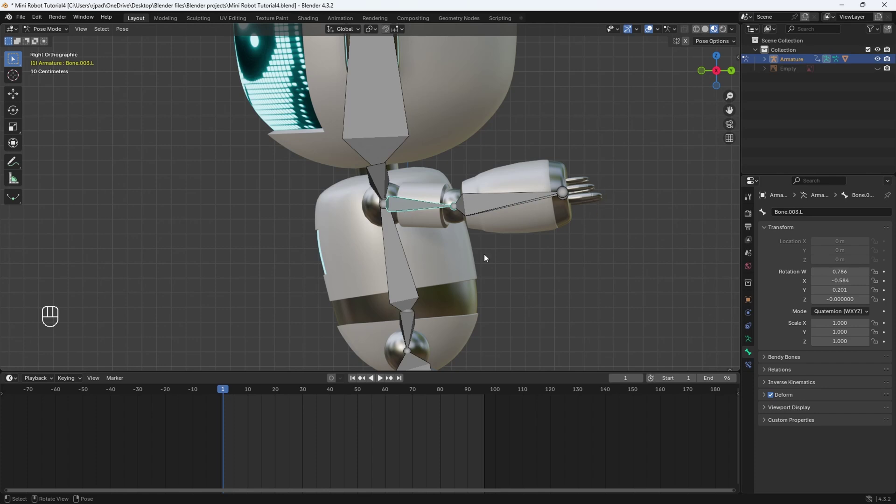
key("r")
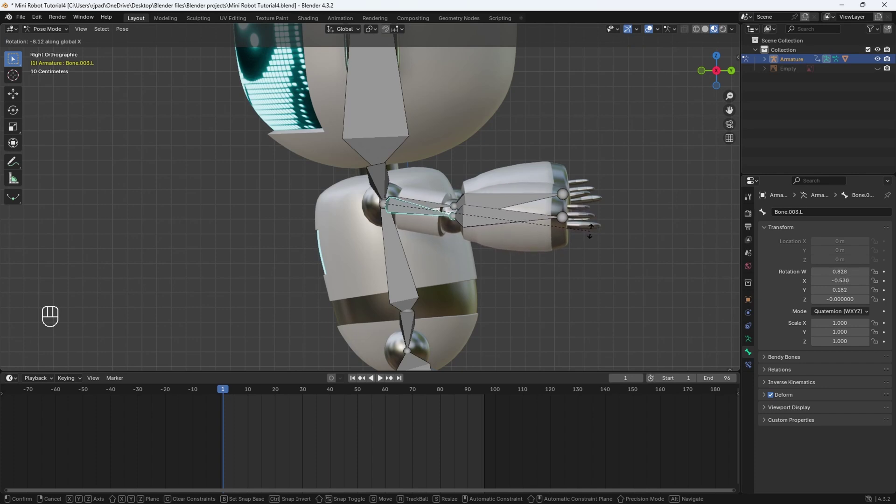
left_click(590, 231)
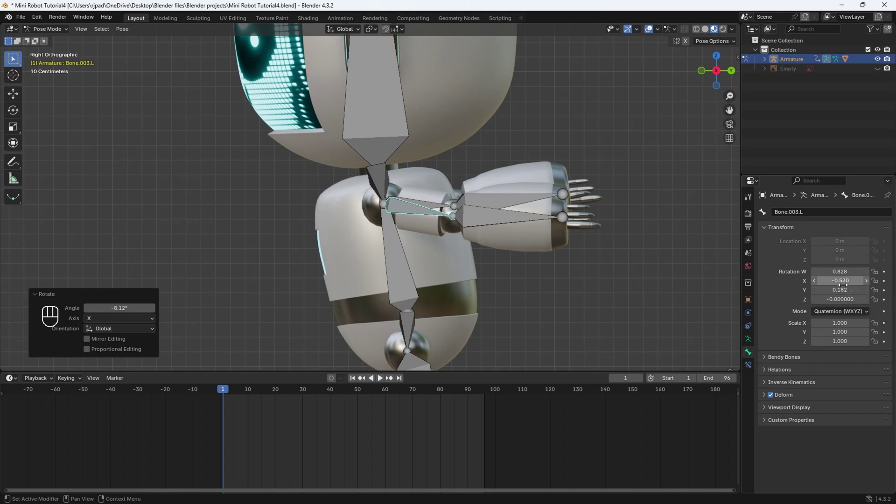
key("i")
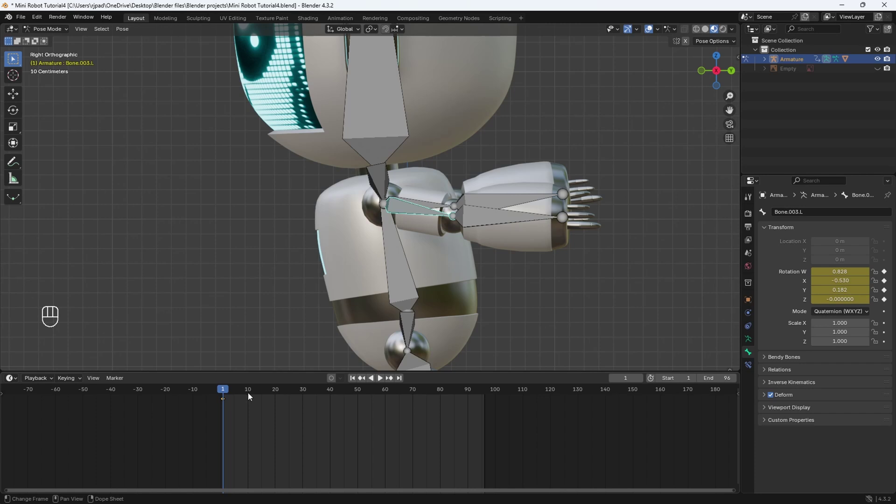
- At frame 8, rotate Bone.003.L by about 5.8° around the global X axis and keyframe its rotation
key("Right")
key("Right")
key("Right")
key("Right")
key("Right")
key("Right")
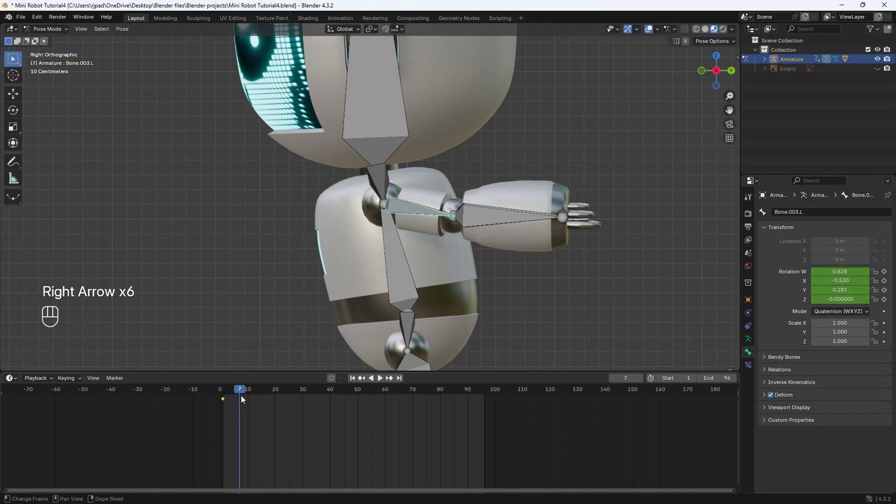
key("Right")
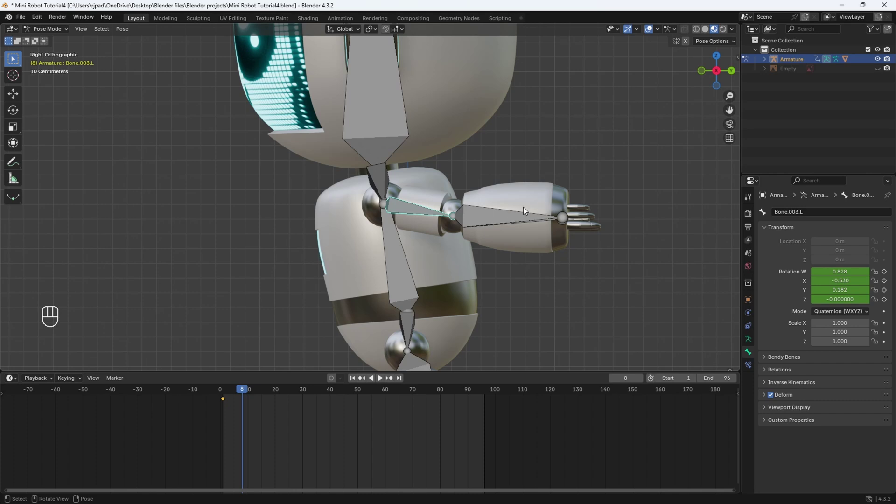
key("r")
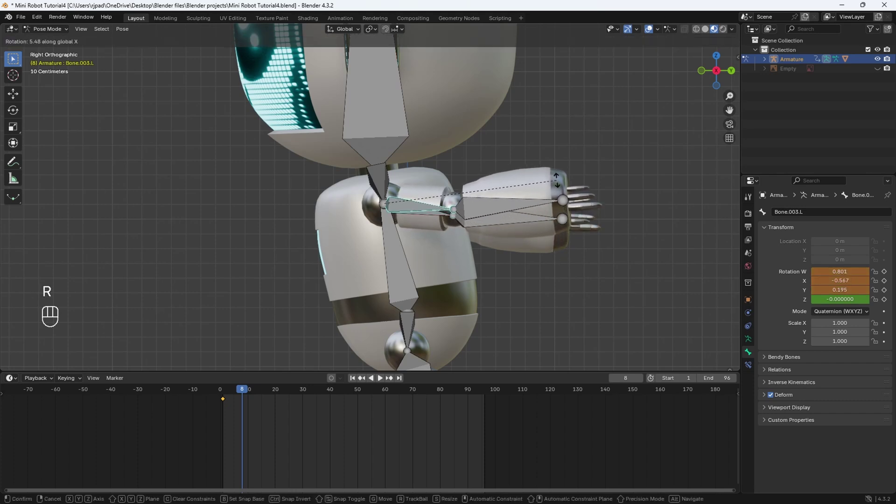
left_click(556, 179)
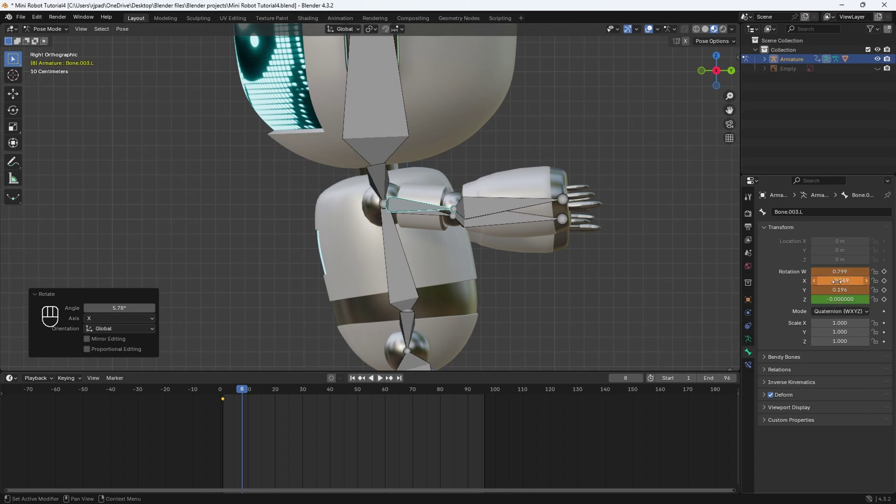
key("i")
- Play back and scrub the opposing arm swing between frames 1 and 8, leaving the playhead at frame 8
middle_click_drag(592, 190, 491, 258)
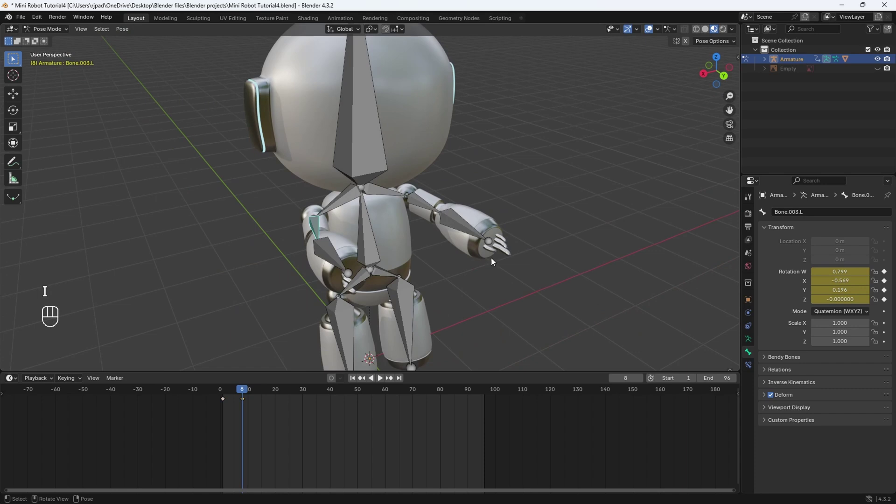
left_click(222, 391)
middle_click_drag(441, 281, 450, 262)
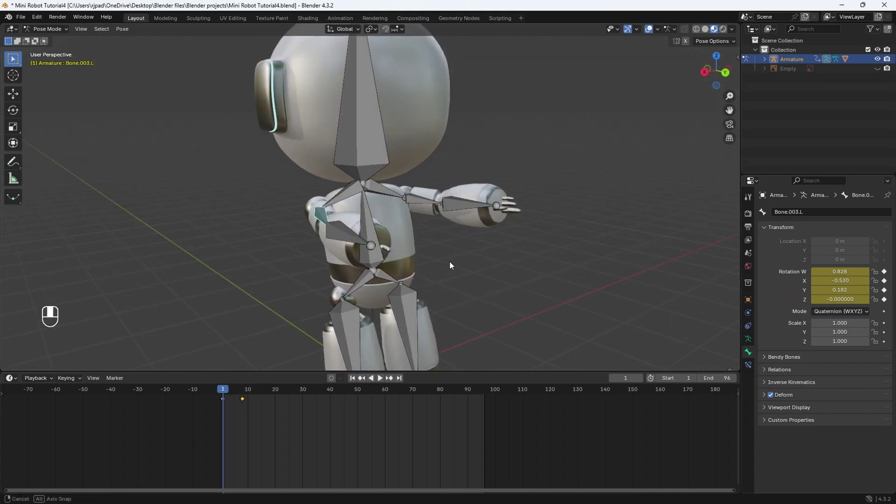
key("space")
key("space")
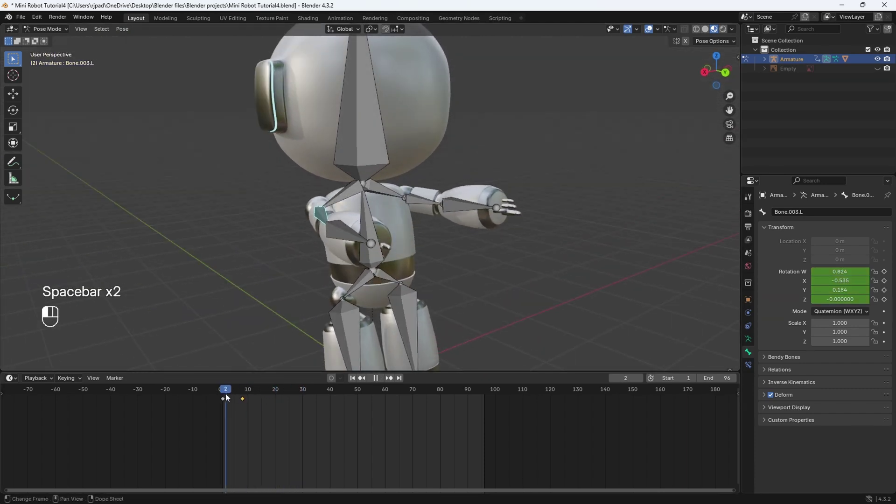
key("space")
left_click_drag(237, 393, 226, 395)
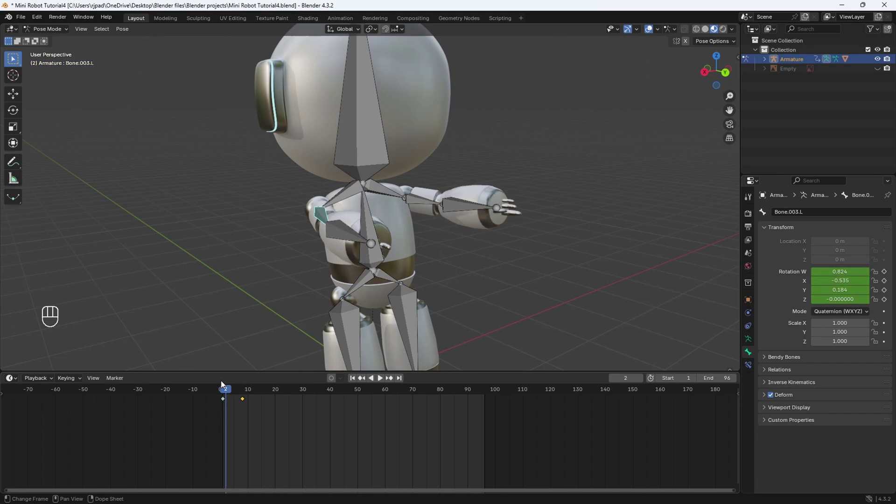
key("space")
mouse_move(235, 397)
left_mouse_down()
mouse_move(222, 396)
mouse_move(243, 401)
left_mouse_up()
key("space")
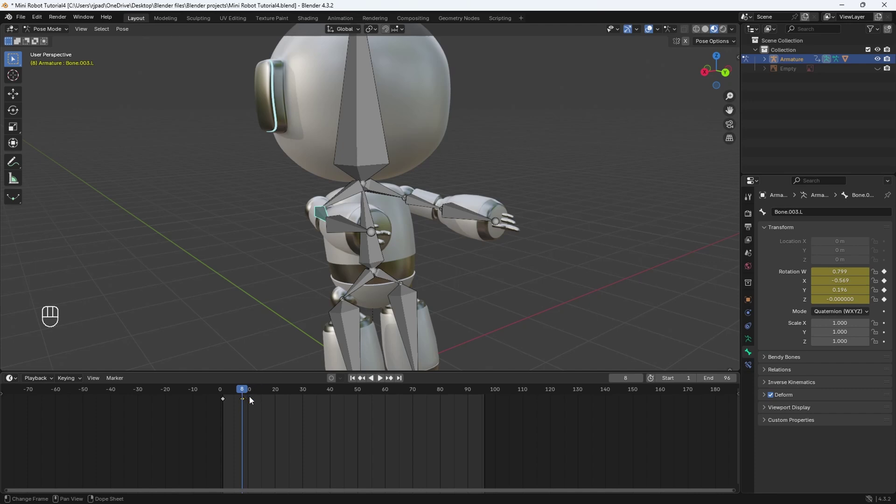
- Copy Bone.003.L's frame 1 keyframe and paste it at frame 16
key("Right")
key("Right")
key("Right")
key("Right")
key("Right")
key("Right")
key("Right")
key("Right")
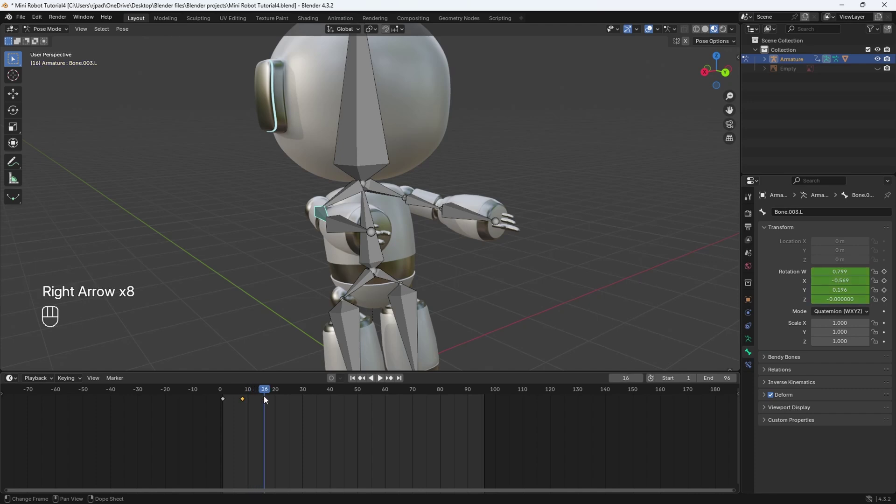
left_click(705, 72)
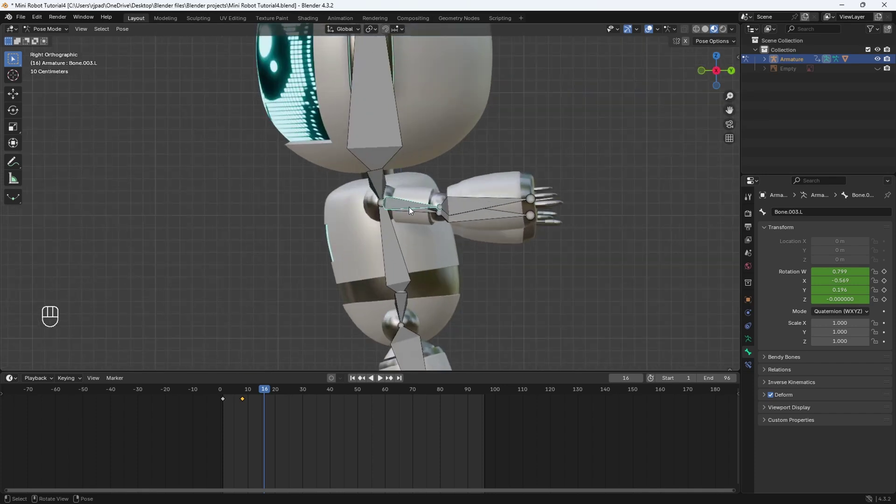
scroll(414, 206, "up", 1)
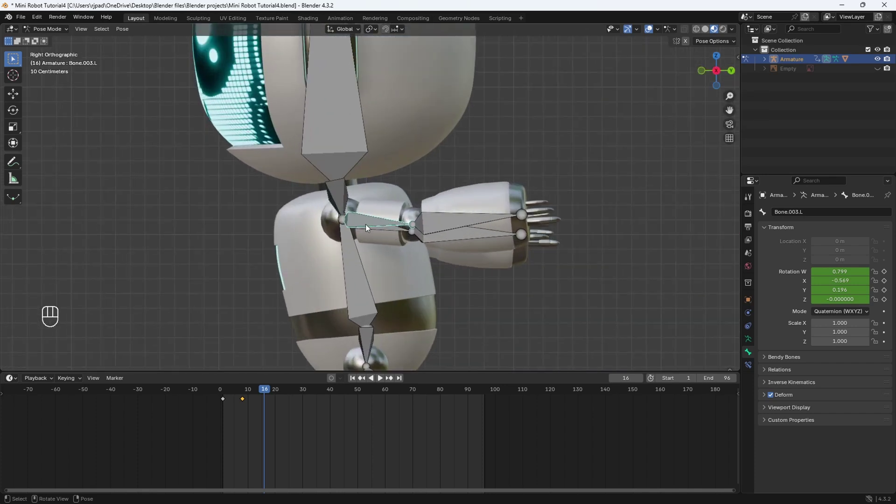
left_click(223, 400)
right_click(227, 400)
left_click(200, 381)
right_click(264, 399)
left_click(241, 387)
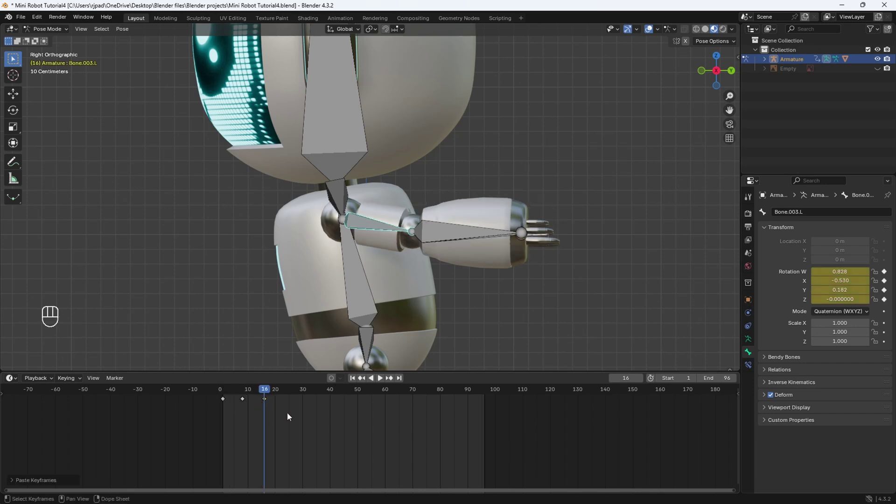
- Select Bone.003.R and paste a copy of its frame 1 keyframe at frame 16
middle_click_drag(405, 278, 437, 221)
left_click(443, 219)
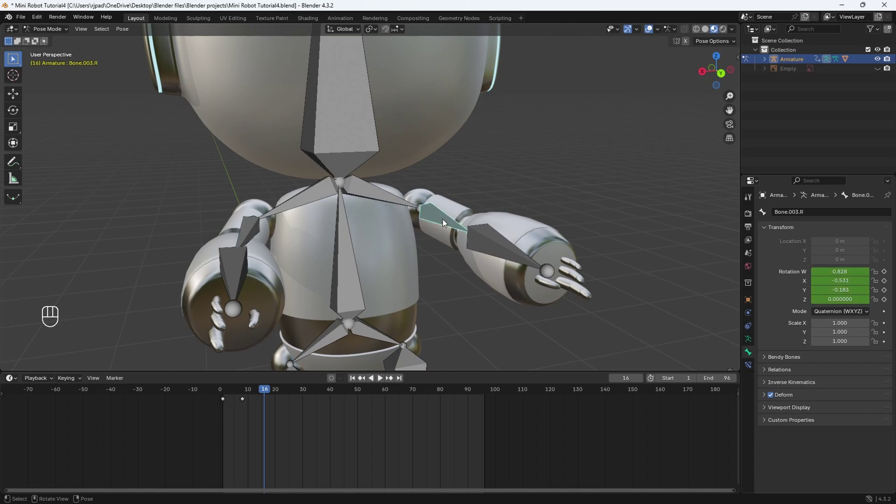
left_click_drag(229, 405, 207, 390)
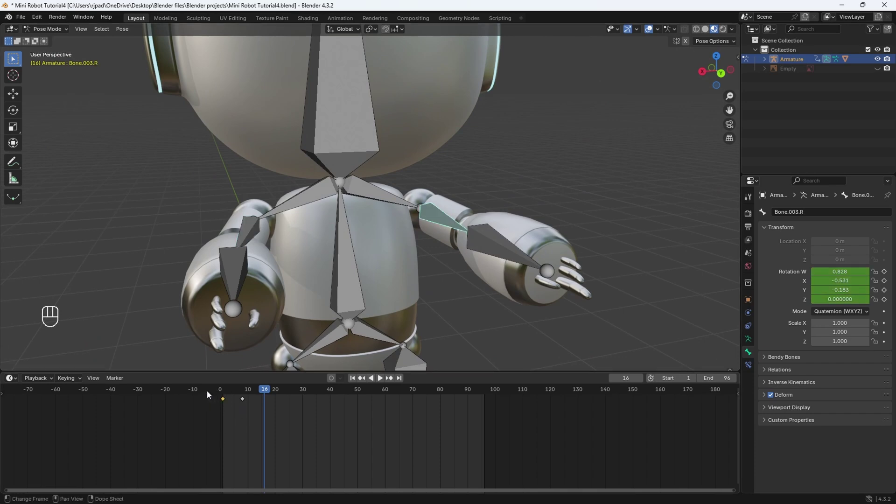
right_click(224, 400)
left_click(208, 380)
right_click(273, 407)
left_click(268, 398)
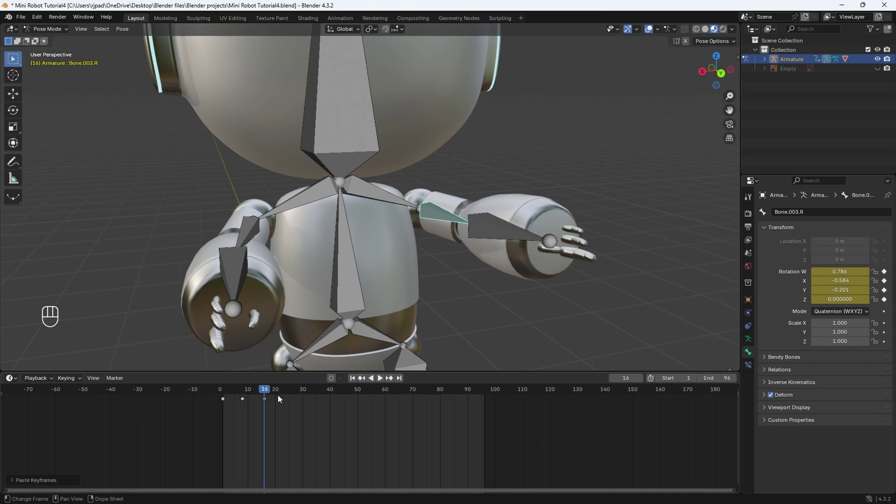
- Play back the arm swing from frame 1 and view both arms from behind the robot
left_click_drag(264, 393, 224, 393)
key("space")
key("space")
scroll(378, 249, "down", 4)
middle_click_drag(378, 249, 376, 261)
scroll(374, 266, "up", 4)
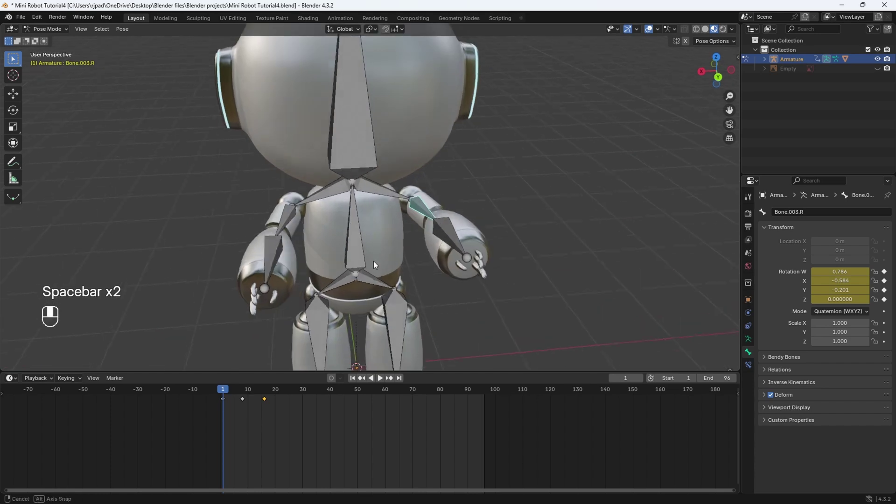
- At frame 8, select Bone.003.L and rotate it by about 2.2° around the global Z axis
left_click_drag(238, 398, 242, 392)
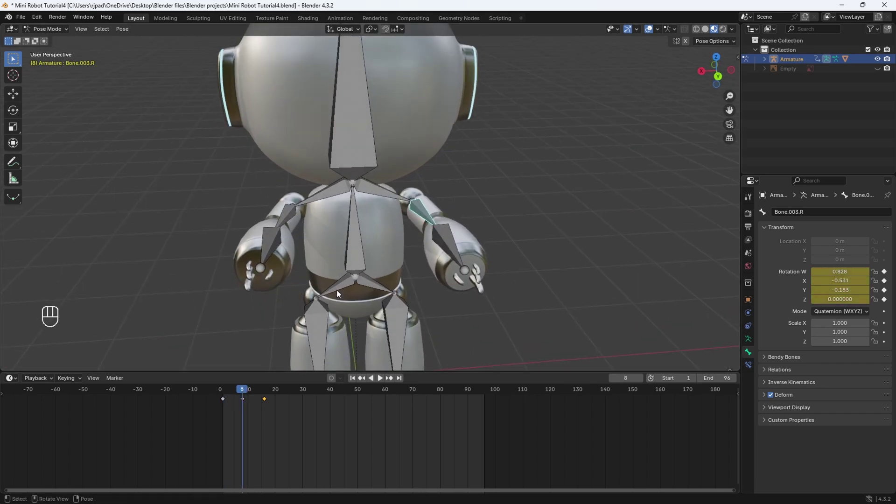
left_click(290, 209)
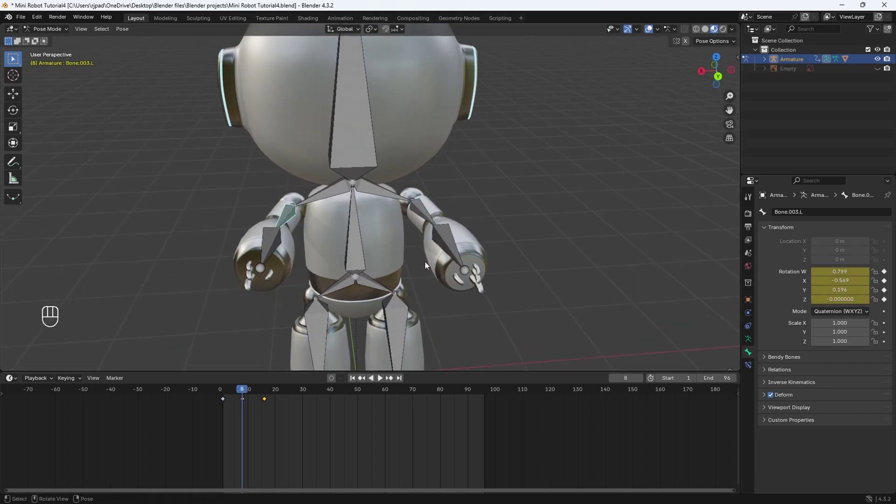
middle_click_drag(430, 219, 321, 278)
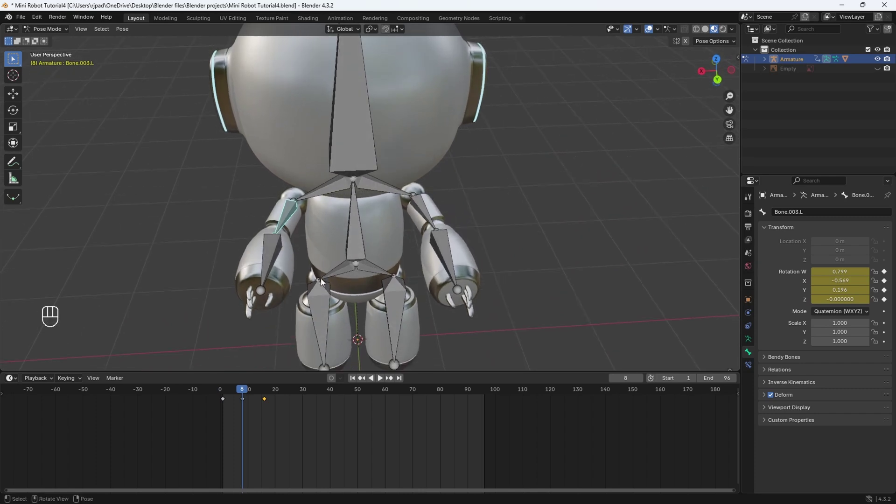
middle_click_drag(429, 231, 382, 220)
key("r")
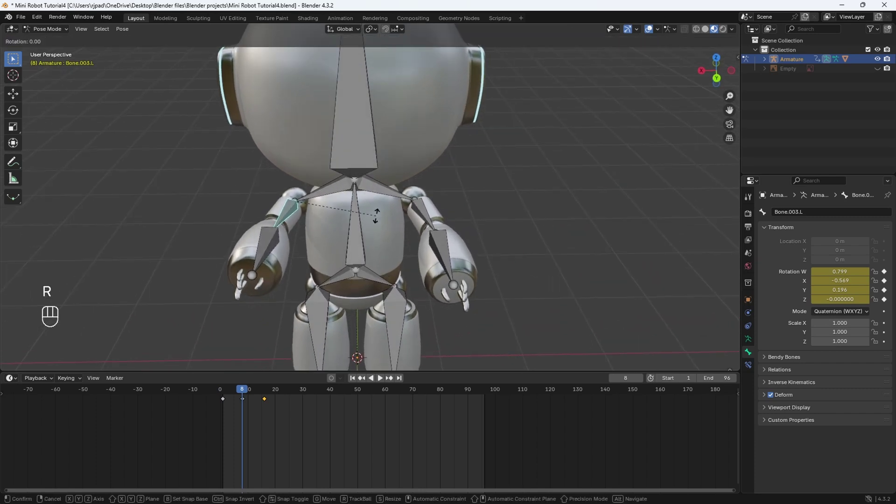
key("z")
key("shift")
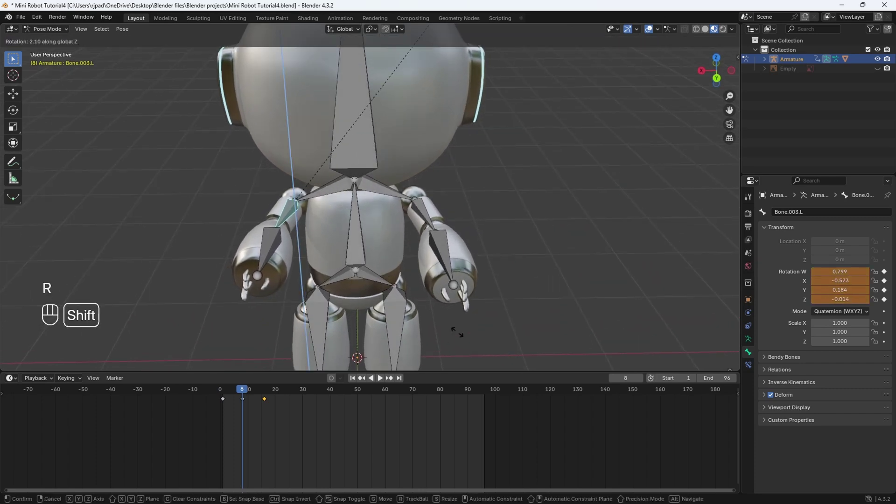
left_click(501, 223)
- Rotate Bone.003.L by about another 0.4° around the global Z axis and keyframe its rotation at frame 8
key("r")
key("z")
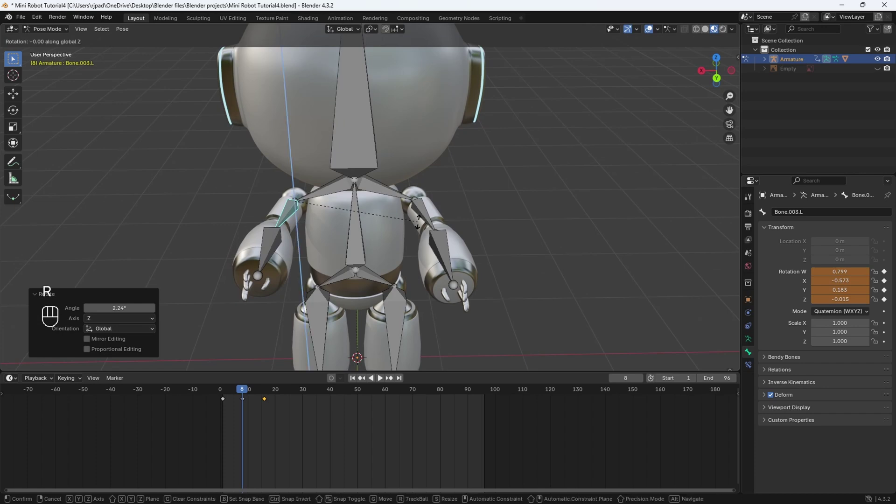
key("shift")
left_click(420, 228)
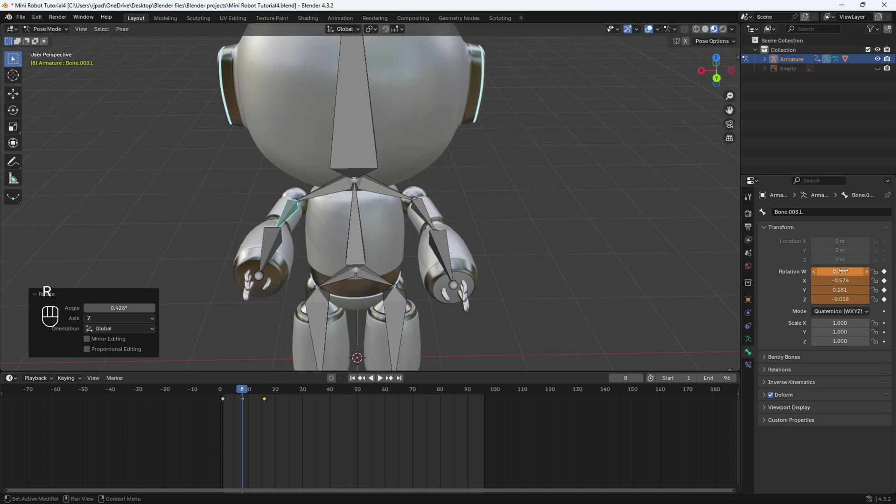
key("i")
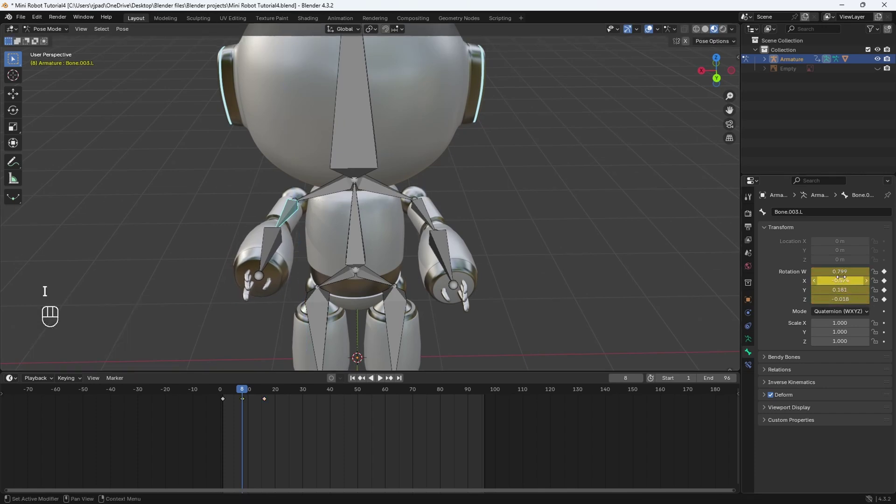
- Select Bone.003.R, rotate it by about -3.4° around the global Z axis and keyframe its rotation at frame 8
left_click(424, 206)
key("r")
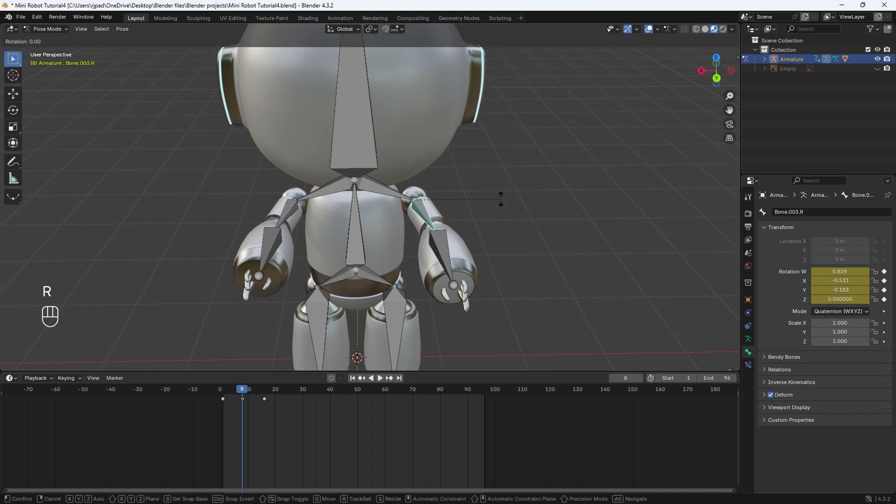
key("z")
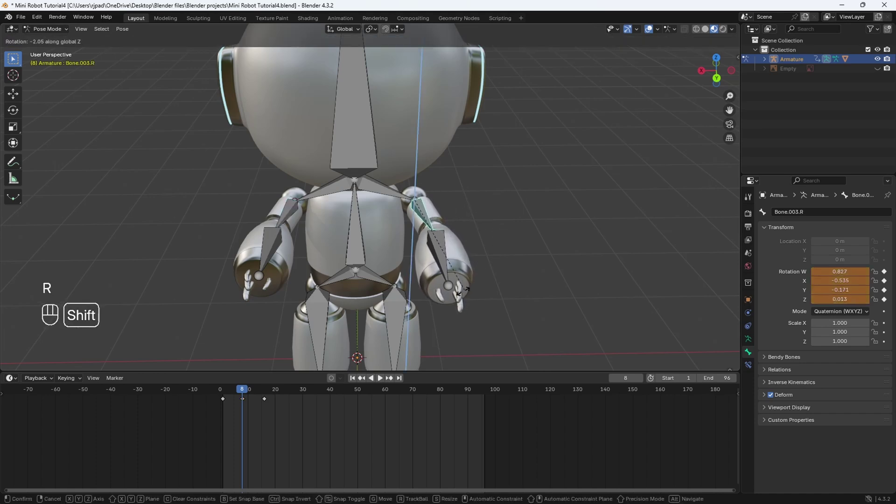
left_click(393, 322)
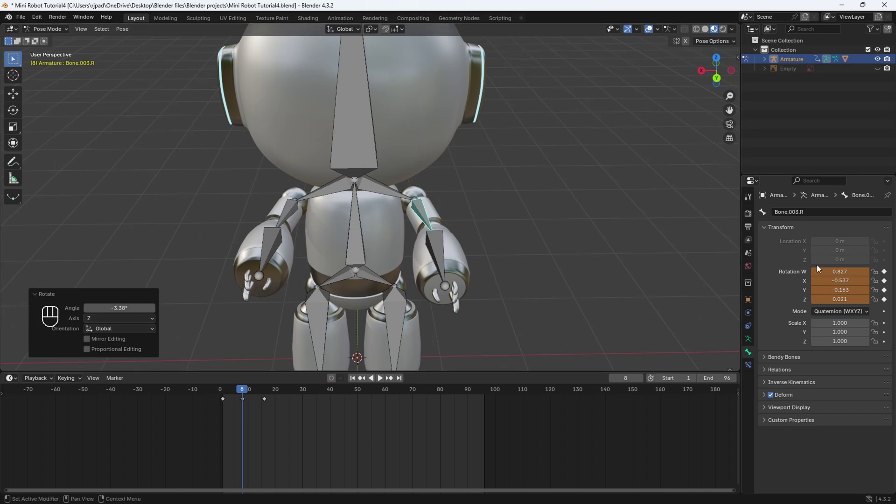
key("i")
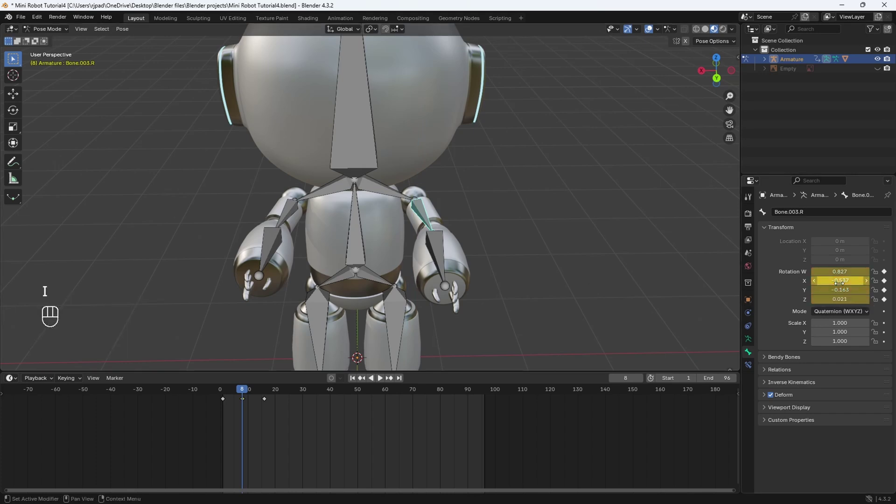
- Play back the adjusted arm swing and examine both arms from the side and from behind the robot
key("space")
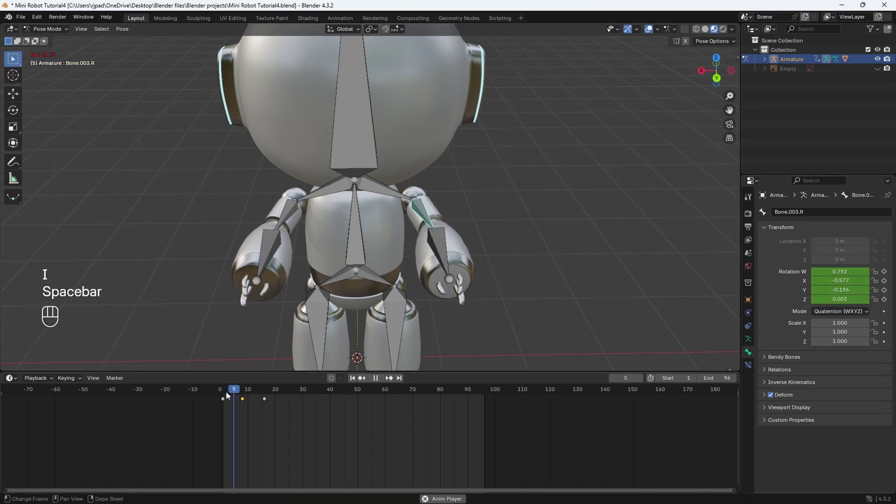
key("space")
key("space")
middle_click_drag(303, 214, 350, 214)
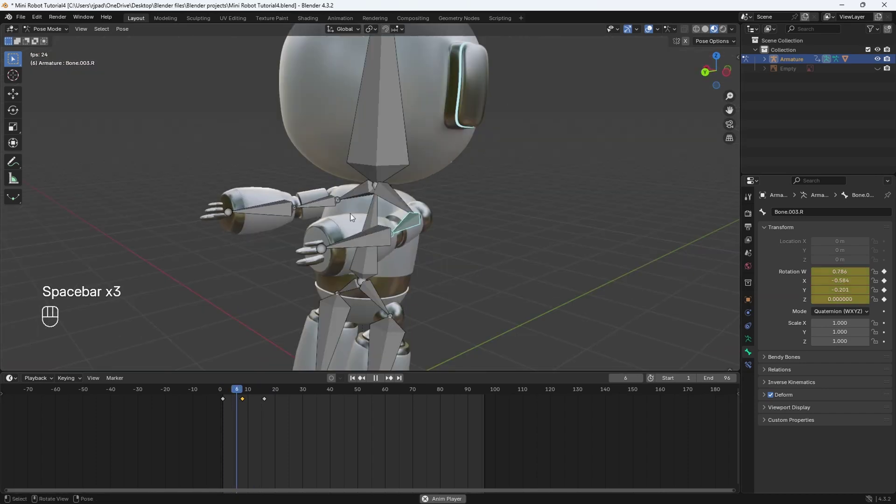
key("space")
middle_click_drag(436, 249, 448, 286)
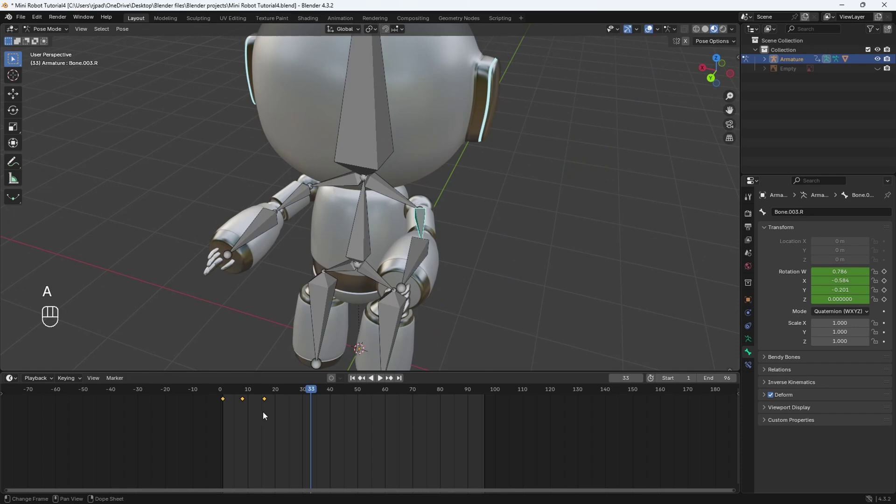
- Make the F-curve extrapolation of all Bone.003.R keyframes cyclic and play the animation from frame 1
key("shift+e")
left_click(213, 410)
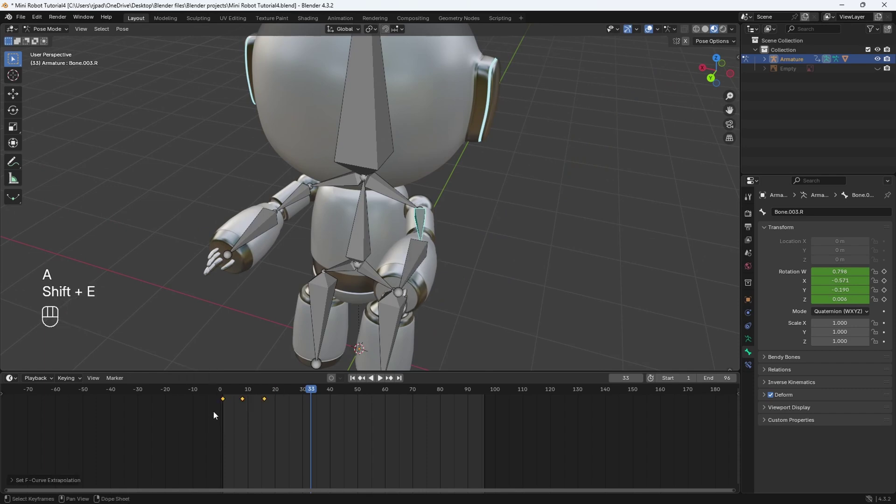
left_click(223, 389)
key("space")
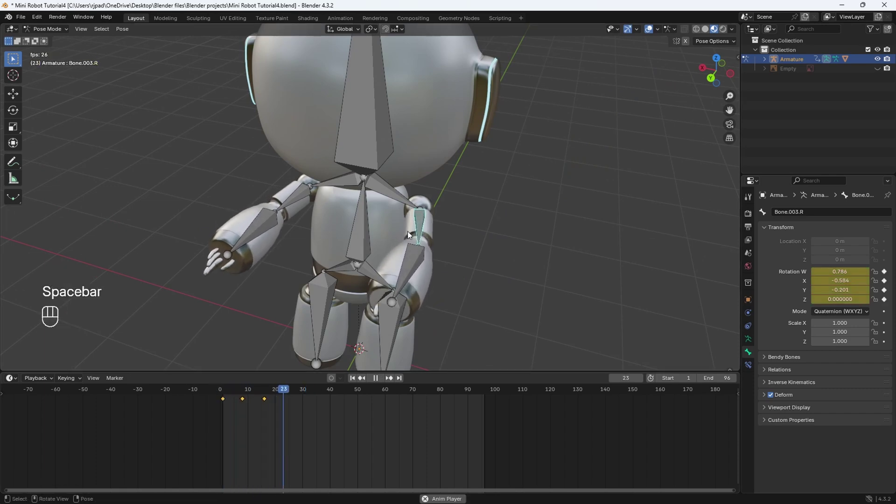
key("space")
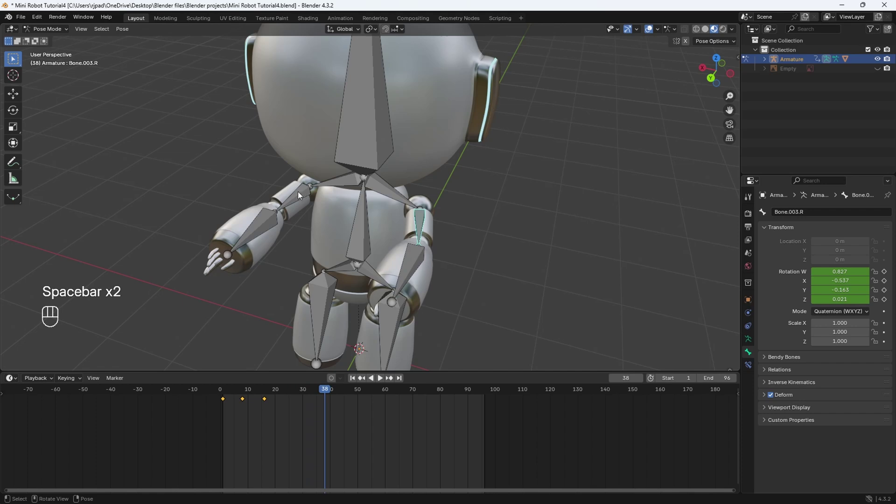
- Select Bone.003.L and make the F-curve extrapolation of its keyframes cyclic
left_click(297, 191)
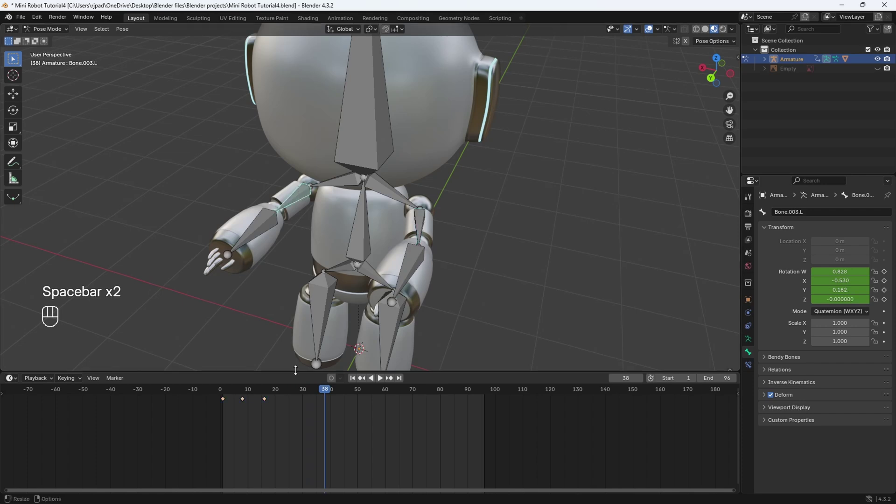
key("shift+e")
left_click(264, 415)
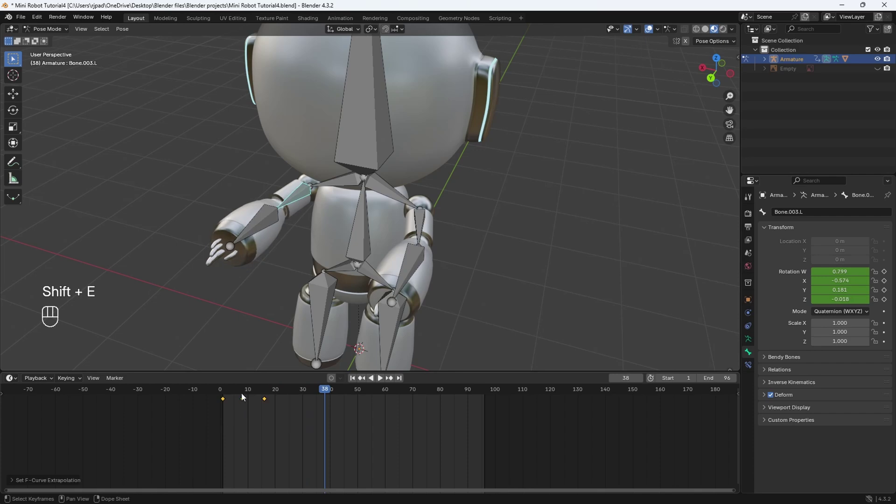
- Play the animation from frame 1 with viewport overlays hidden and examine both swinging arms from several sides of the whole robot
left_click(223, 392)
key("space")
middle_click_drag(405, 277, 370, 175)
left_click(649, 29)
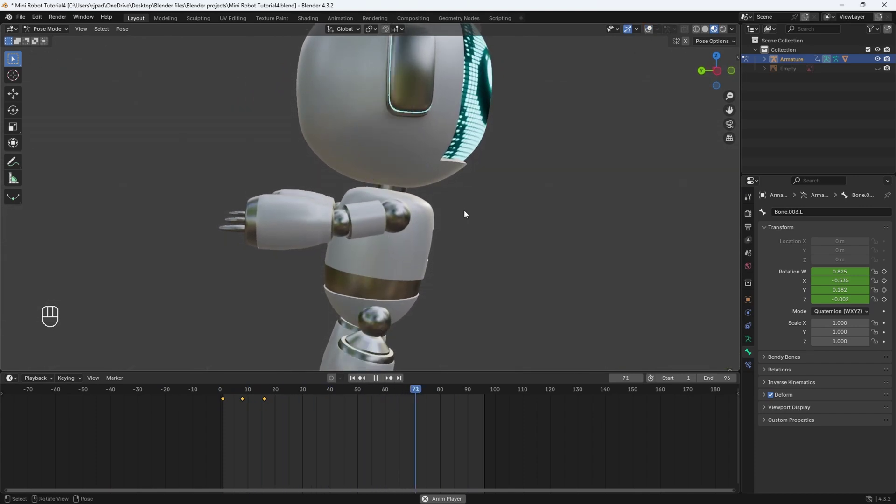
scroll(467, 219, "down", 6)
middle_click_drag(517, 233, 435, 231)
scroll(437, 207, "up", 4)
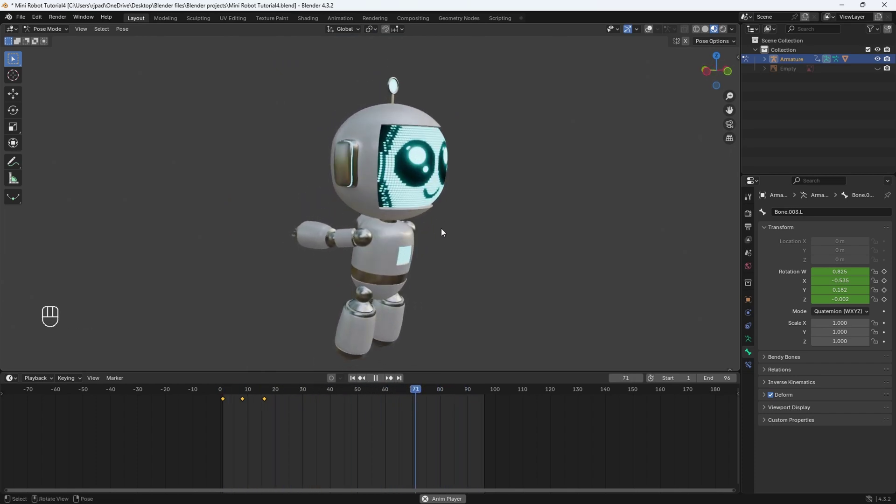
middle_click_drag(442, 229, 464, 277)
key("Escape")
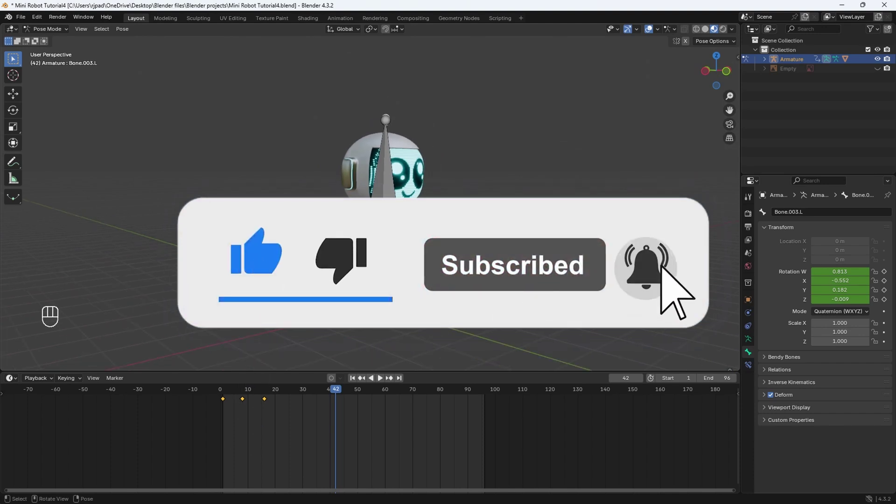
middle_click_drag(464, 277, 487, 252)
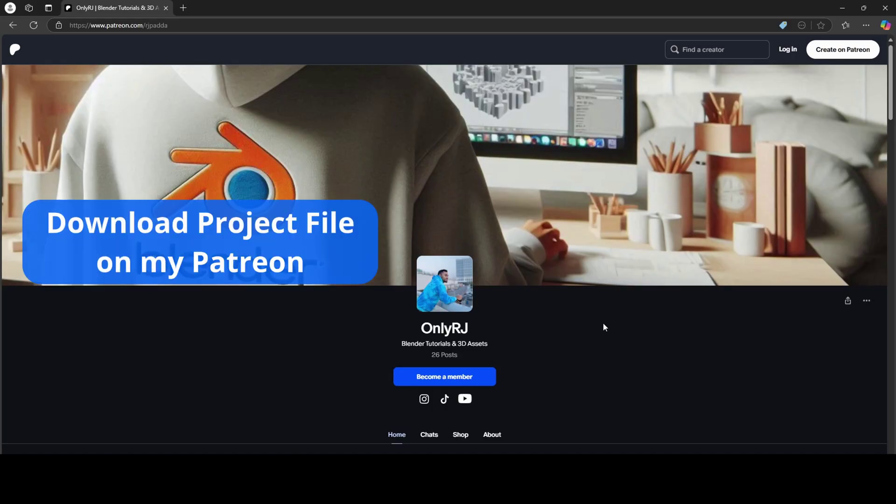
- Switch to the creator's Patreon page in the browser and open its membership options
scroll(604, 324, "down", 2)
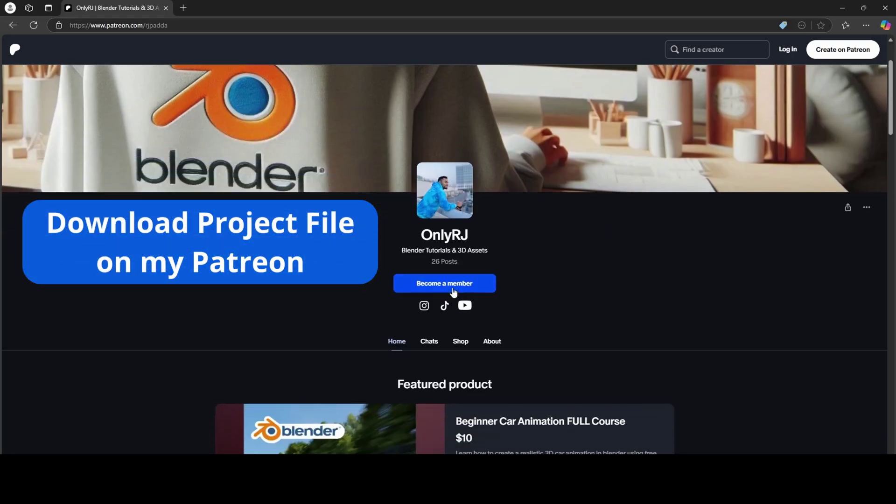
left_click(435, 287)
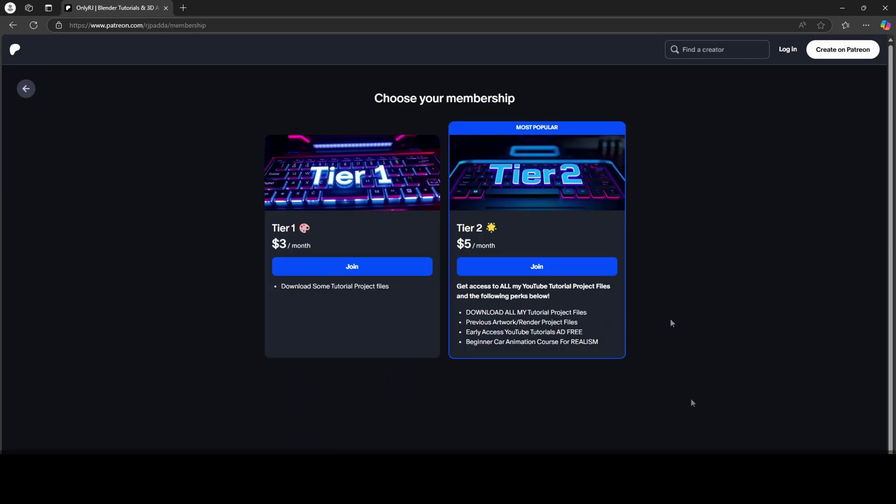